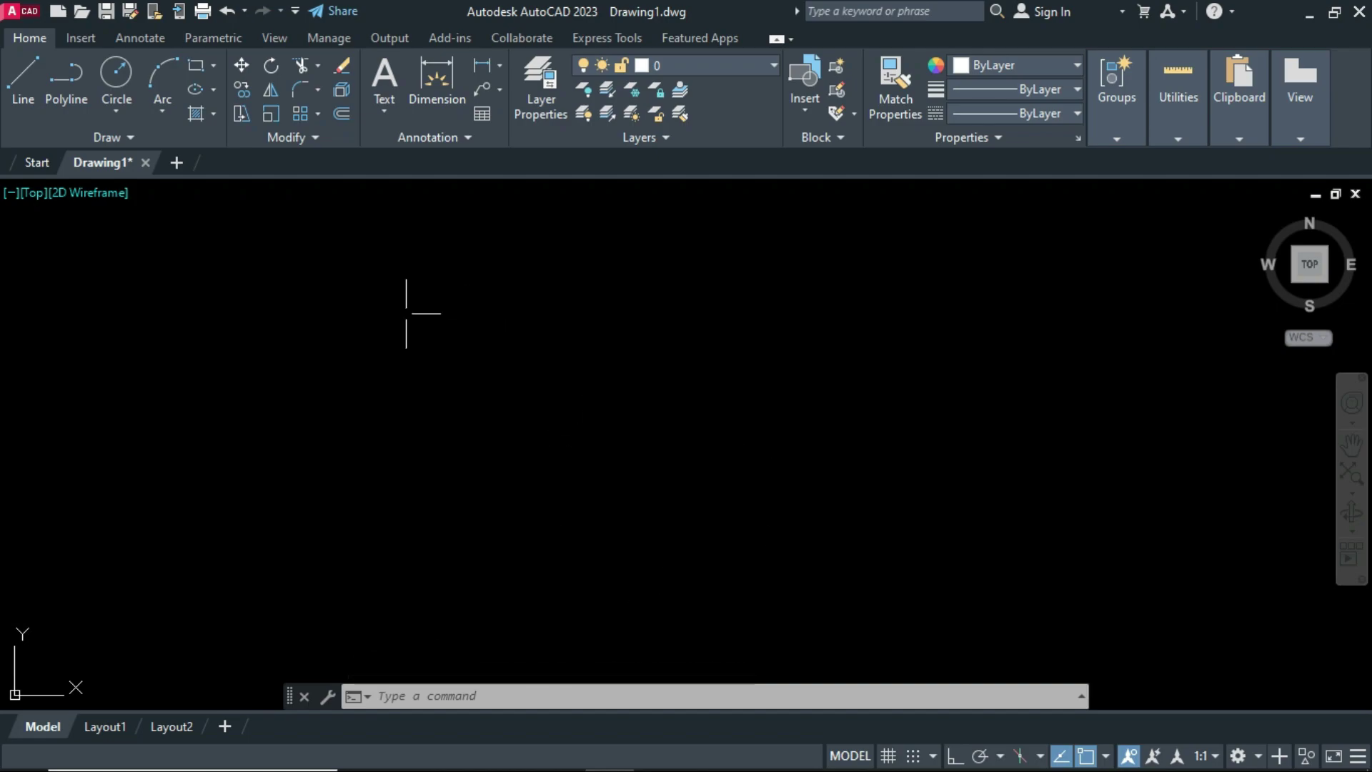
- Start the Construction Line (XLINE) tool from the expanded Draw panel
{"action": "left_click", "coordinate": [126, 138]}
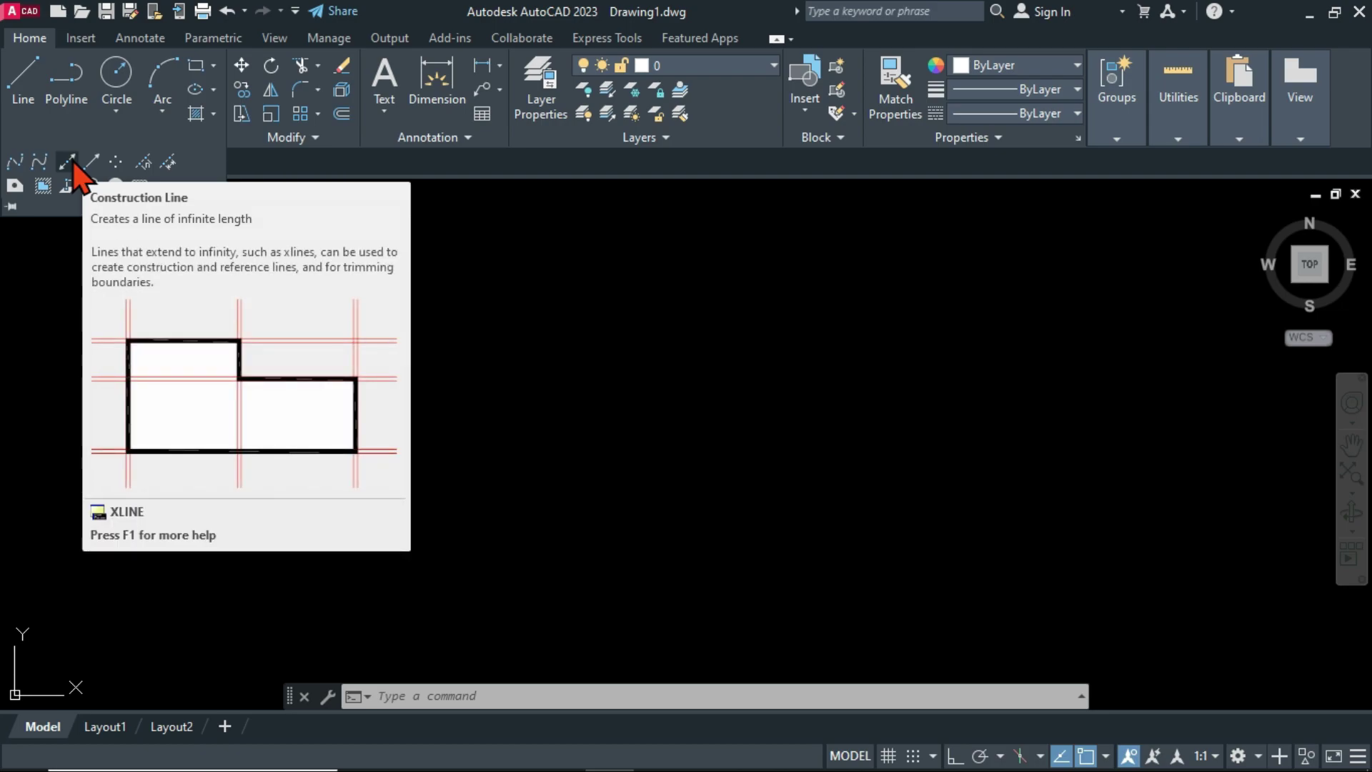
{"action": "left_click", "coordinate": [67, 162]}
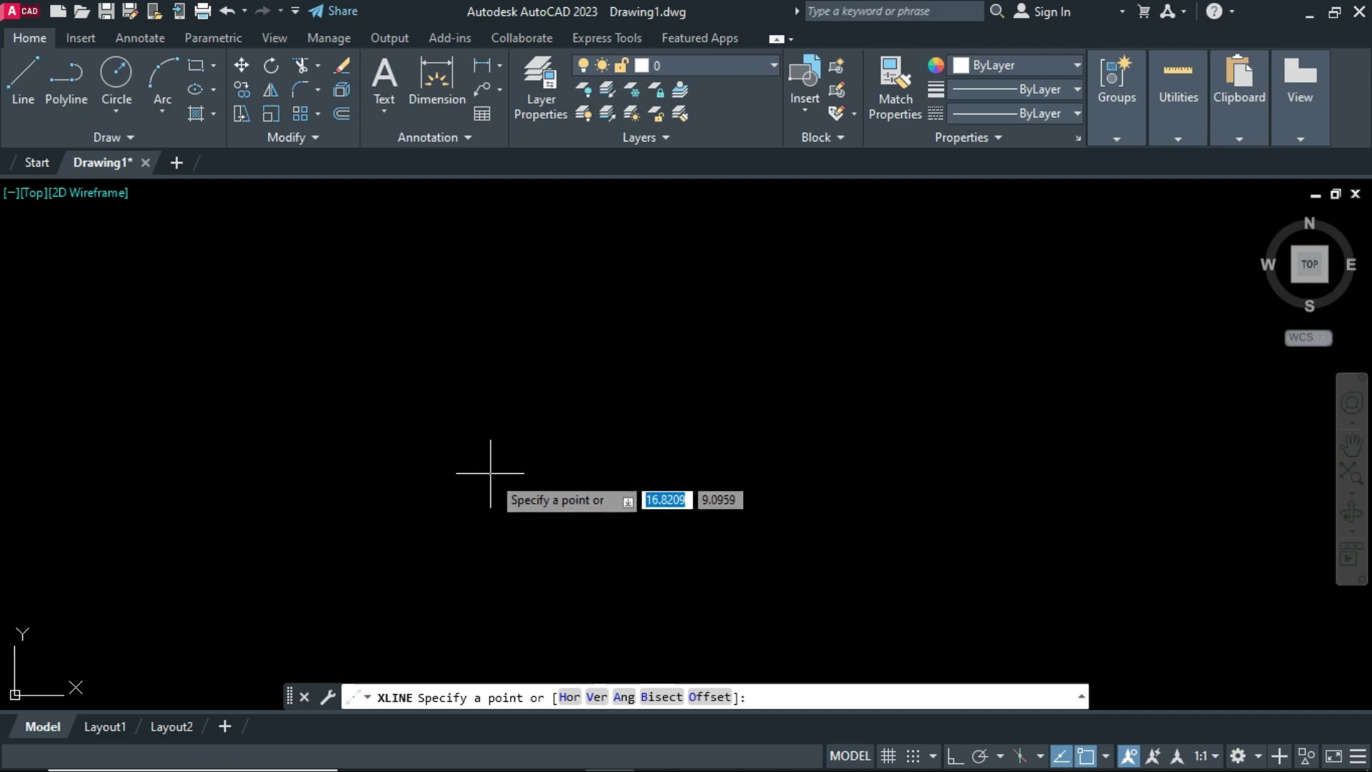
- Set a shared base point and fan construction lines through it from about 55° to 347°
{"action": "left_click", "coordinate": [409, 430]}
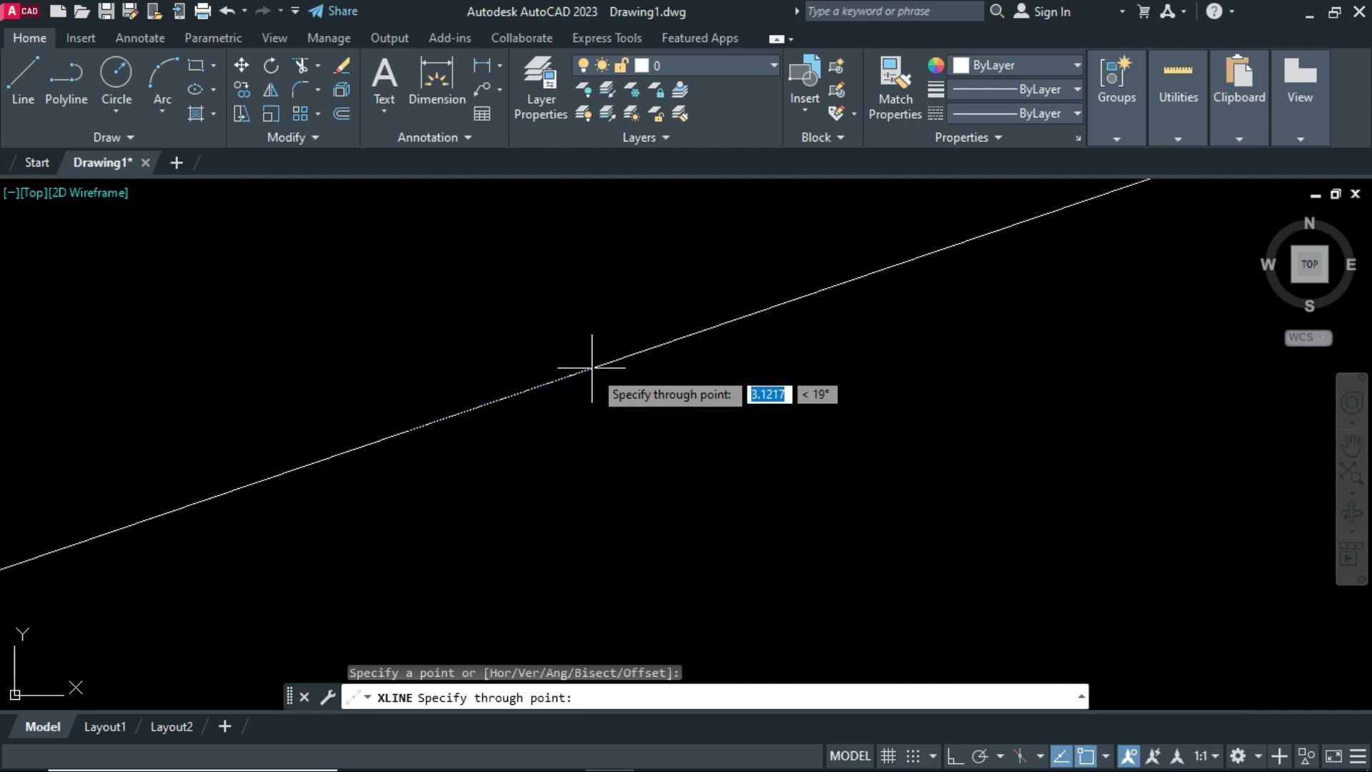
{"action": "left_click", "coordinate": [533, 253]}
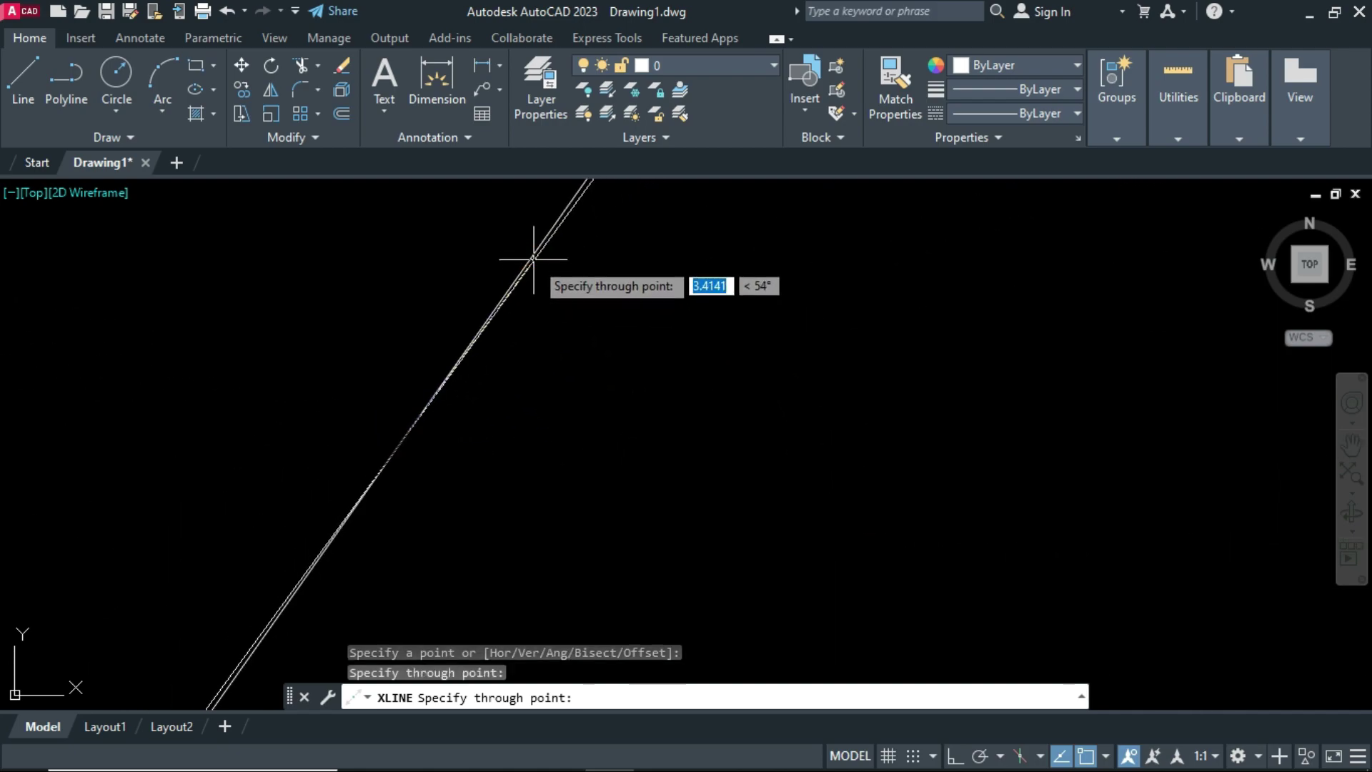
{"action": "left_click", "coordinate": [566, 319]}
{"action": "left_click", "coordinate": [572, 374]}
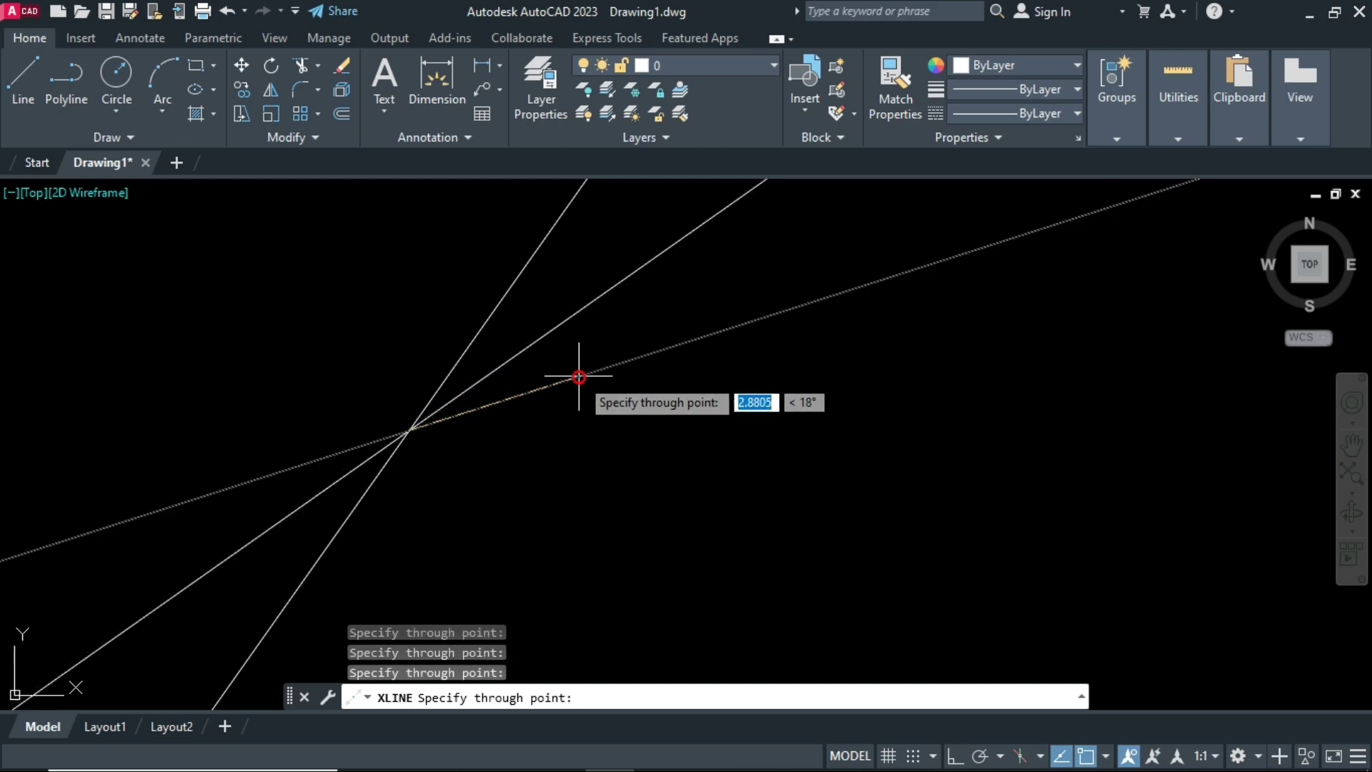
{"action": "left_click", "coordinate": [582, 405]}
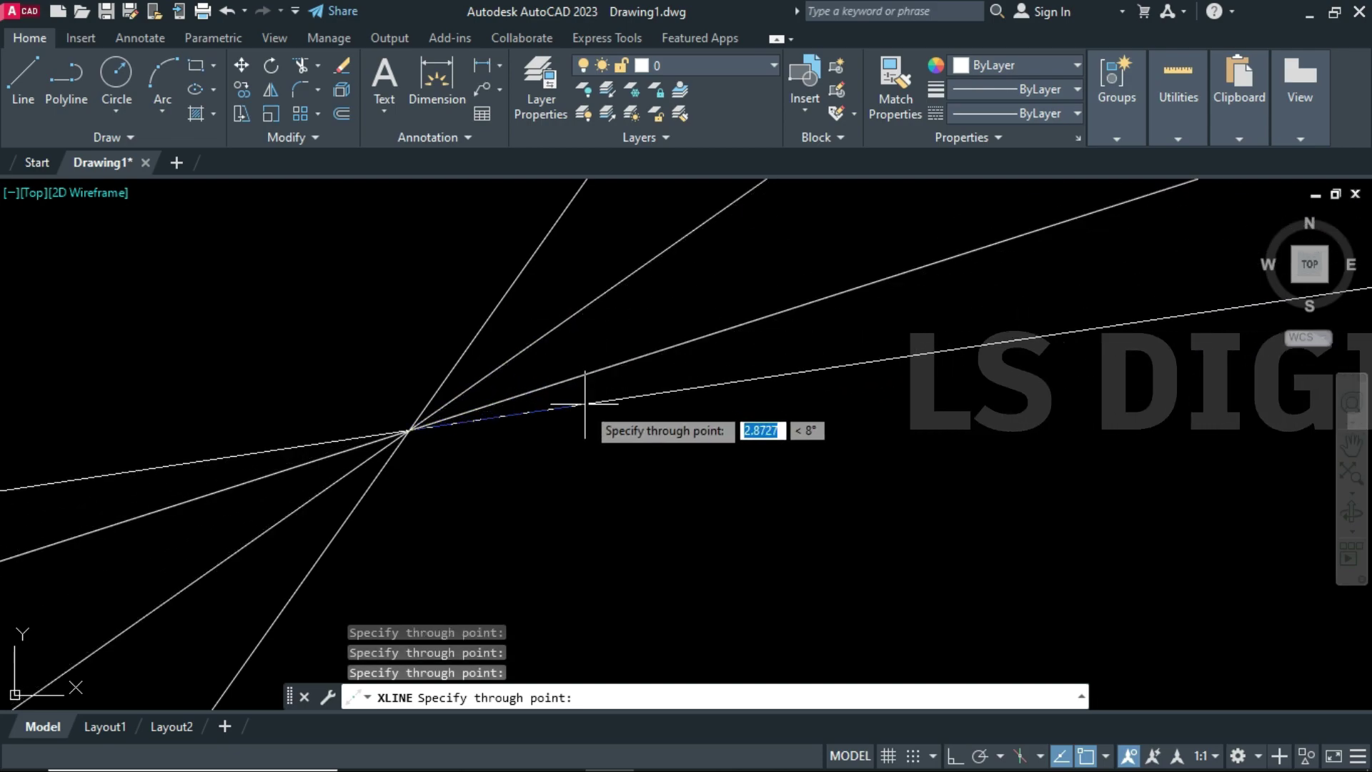
{"action": "left_click", "coordinate": [588, 436]}
{"action": "left_click", "coordinate": [588, 465]}
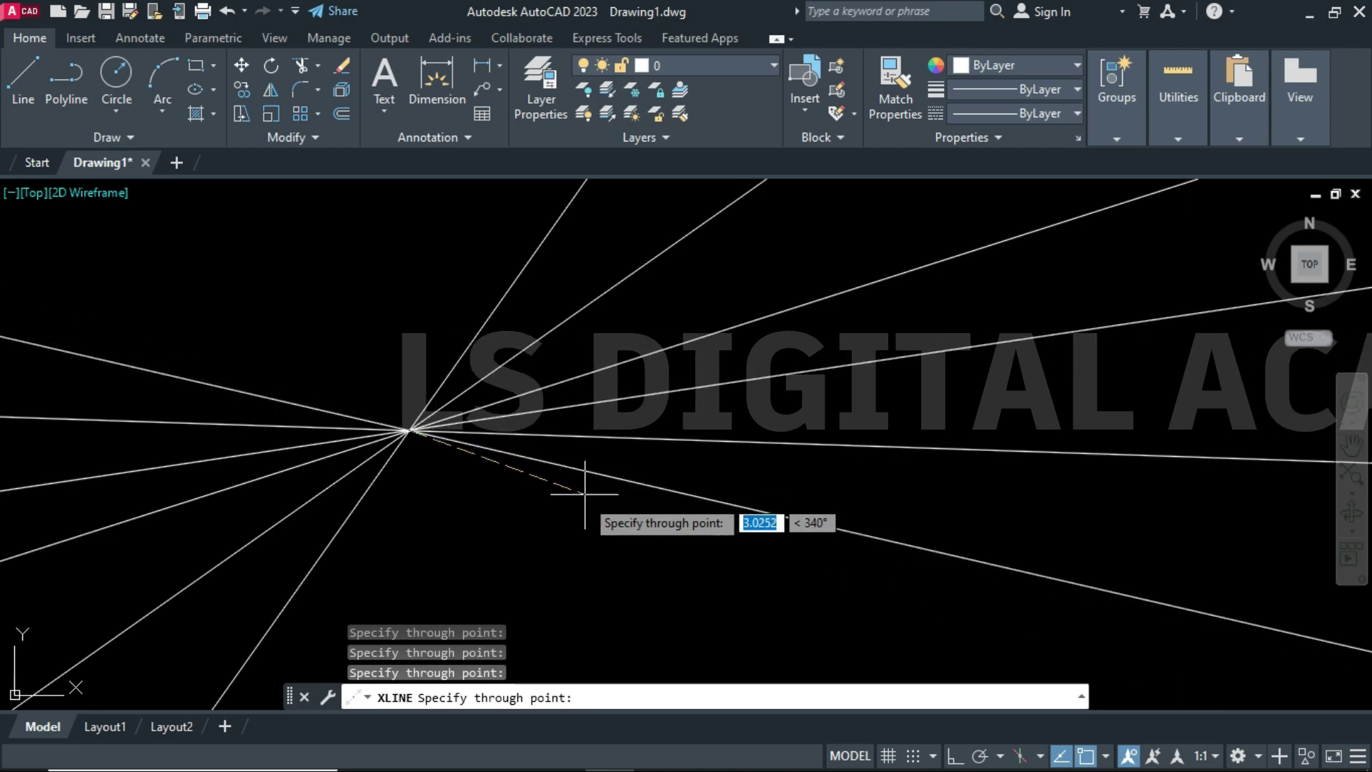
- Continue the fan with lines at about 338°, 327°, 312°, 296°, 278°, 249° and one more
{"action": "left_click", "coordinate": [563, 492]}
{"action": "left_click", "coordinate": [552, 505]}
{"action": "left_click", "coordinate": [516, 551]}
{"action": "left_click", "coordinate": [470, 556]}
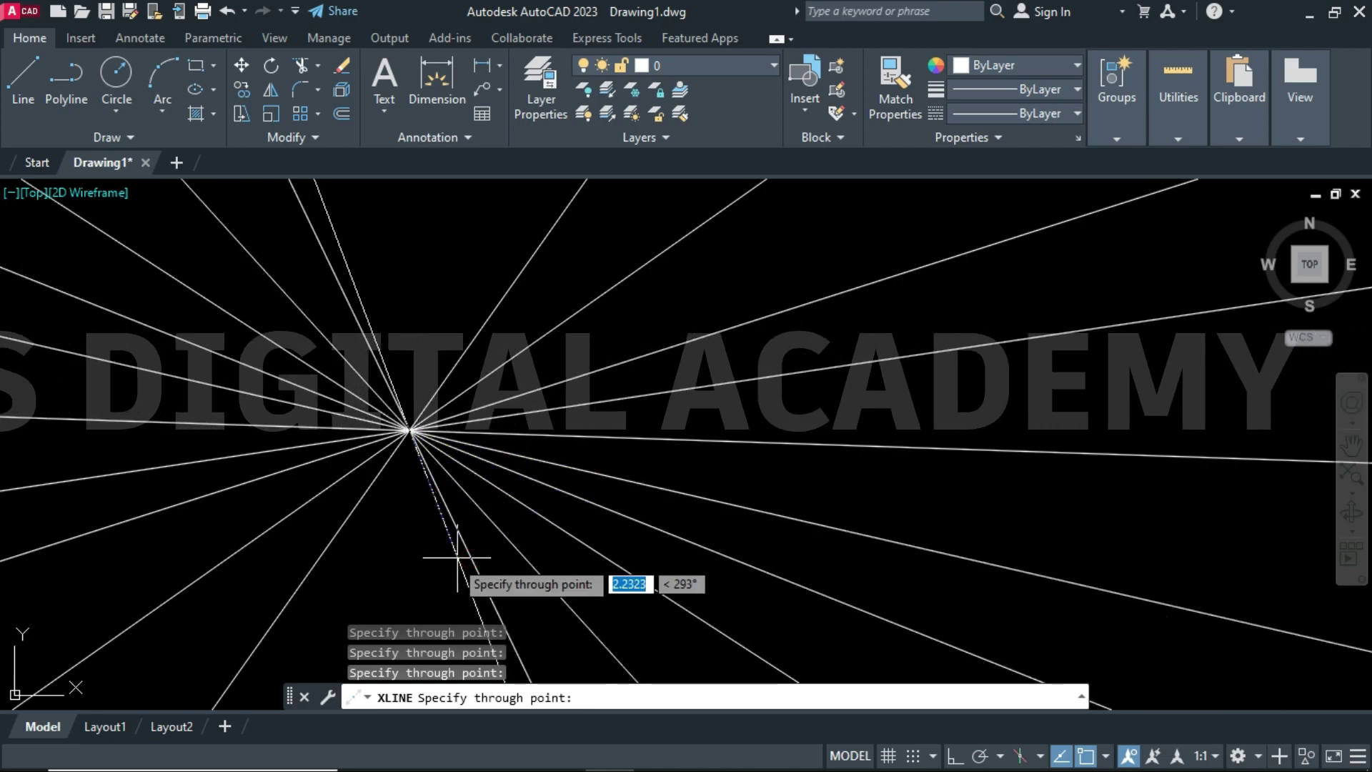
{"action": "left_click", "coordinate": [428, 563]}
{"action": "left_click", "coordinate": [359, 564]}
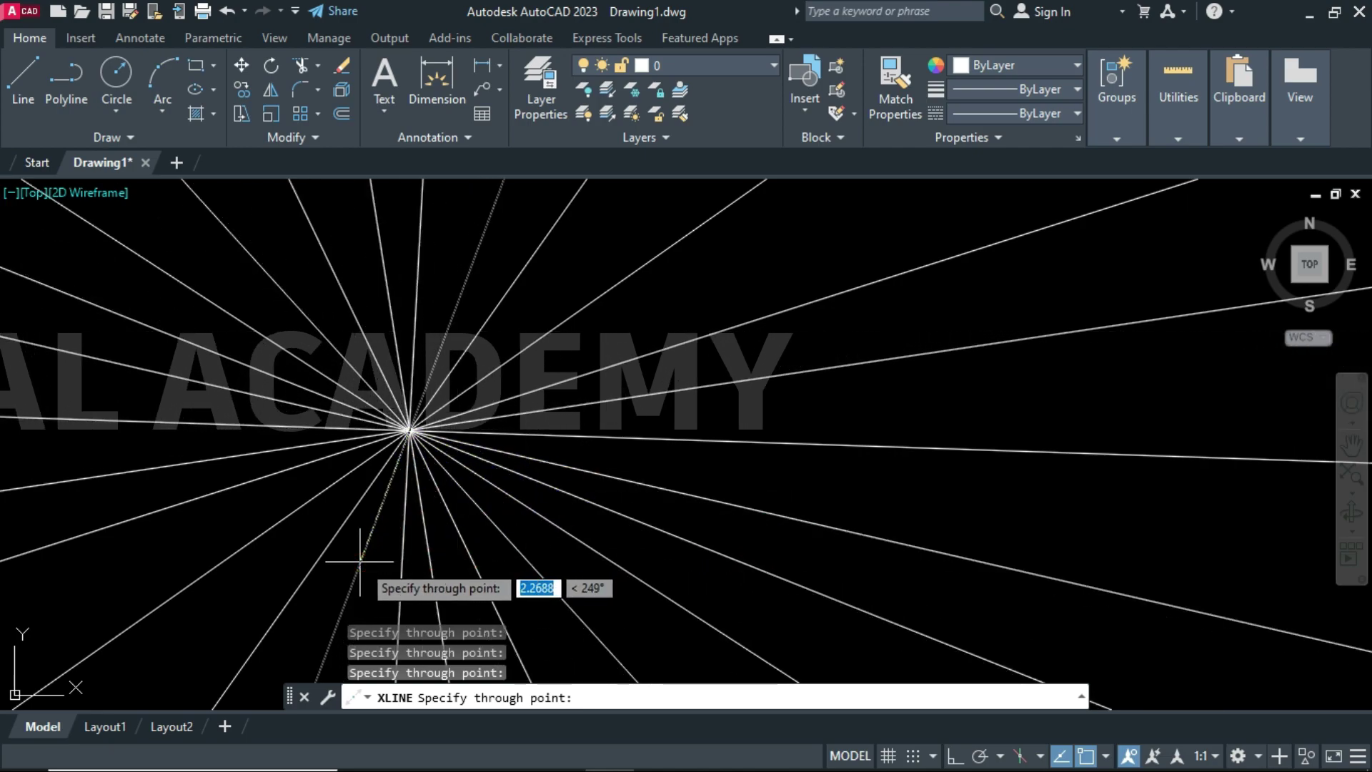
{"action": "left_click", "coordinate": [475, 482]}
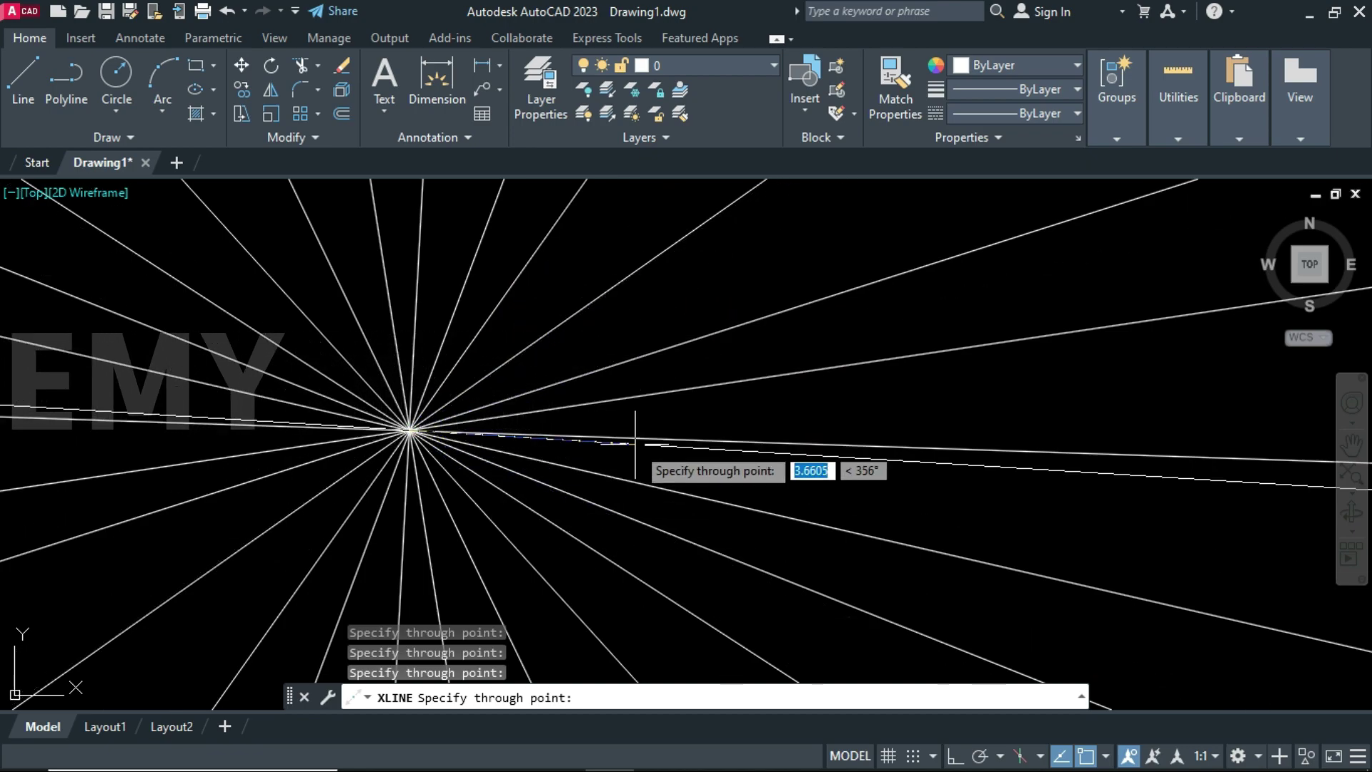
- End XLINE and erase every fanned construction line with Ctrl+A and E
{"action": "key", "text": "Escape"}
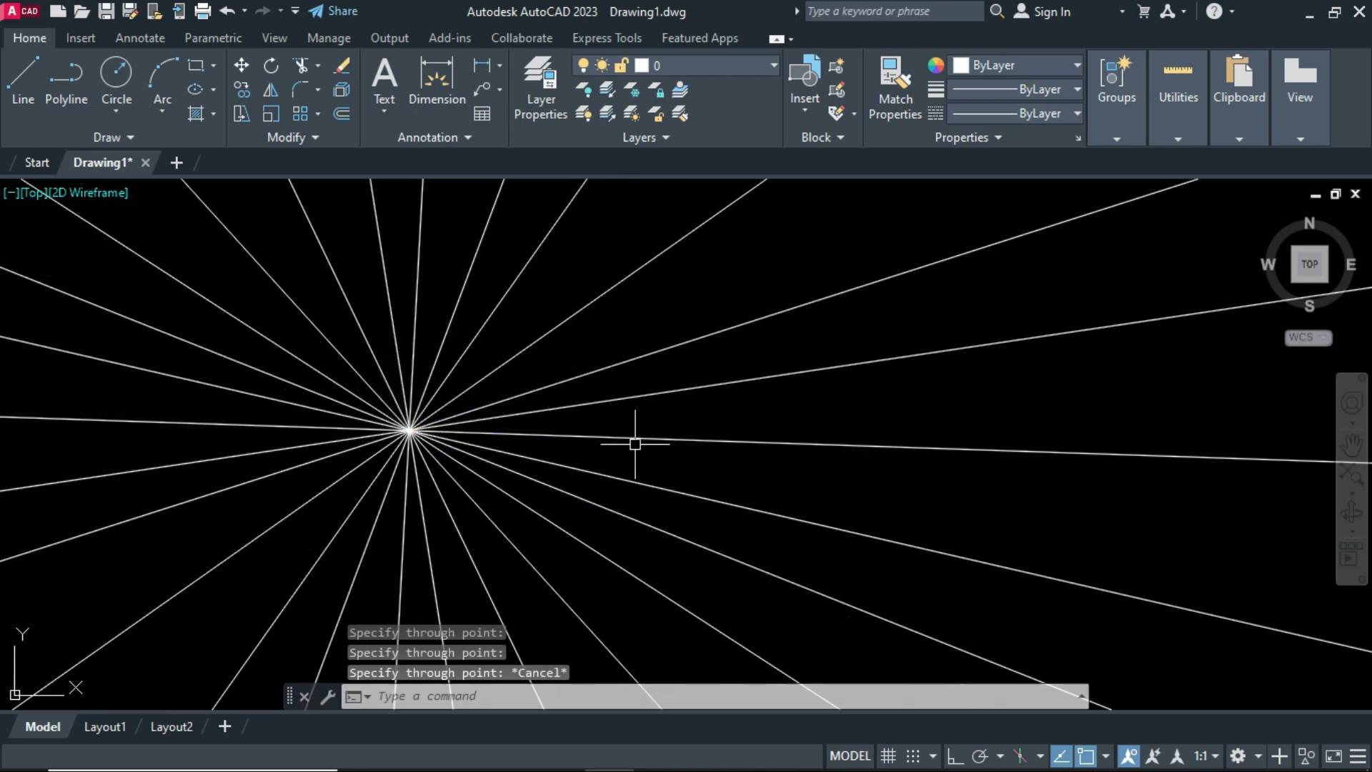
{"action": "key", "text": "ctrl+a"}
{"action": "type", "text": "e"}
{"action": "key", "text": "Return"}
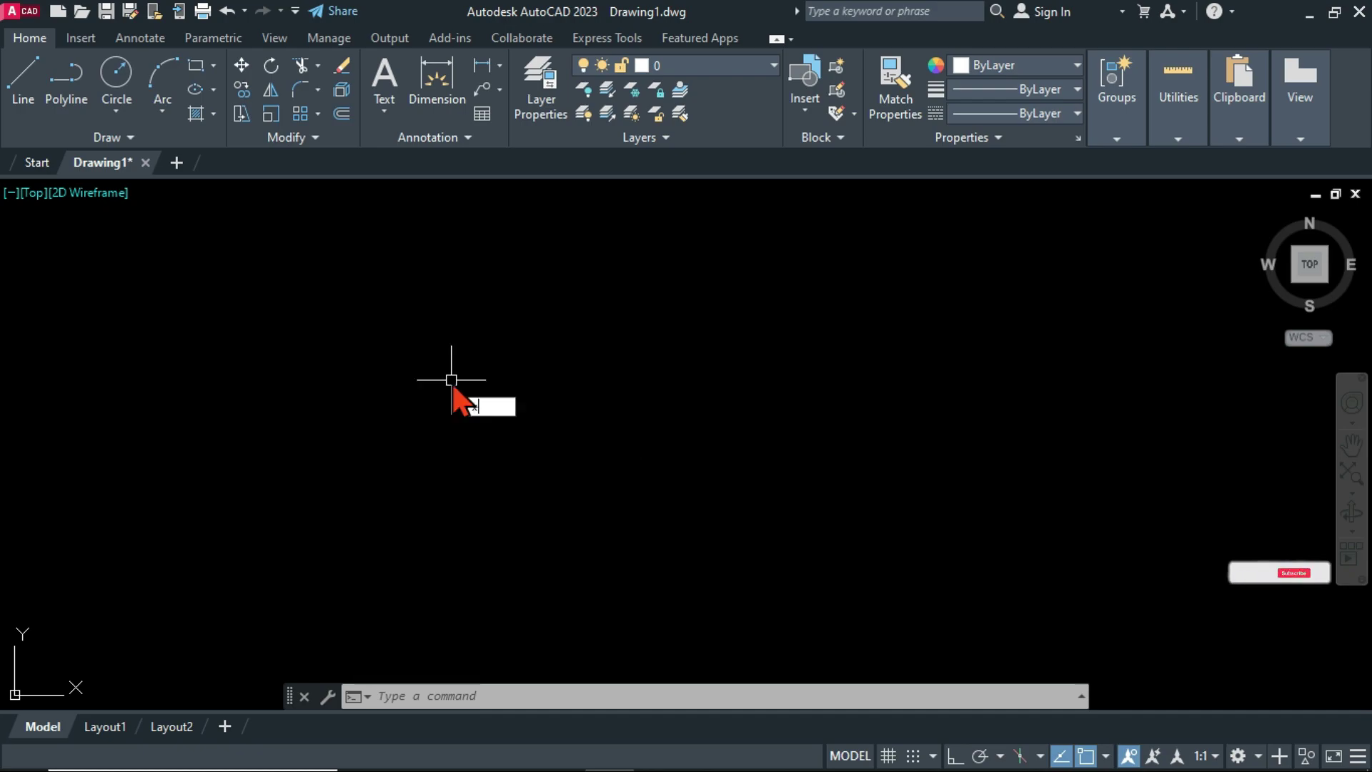
- Restart XLINE with the xl alias and pick a new base point
{"action": "type", "text": "xl"}
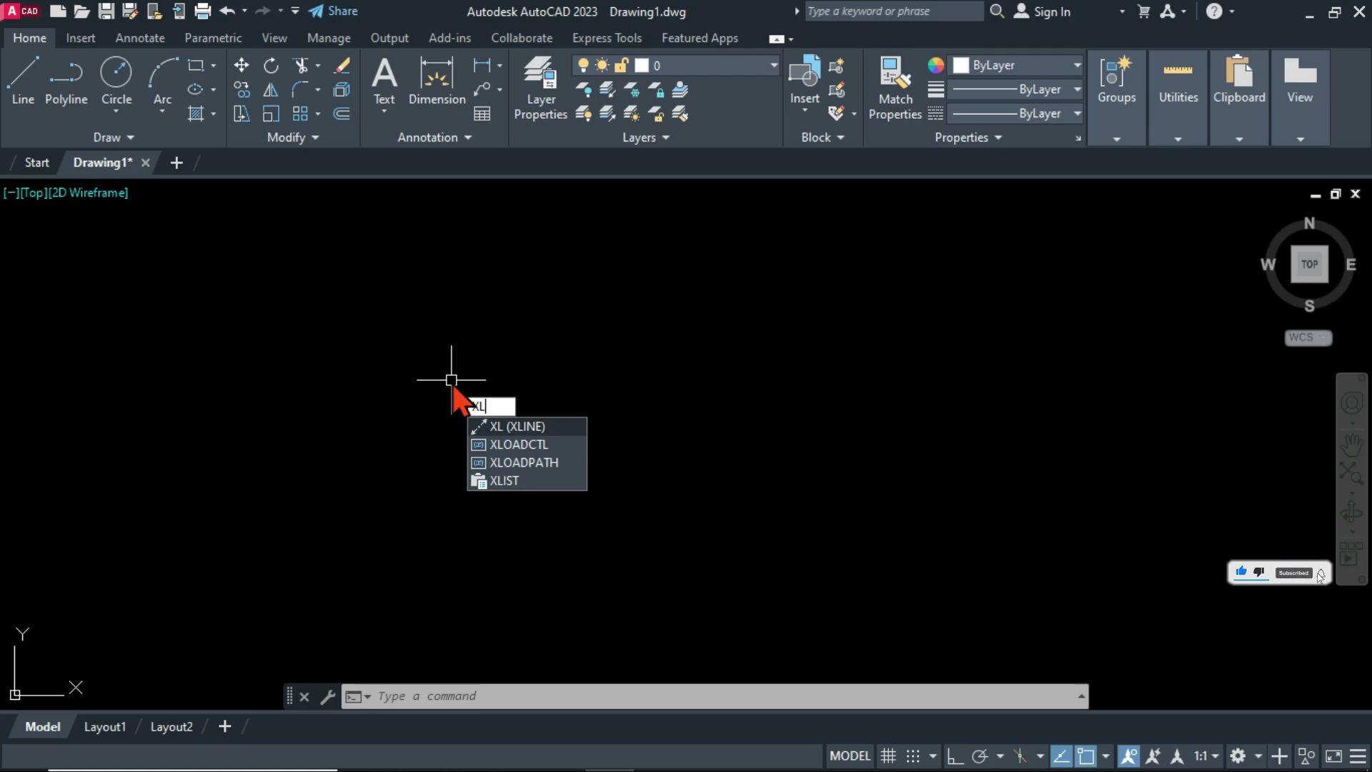
{"action": "key", "text": "Return"}
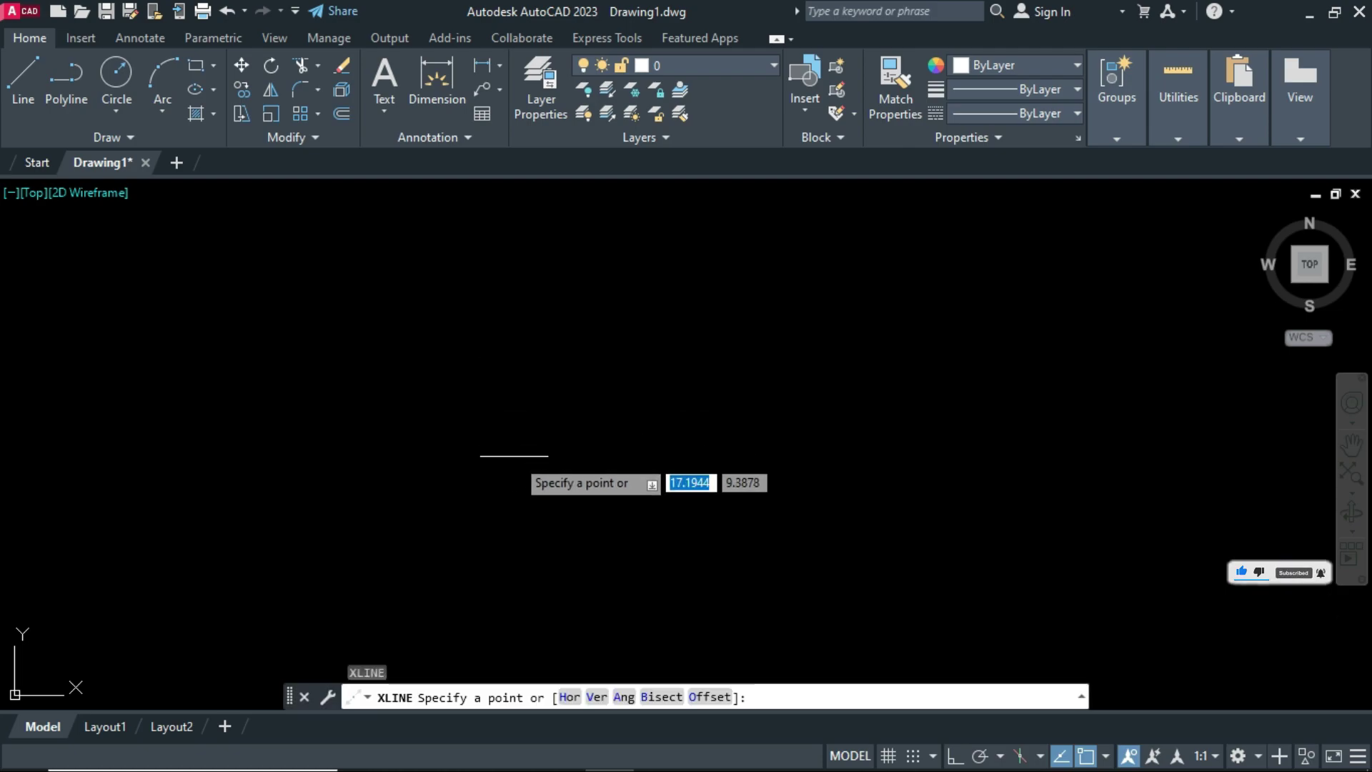
{"action": "left_click", "coordinate": [540, 423]}
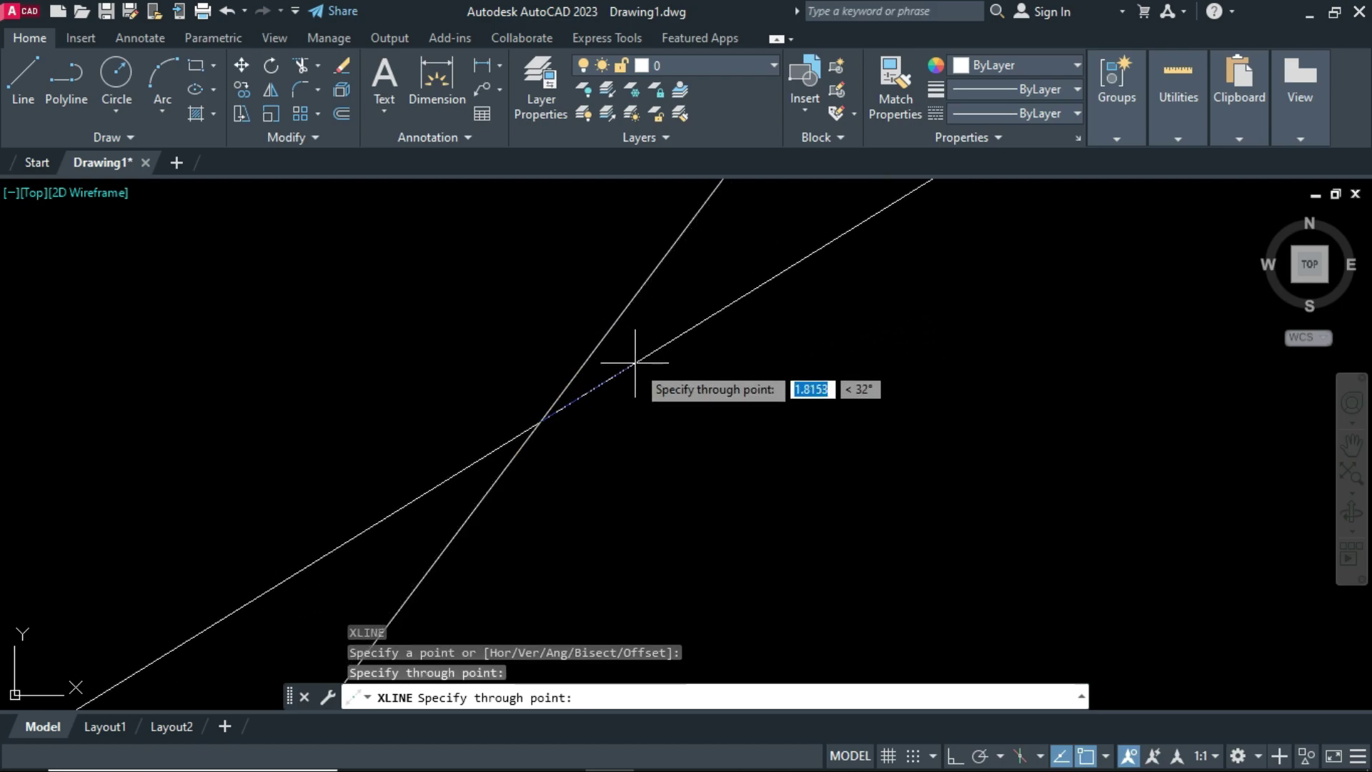
- Add construction lines through the new point at exactly 45°, 90° and 50°
{"action": "key", "text": "Tab"}
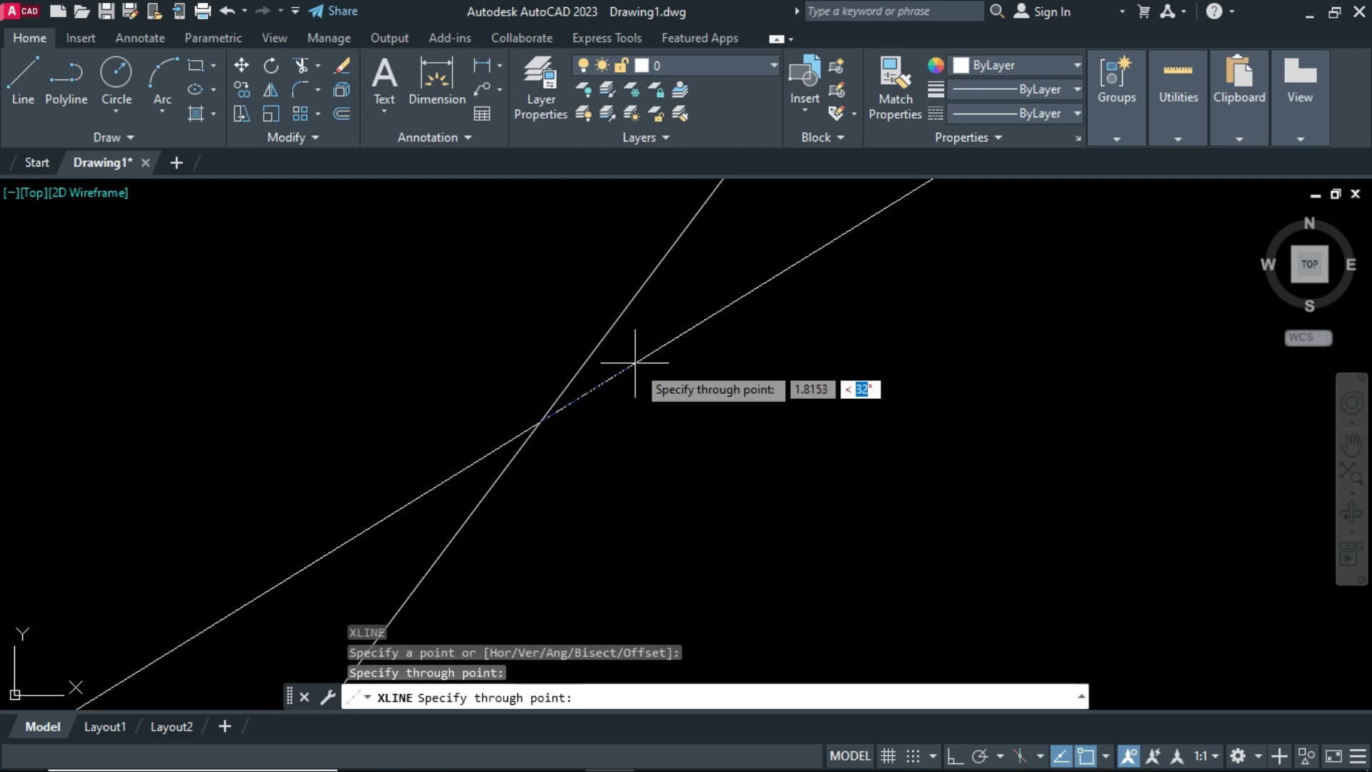
{"action": "type", "text": "45"}
{"action": "key", "text": "Return"}
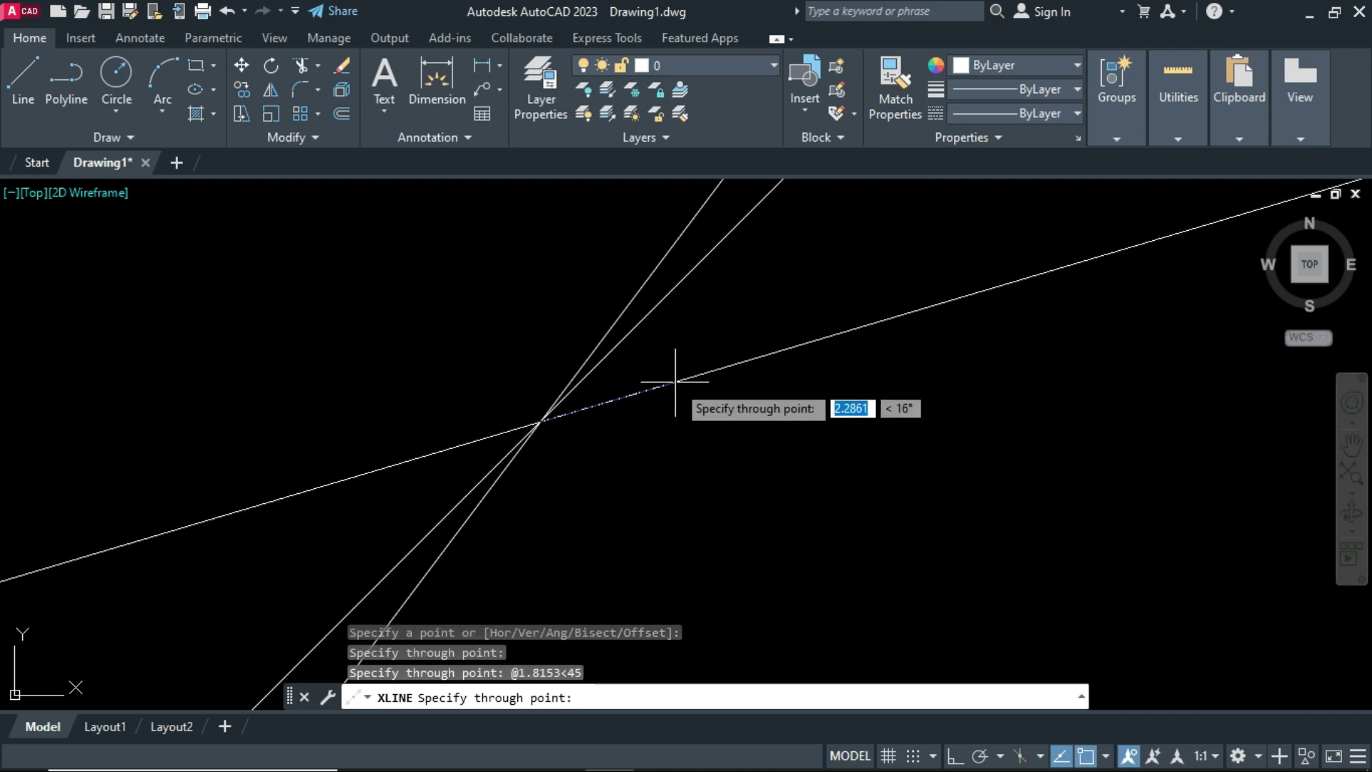
{"action": "key", "text": "Tab"}
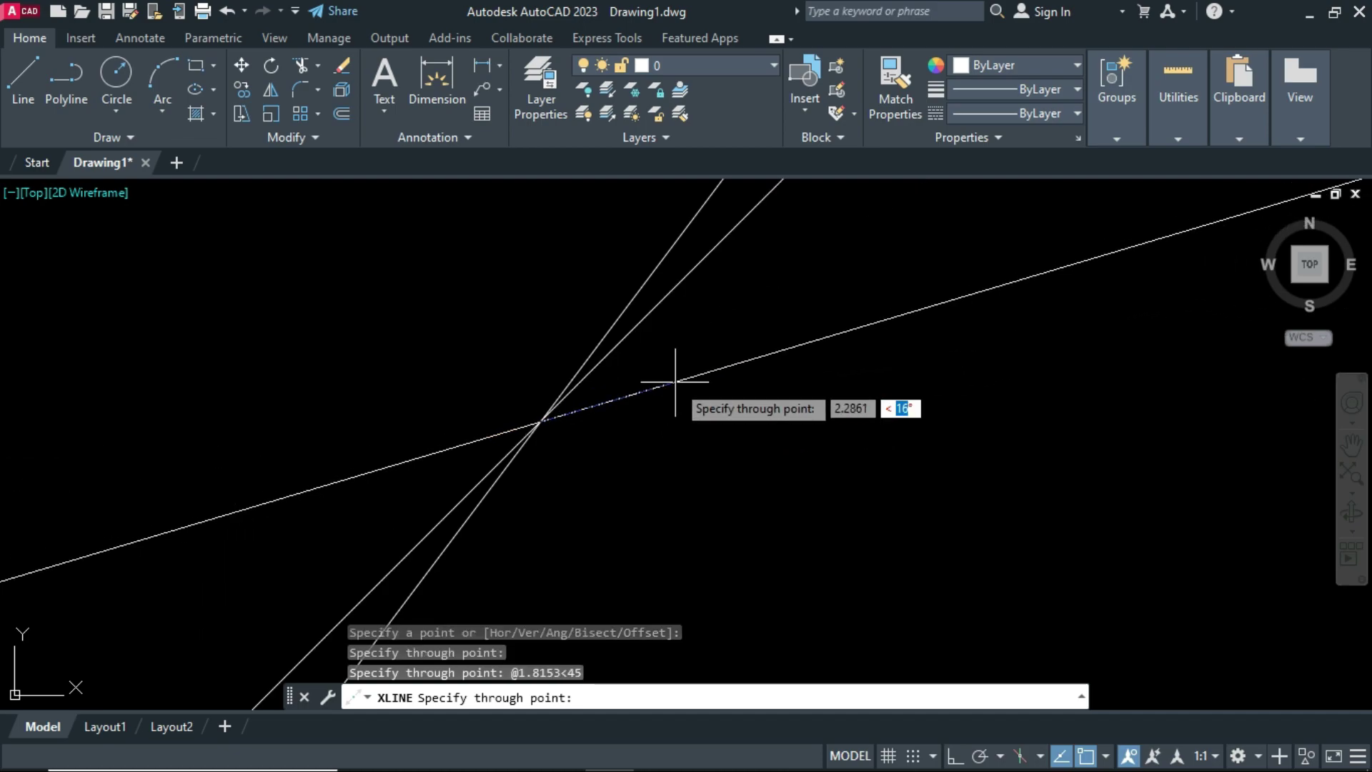
{"action": "type", "text": "90"}
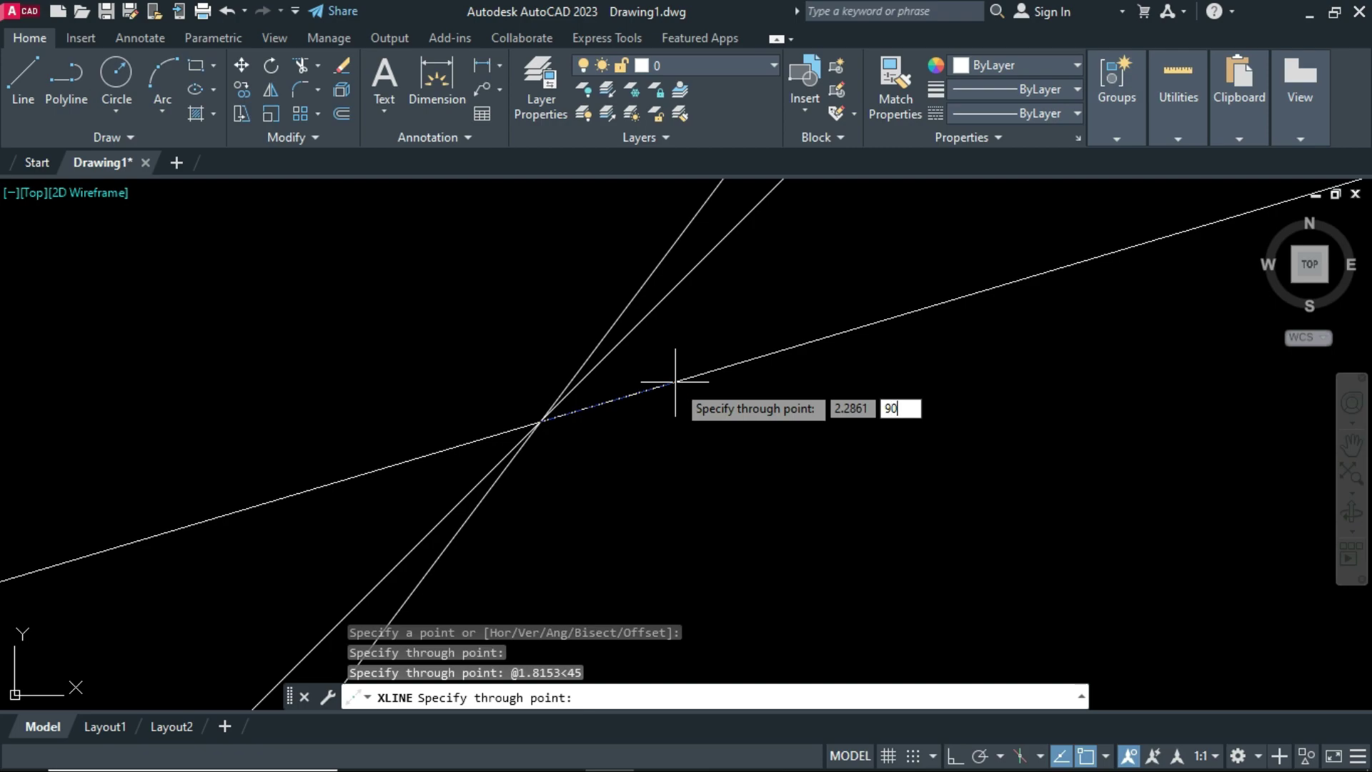
{"action": "key", "text": "Return"}
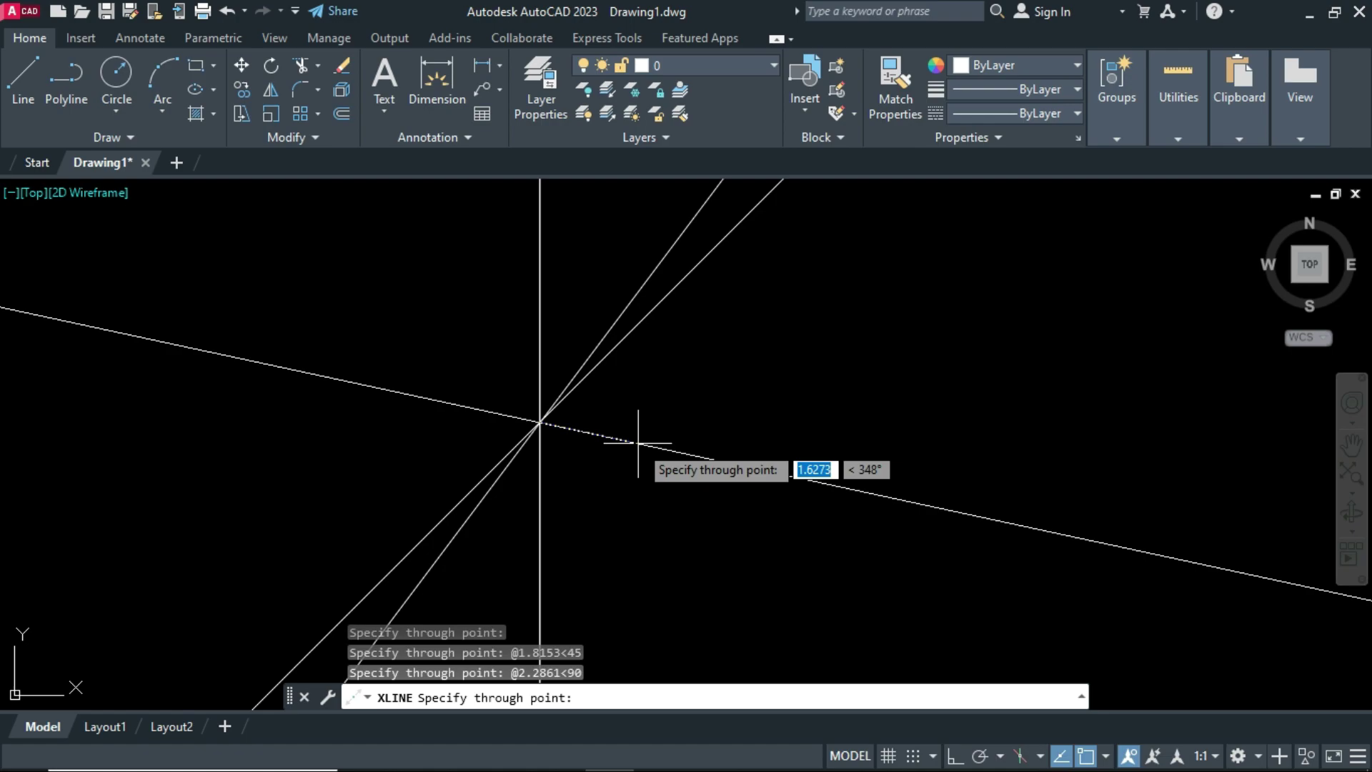
{"action": "key", "text": "Tab"}
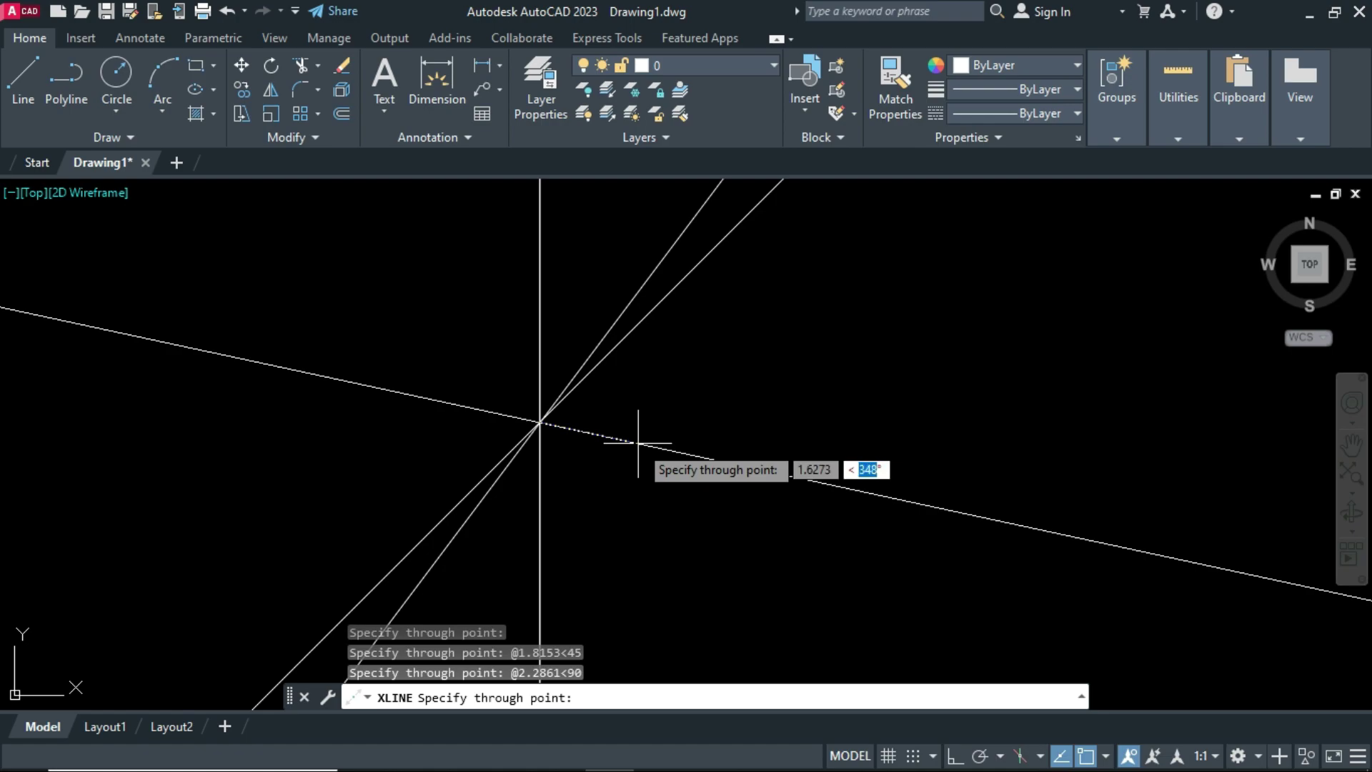
{"action": "type", "text": "50"}
{"action": "key", "text": "Return"}
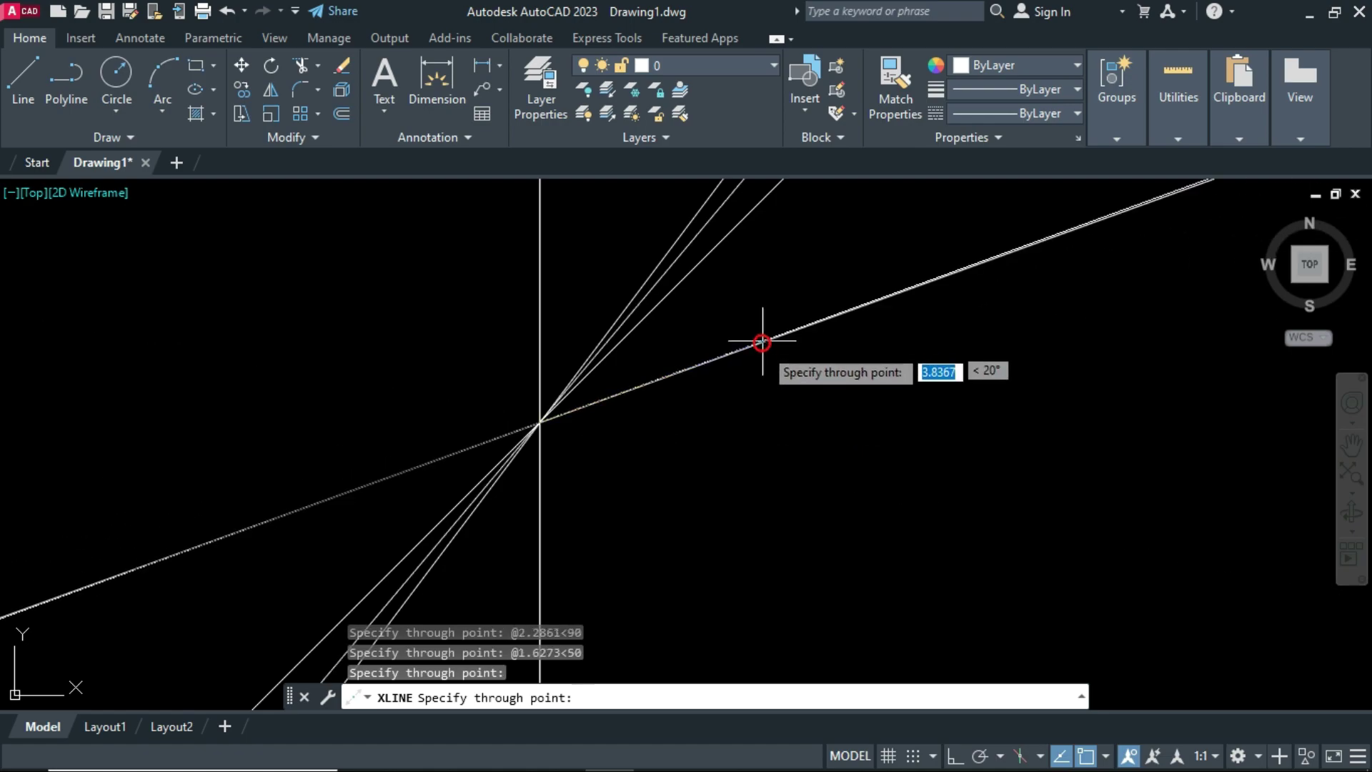
- Fan more lines at about 20°, 2°, 350°, 325°, 309° and 259°, then end XLINE
{"action": "left_click", "coordinate": [762, 343]}
{"action": "left_click", "coordinate": [764, 415]}
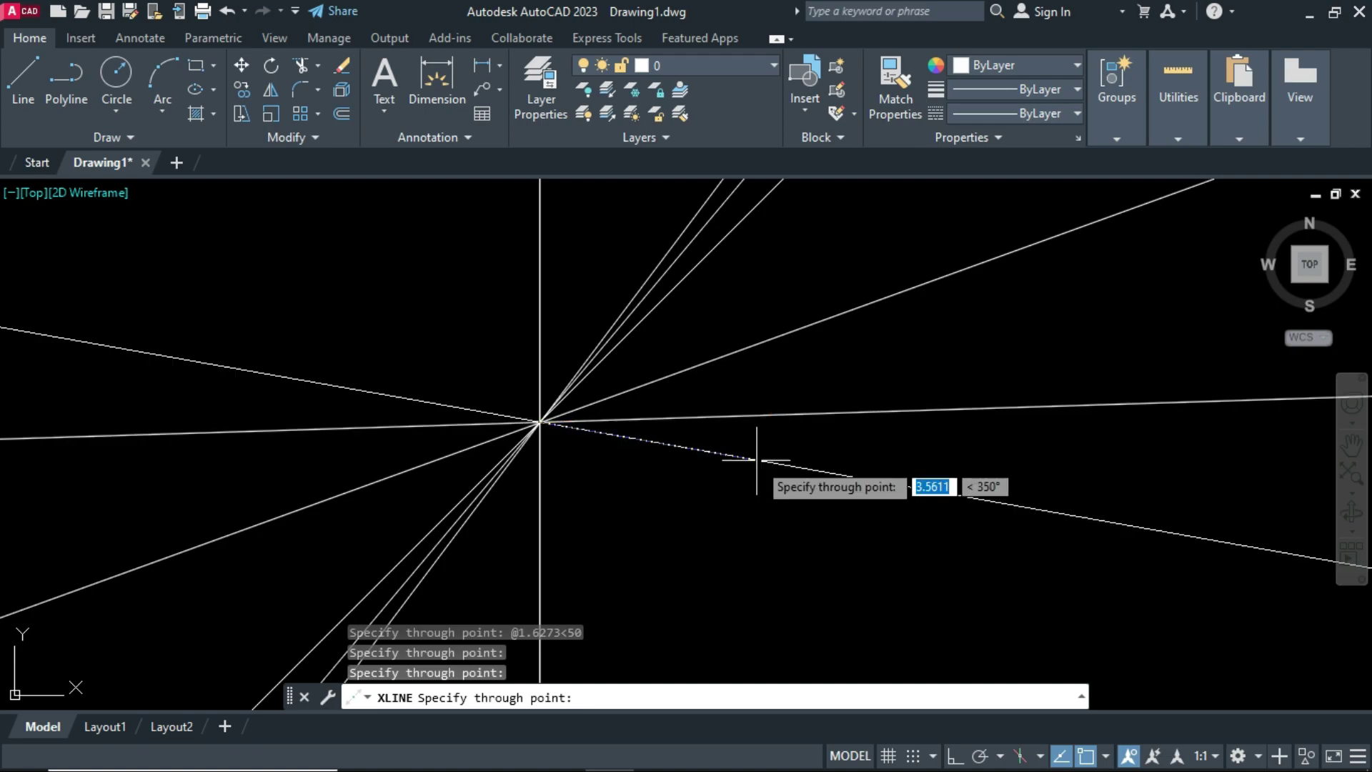
{"action": "left_click", "coordinate": [751, 459]}
{"action": "left_click", "coordinate": [720, 545]}
{"action": "left_click", "coordinate": [672, 584]}
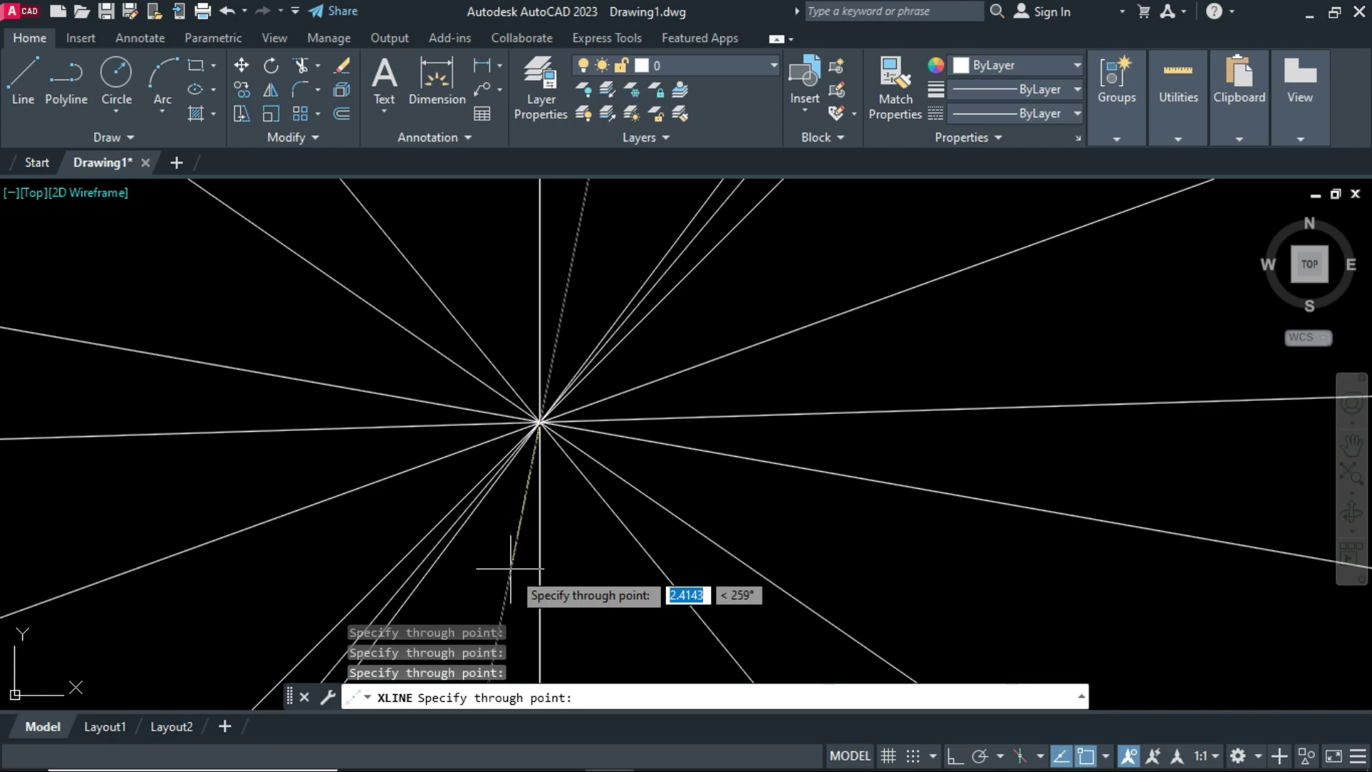
{"action": "left_click", "coordinate": [510, 569]}
{"action": "key", "text": "Escape"}
- Erase the whole second fan of construction lines
{"action": "key", "text": "ctrl+a"}
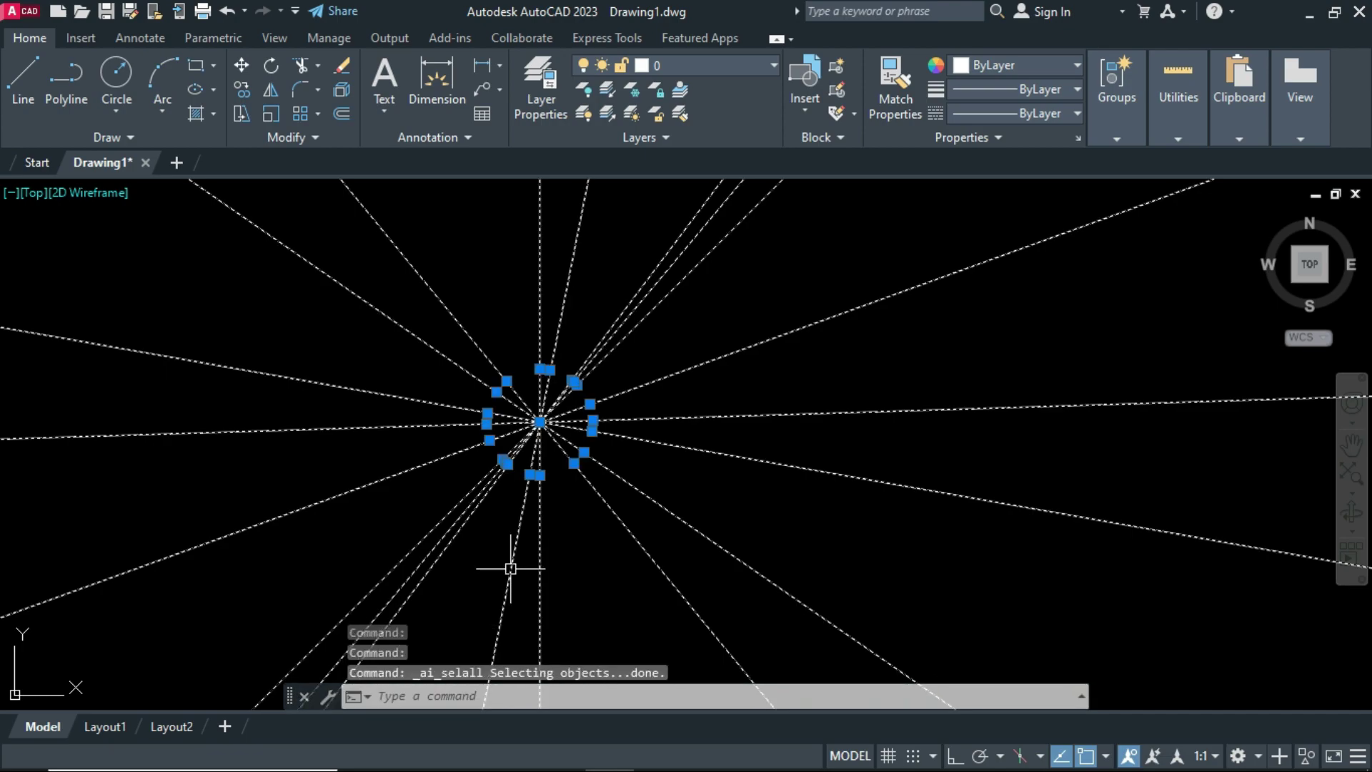
{"action": "type", "text": "E"}
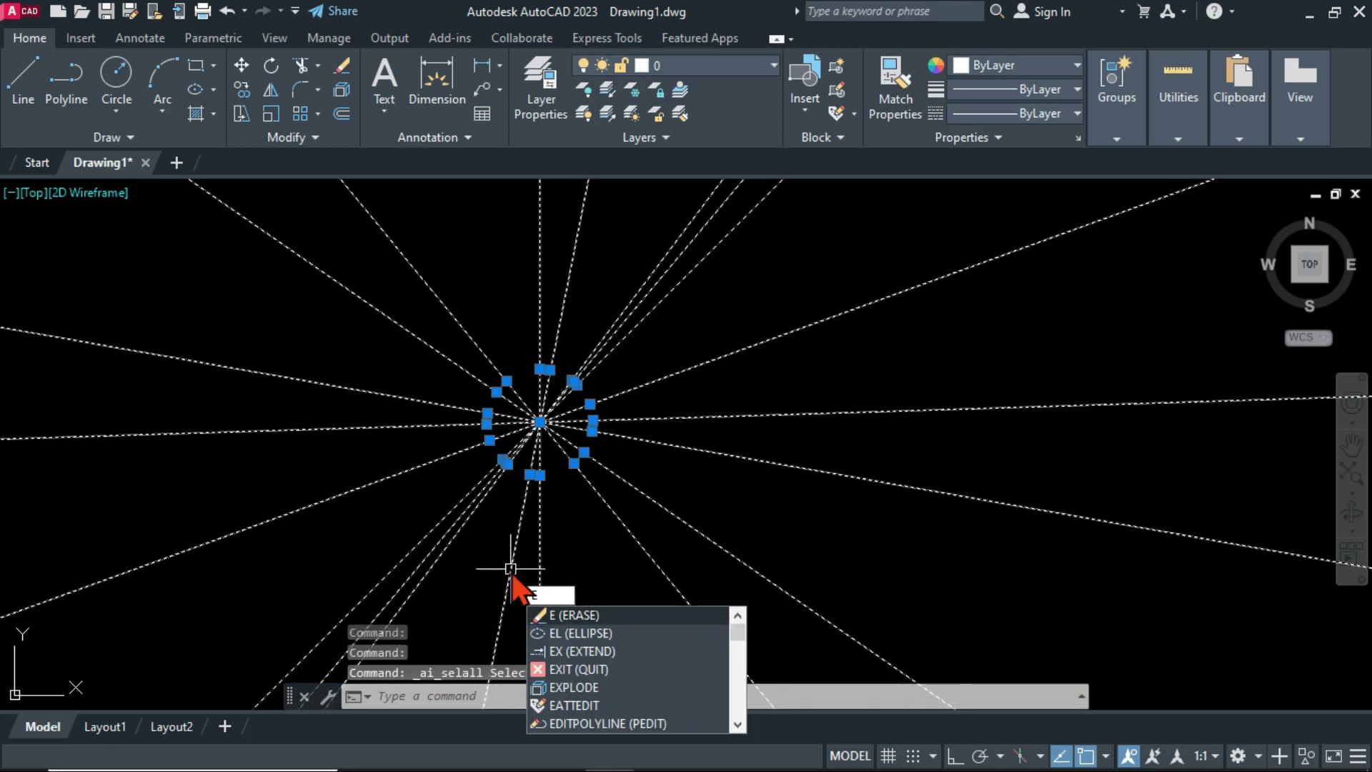
{"action": "key", "text": "Return"}
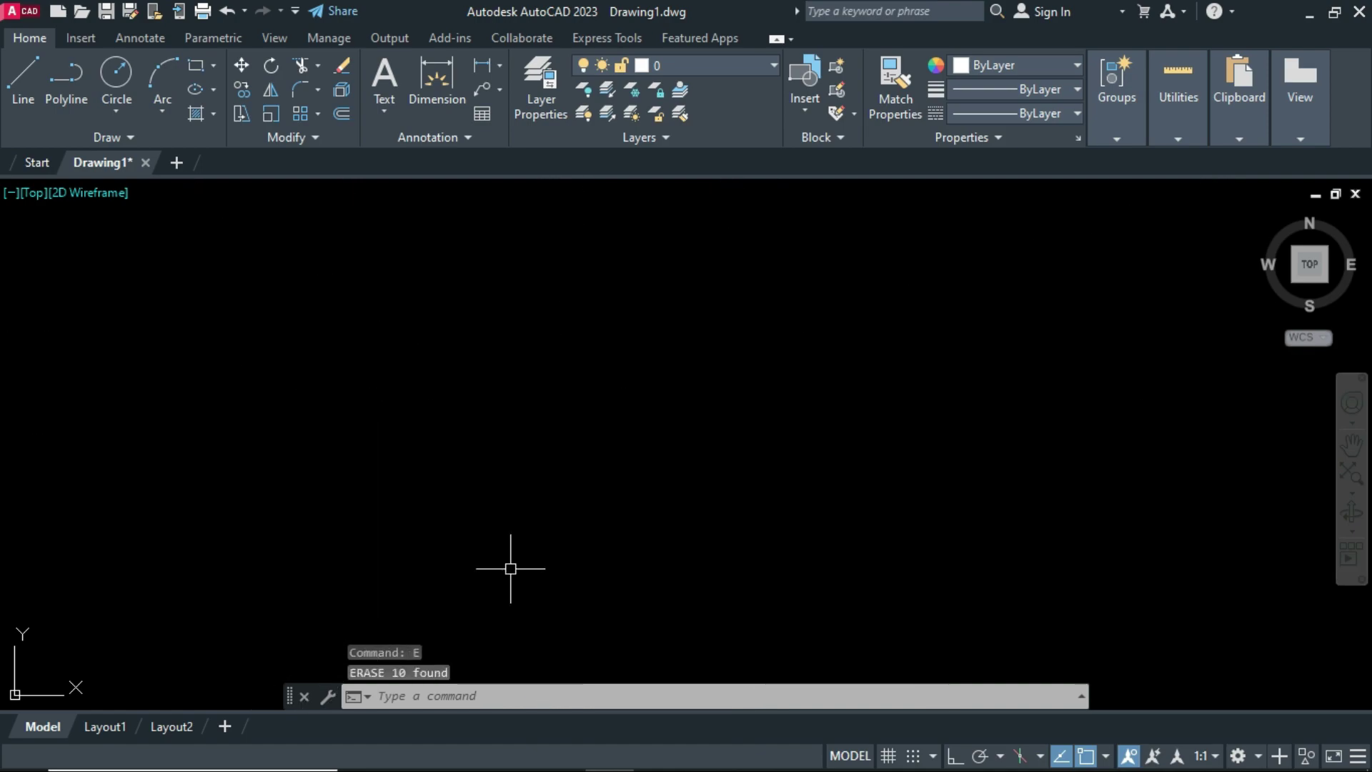
- Start XLINE in Hor mode and place horizontal lines down the upper half
{"action": "type", "text": "xl"}
{"action": "key", "text": "Return"}
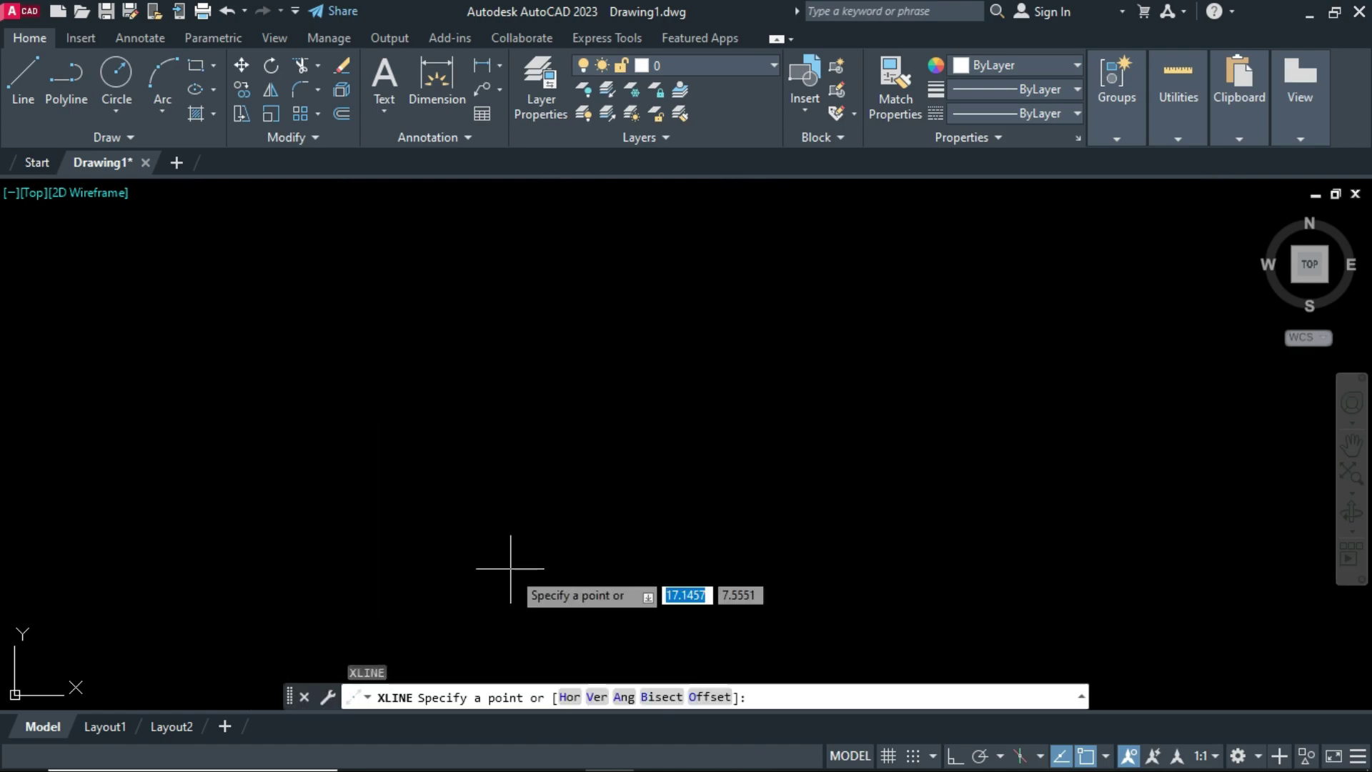
{"action": "left_click", "coordinate": [570, 697]}
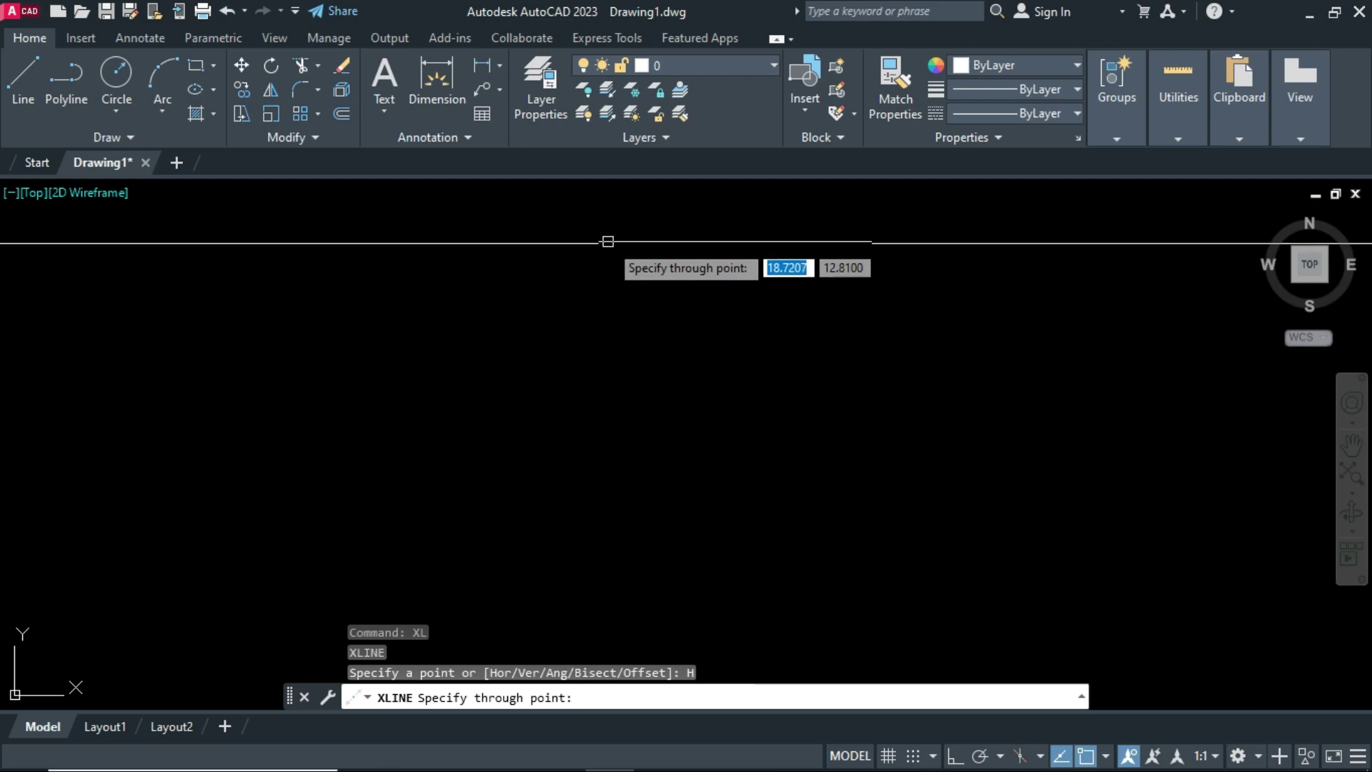
{"action": "left_click", "coordinate": [609, 228]}
{"action": "left_click", "coordinate": [609, 262]}
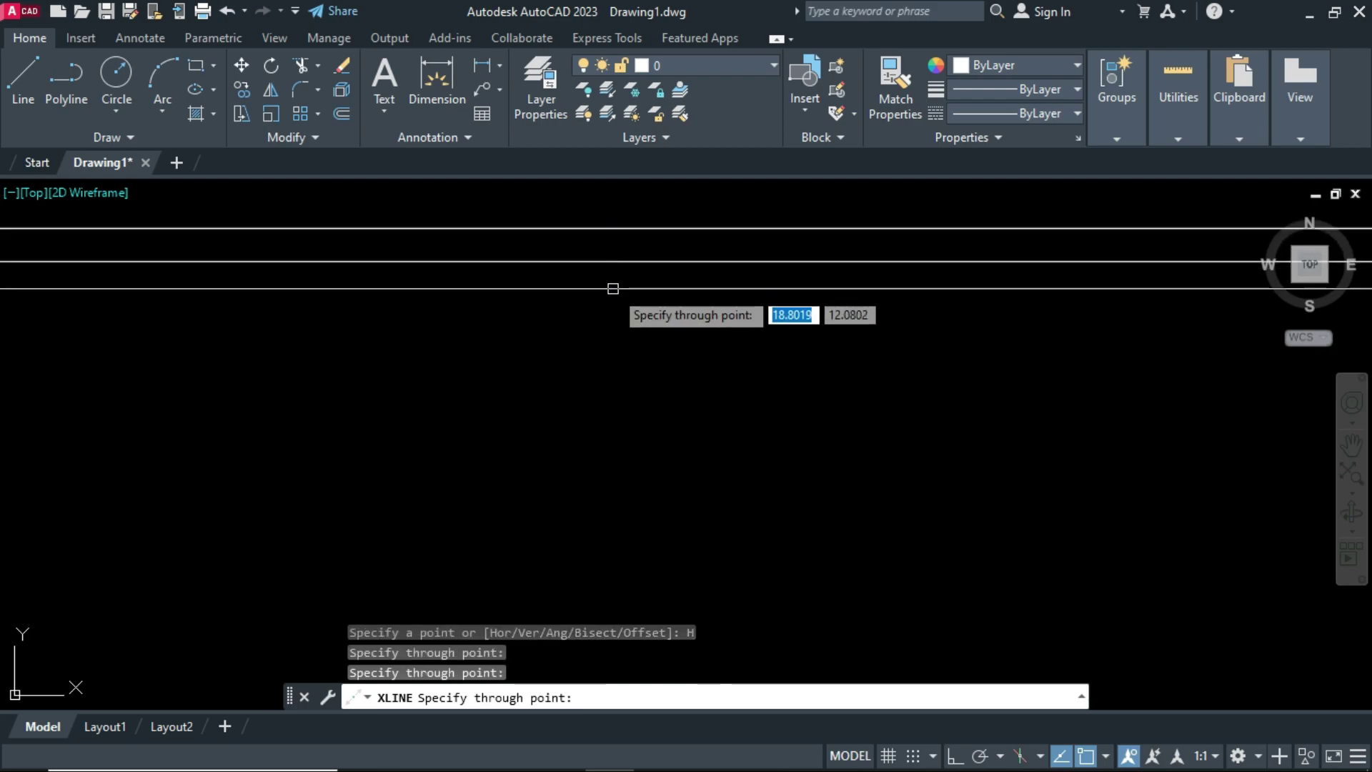
{"action": "left_click", "coordinate": [609, 289]}
{"action": "left_click", "coordinate": [608, 325]}
{"action": "left_click", "coordinate": [605, 376]}
- Add more horizontal lines down to the bottom plus one mid-drawing, then finish
{"action": "left_click", "coordinate": [613, 436]}
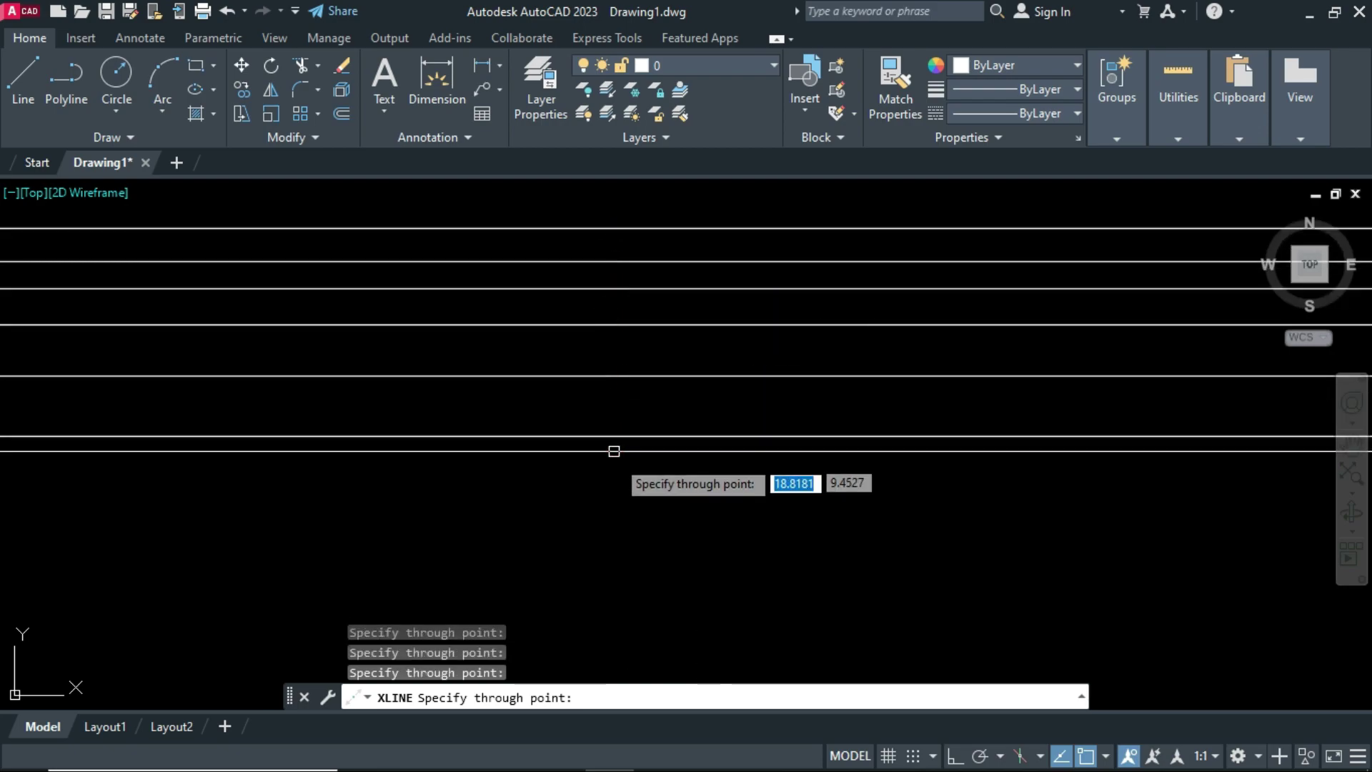
{"action": "left_click", "coordinate": [618, 473]}
{"action": "left_click", "coordinate": [622, 525]}
{"action": "left_click", "coordinate": [626, 563]}
{"action": "left_click", "coordinate": [630, 616]}
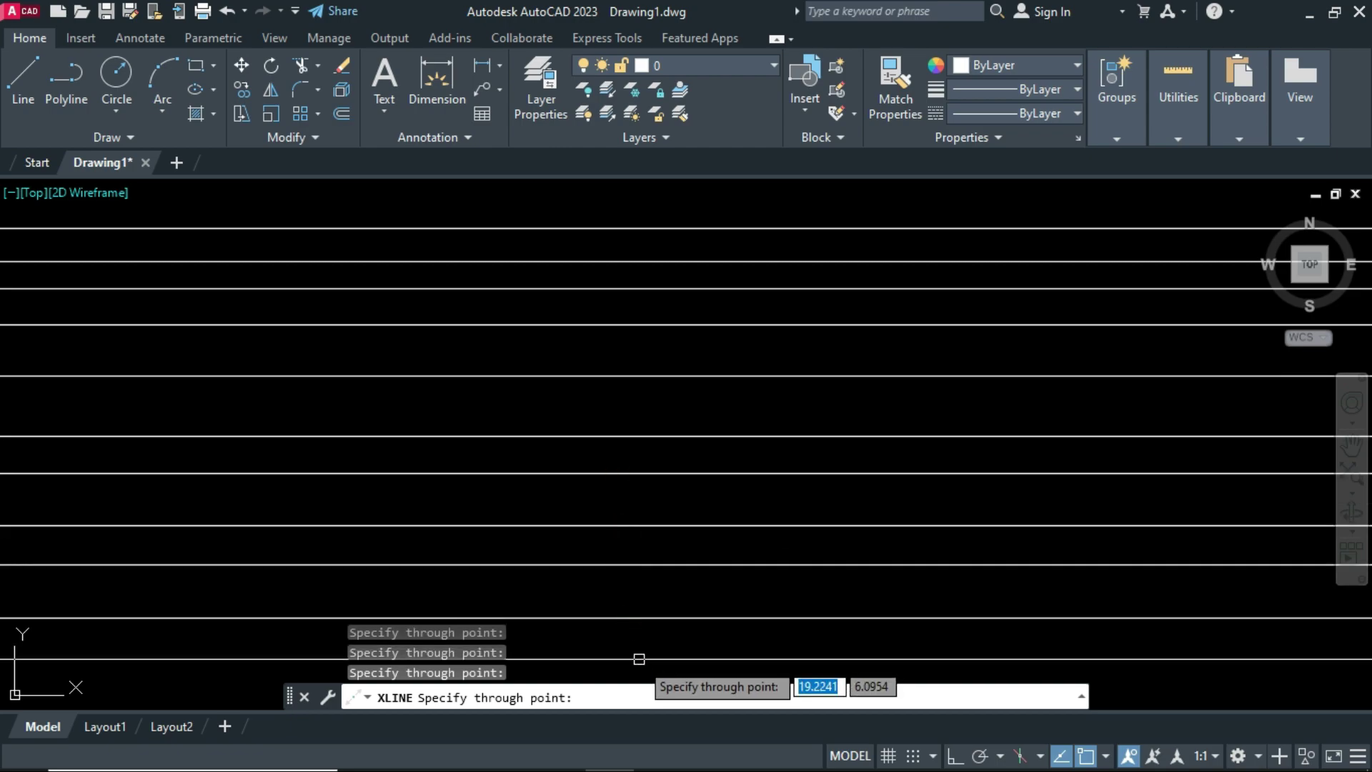
{"action": "left_click", "coordinate": [637, 662]}
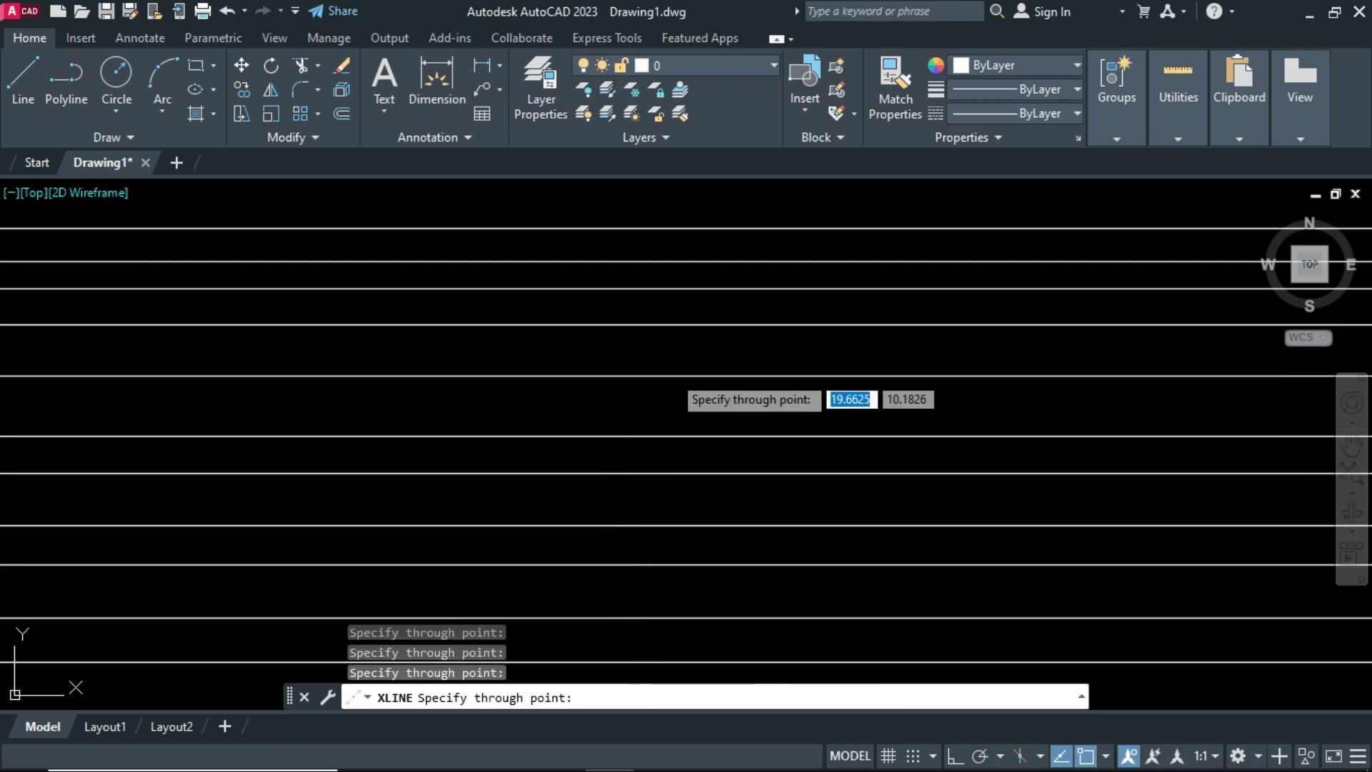
{"action": "left_click", "coordinate": [681, 413]}
{"action": "key", "text": "Return"}
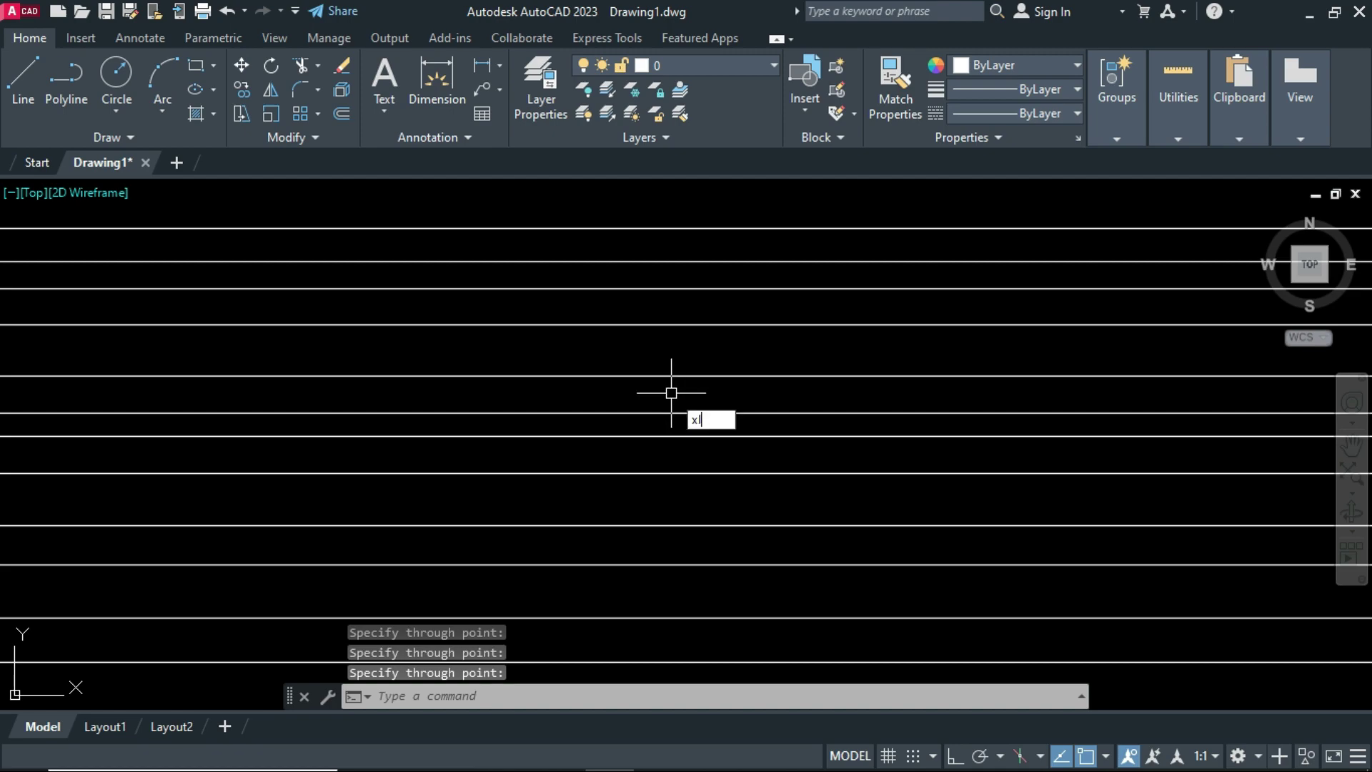
- Restart XLINE in Ver mode and place four vertical lines on the left
{"action": "key", "text": "Return"}
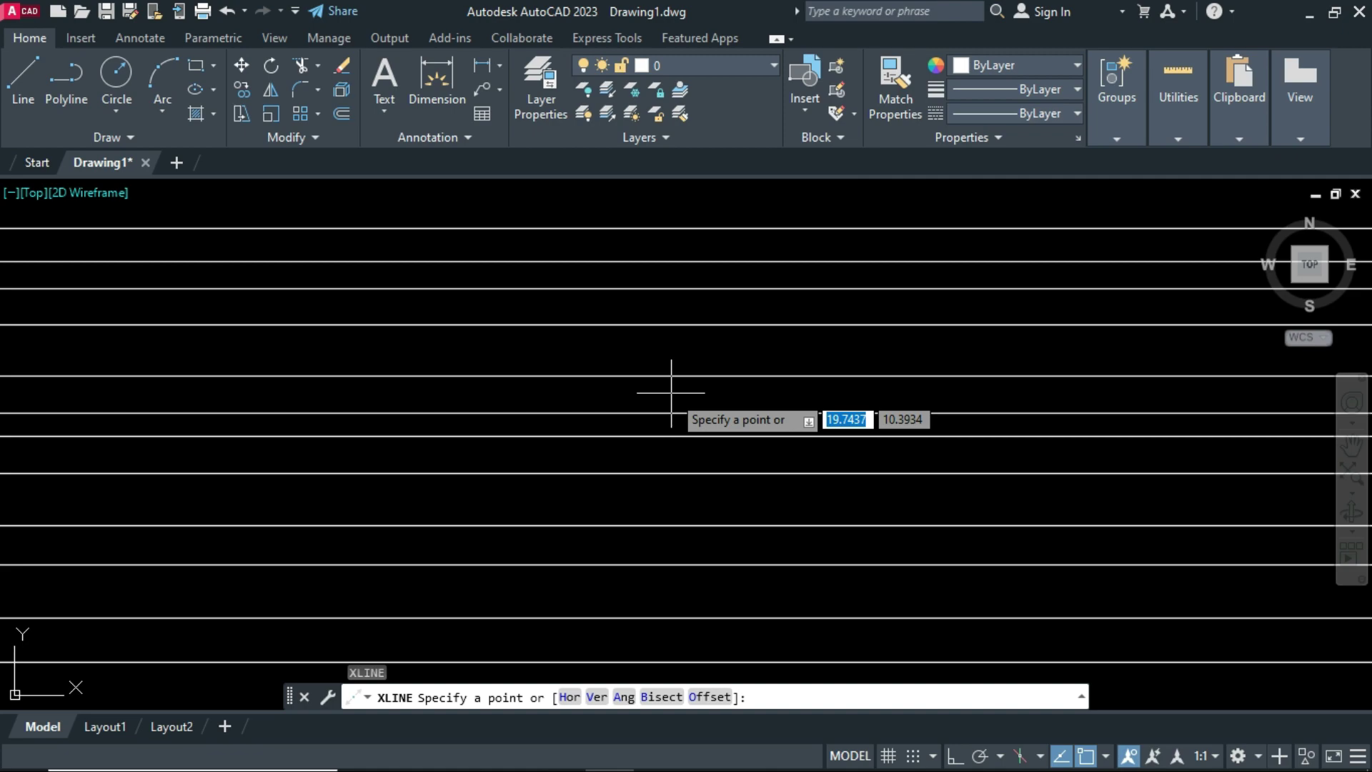
{"action": "type", "text": "v"}
{"action": "key", "text": "Return"}
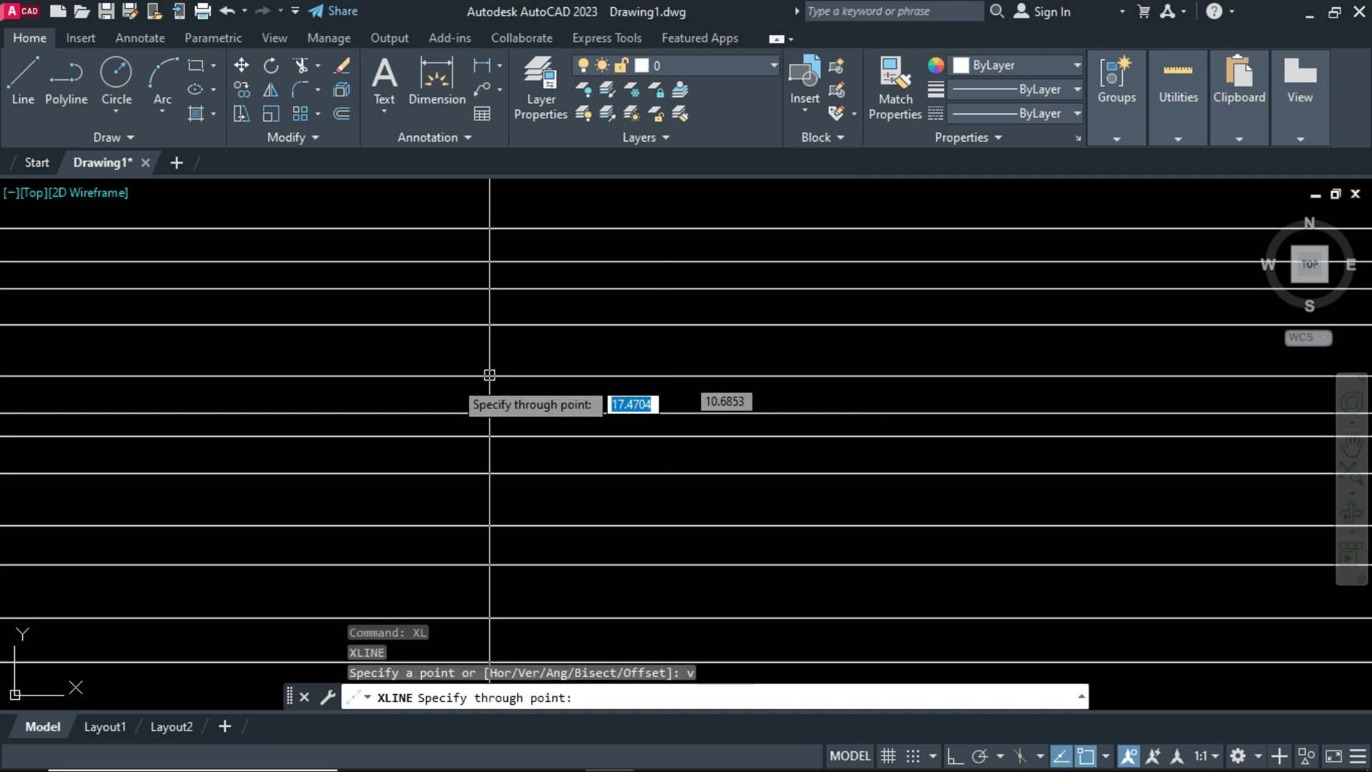
{"action": "left_click", "coordinate": [185, 382]}
{"action": "left_click", "coordinate": [274, 380]}
{"action": "left_click", "coordinate": [399, 380]}
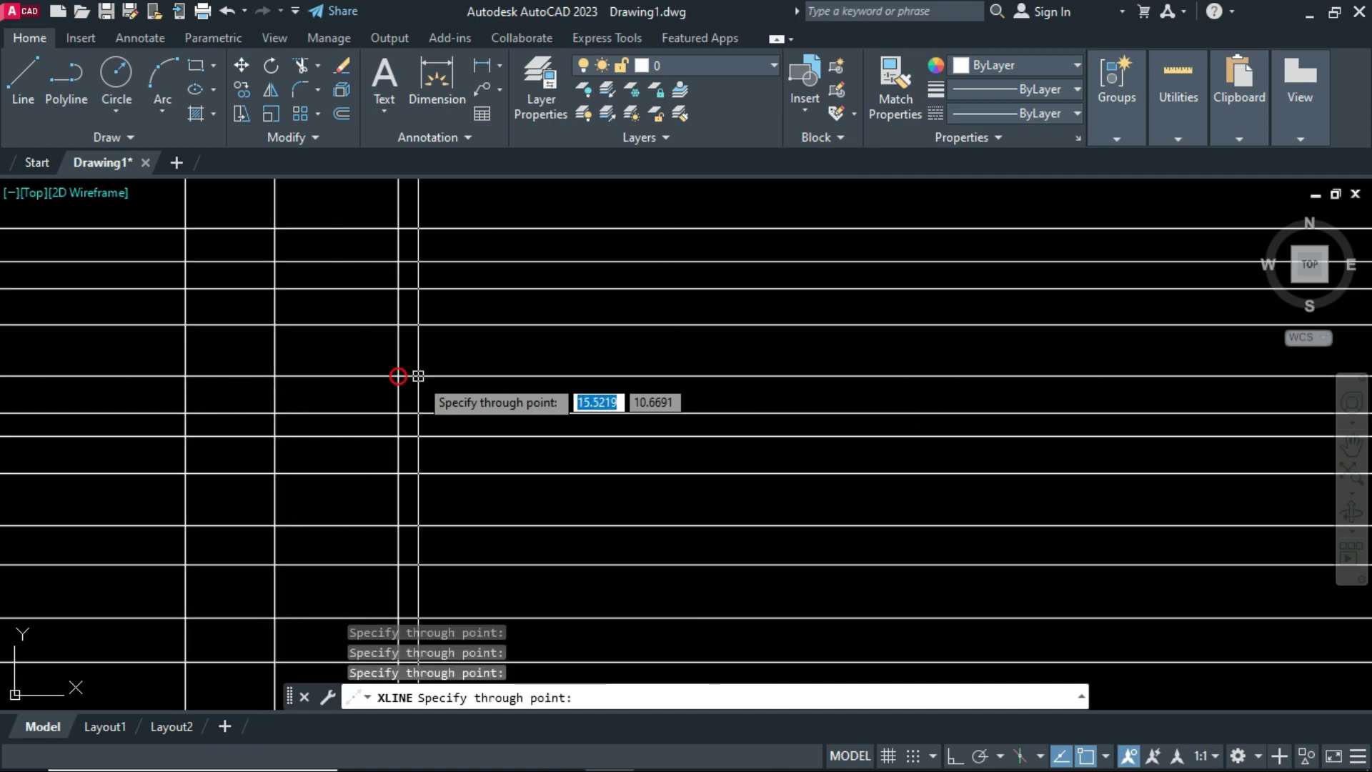
{"action": "left_click", "coordinate": [529, 381]}
- Add three more vertical lines toward the right, completing the grid
{"action": "left_click", "coordinate": [722, 382]}
{"action": "left_click", "coordinate": [921, 401]}
{"action": "left_click", "coordinate": [1162, 415]}
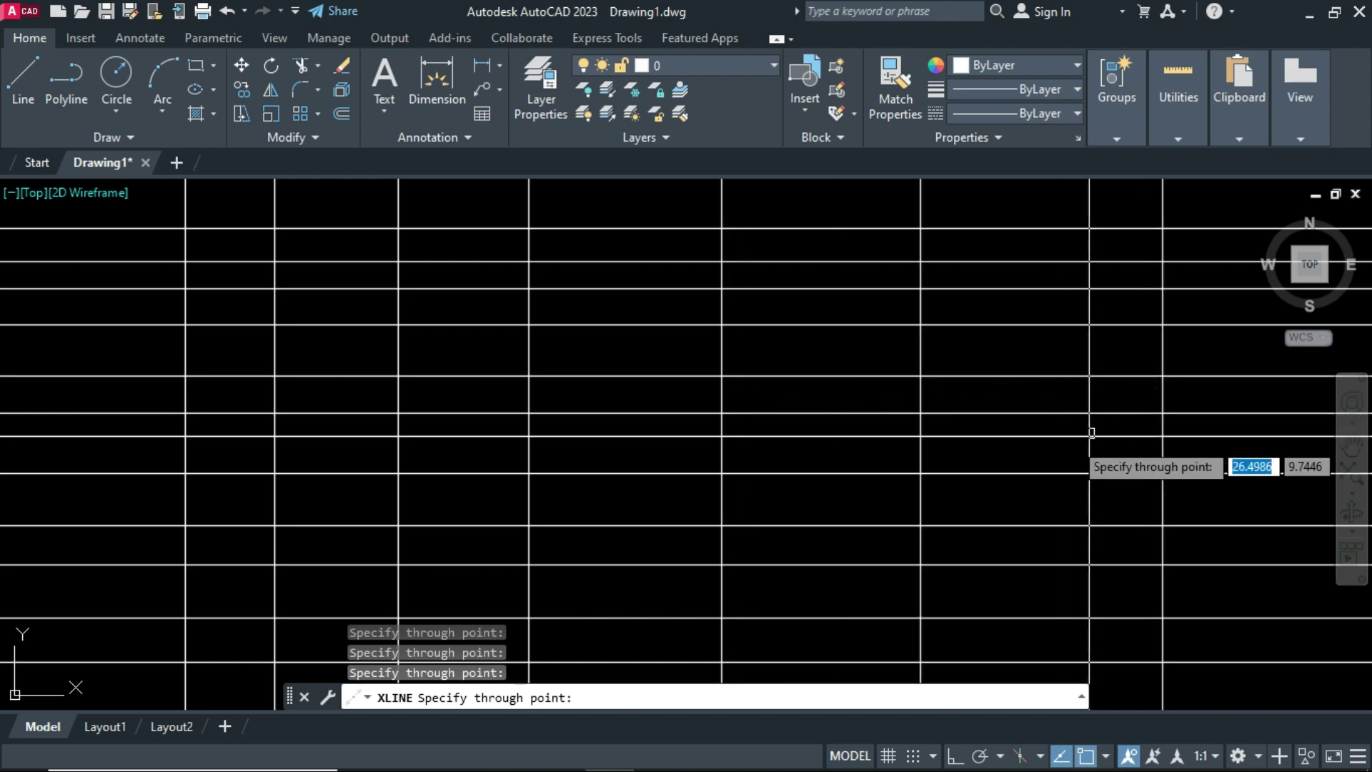
{"action": "key", "text": "Return"}
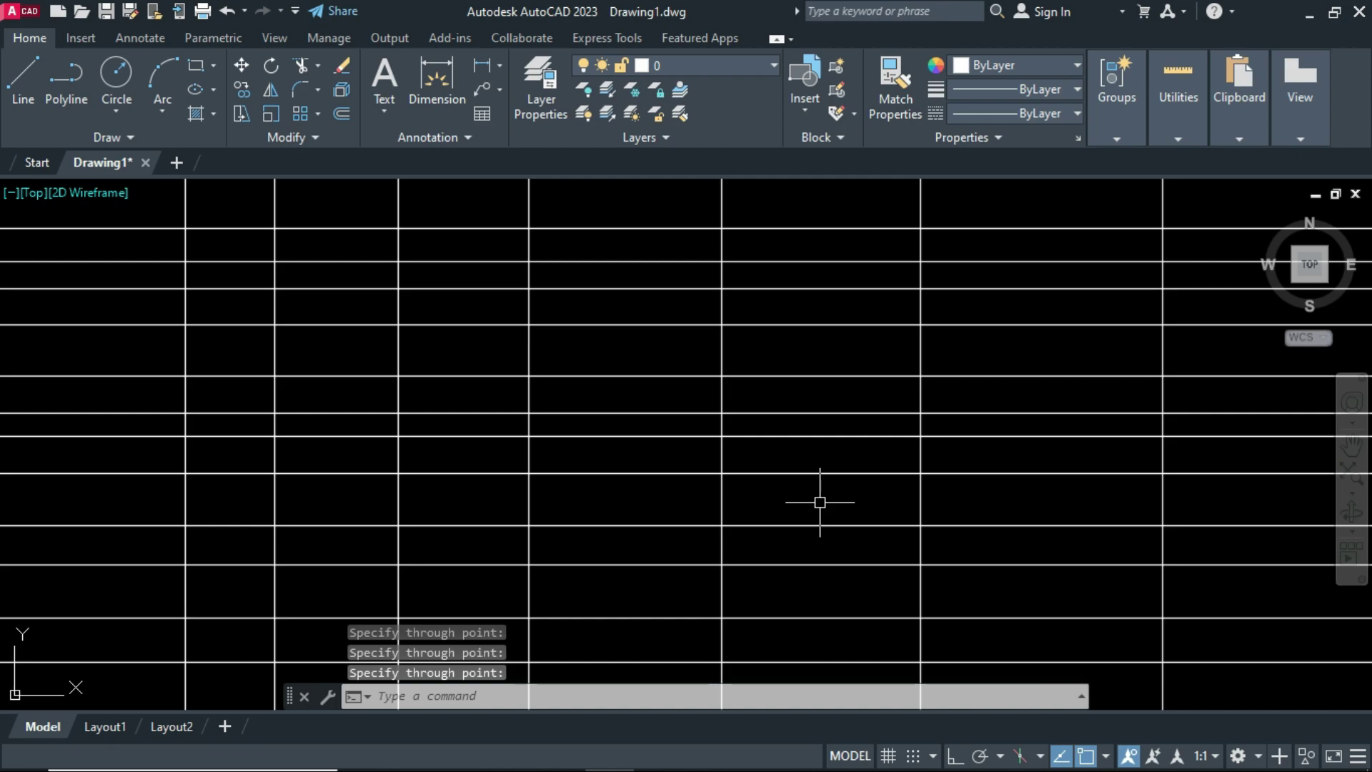
{"action": "type", "text": "x"}
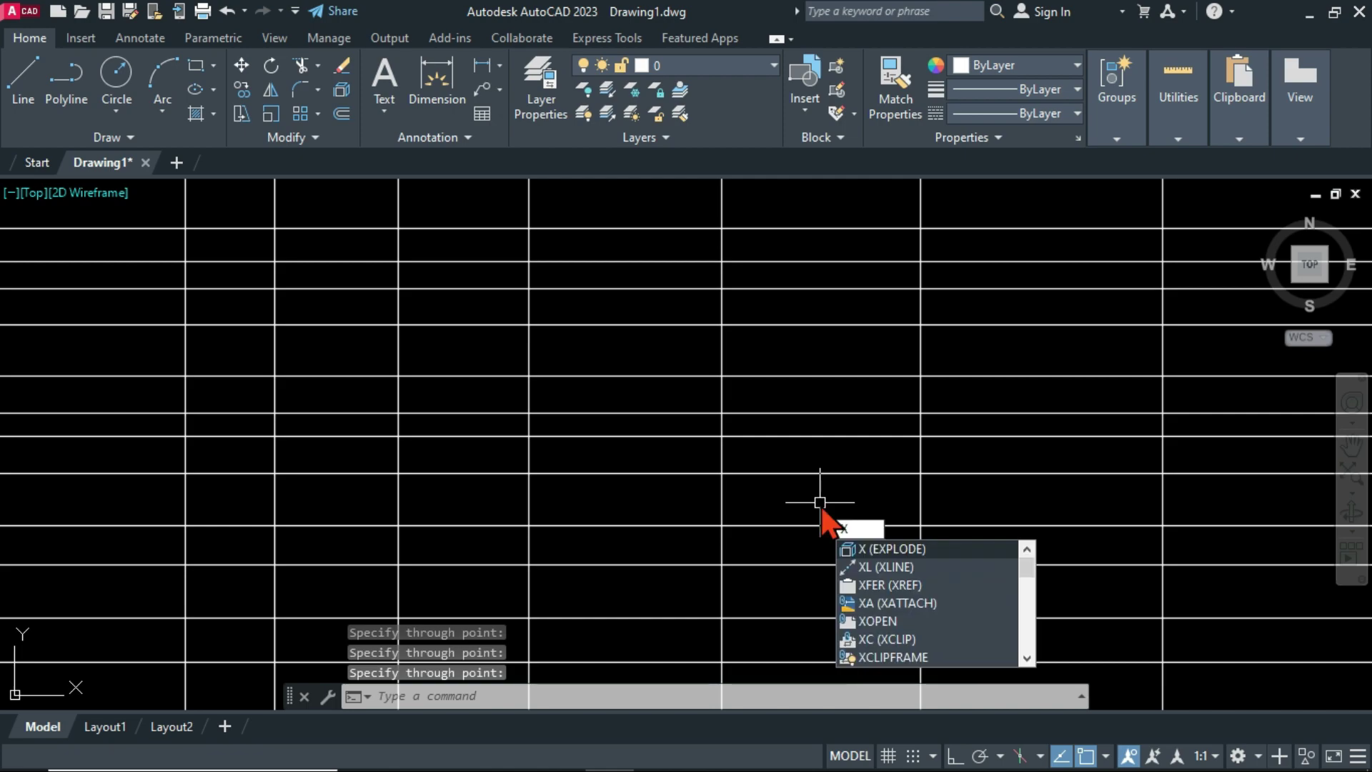
{"action": "type", "text": "l"}
{"action": "key", "text": "Return"}
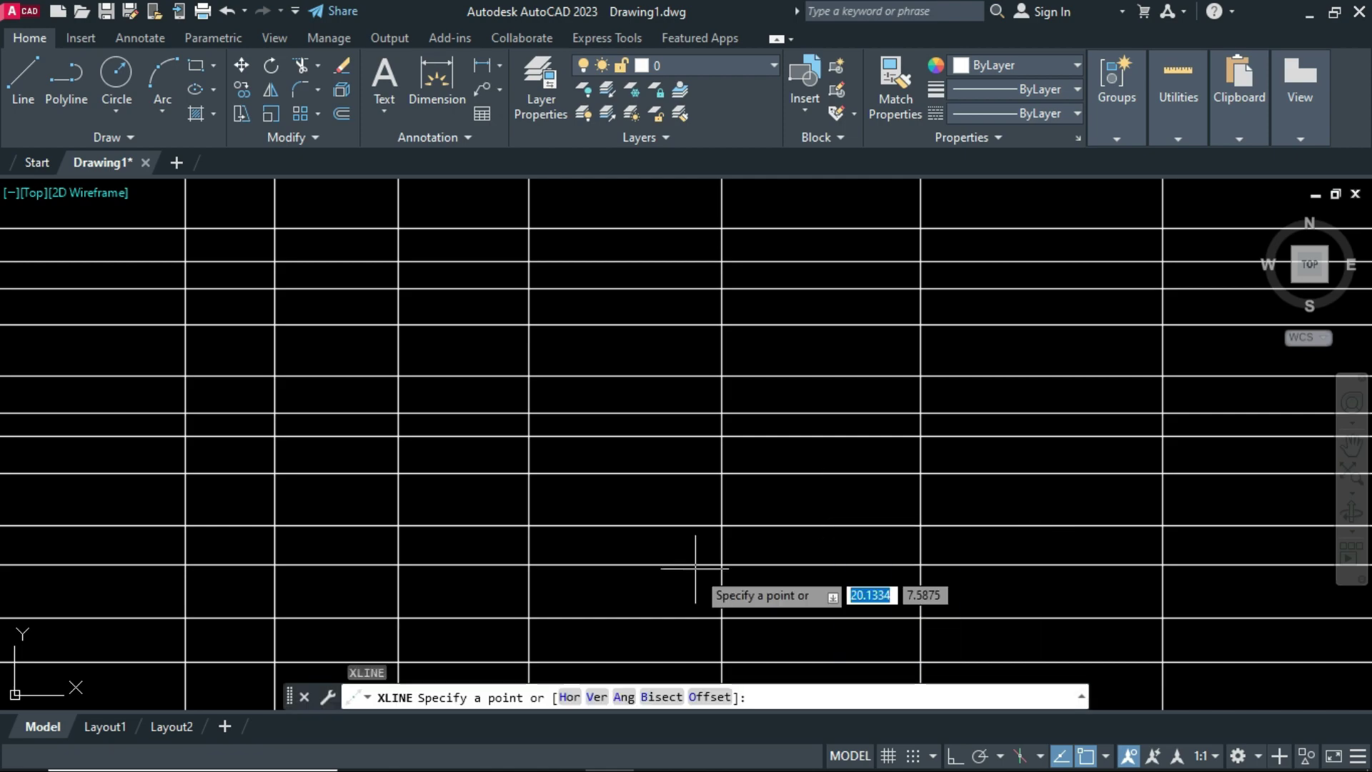
- Set the XLINE angle to 45° and place seven parallel 45° lines across the grid
{"action": "type", "text": "a"}
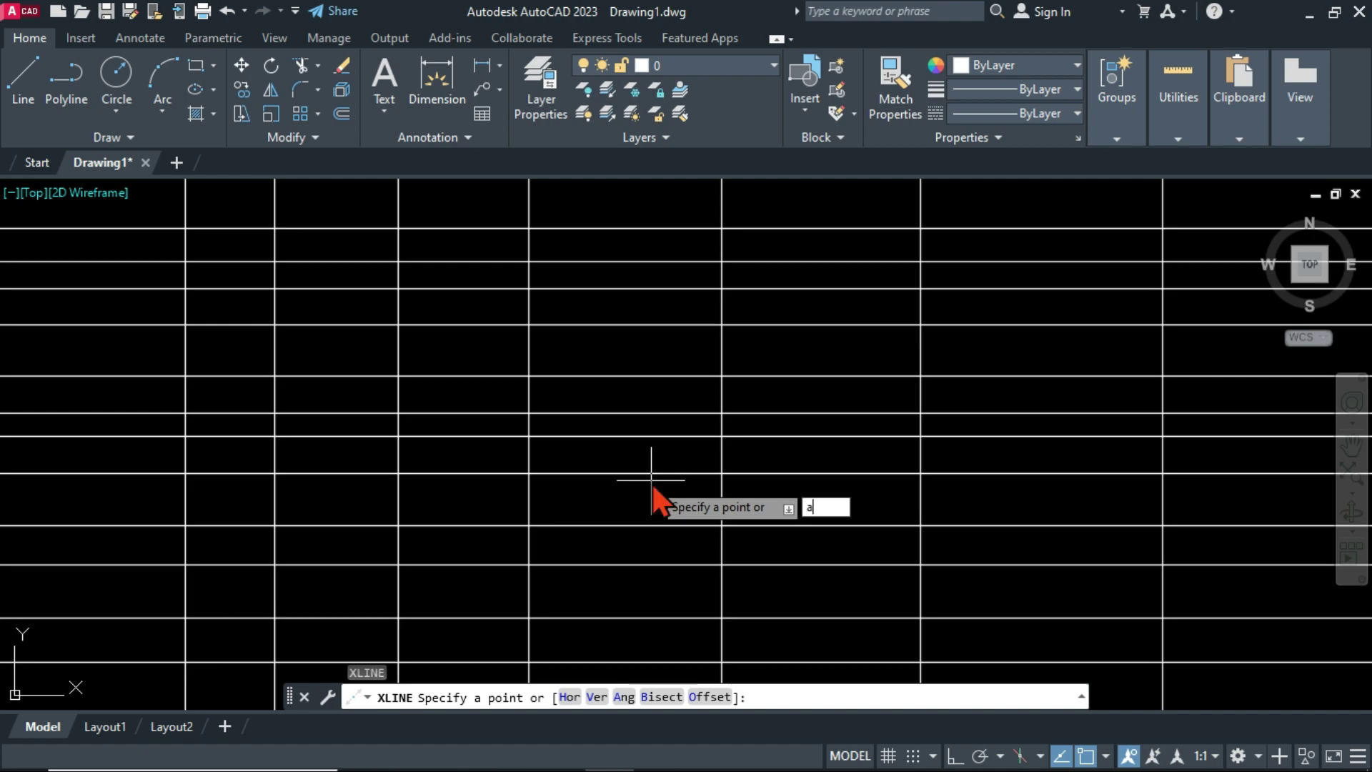
{"action": "key", "text": "Return"}
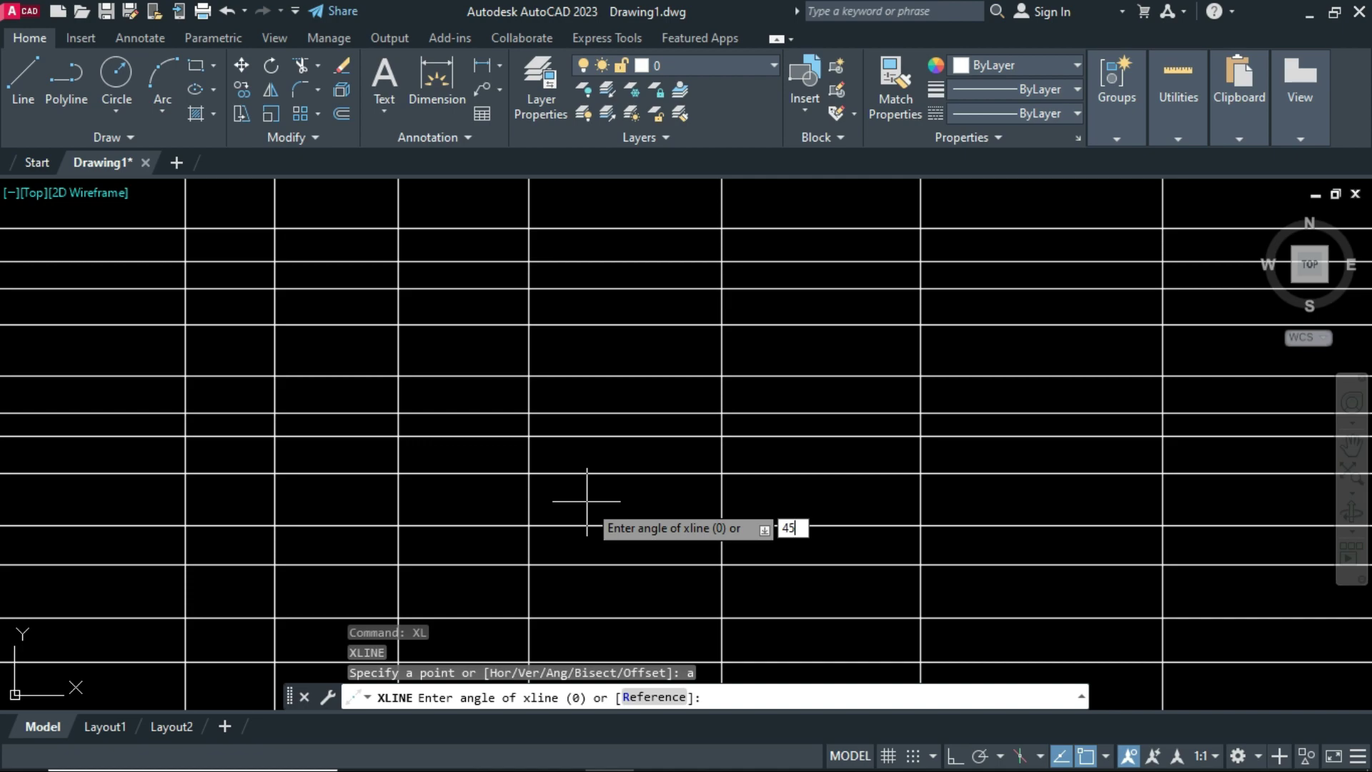
{"action": "key", "text": "Return"}
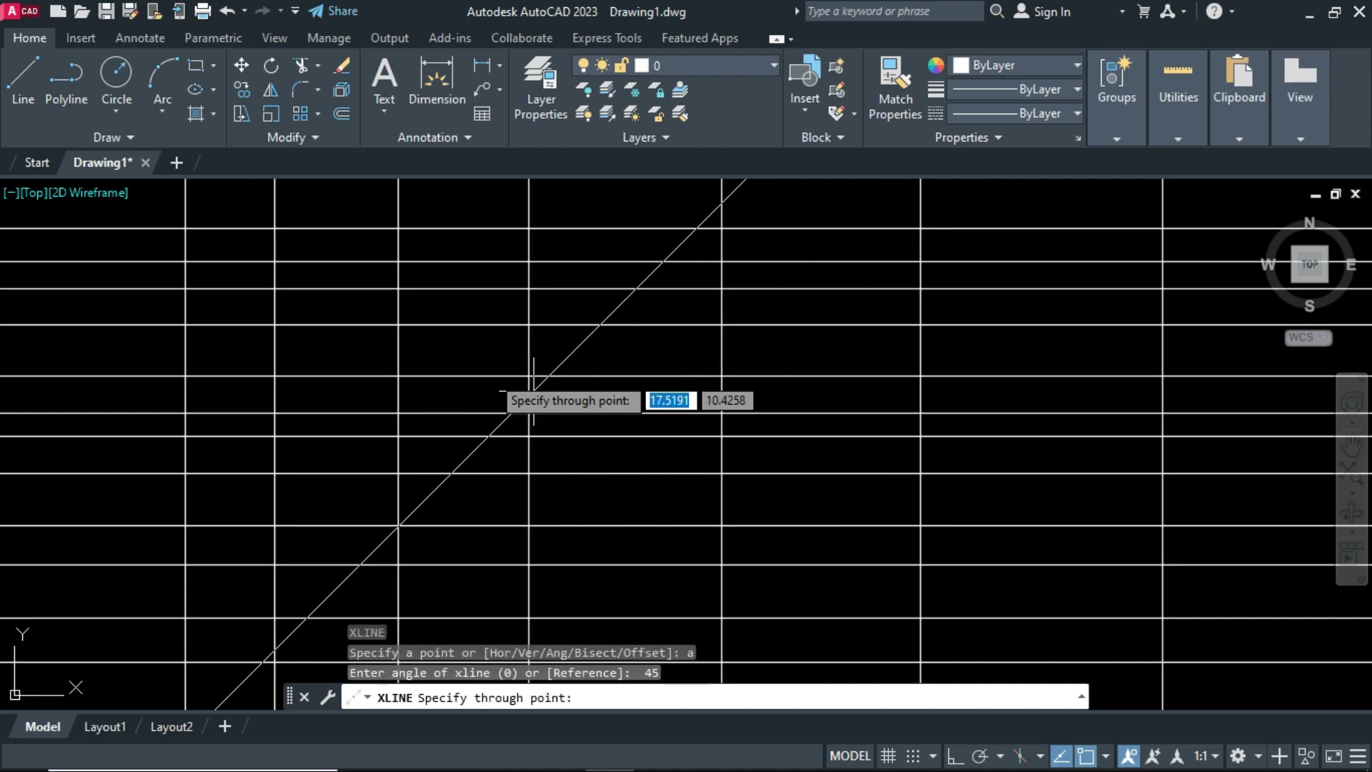
{"action": "left_click", "coordinate": [354, 286]}
{"action": "left_click", "coordinate": [444, 348]}
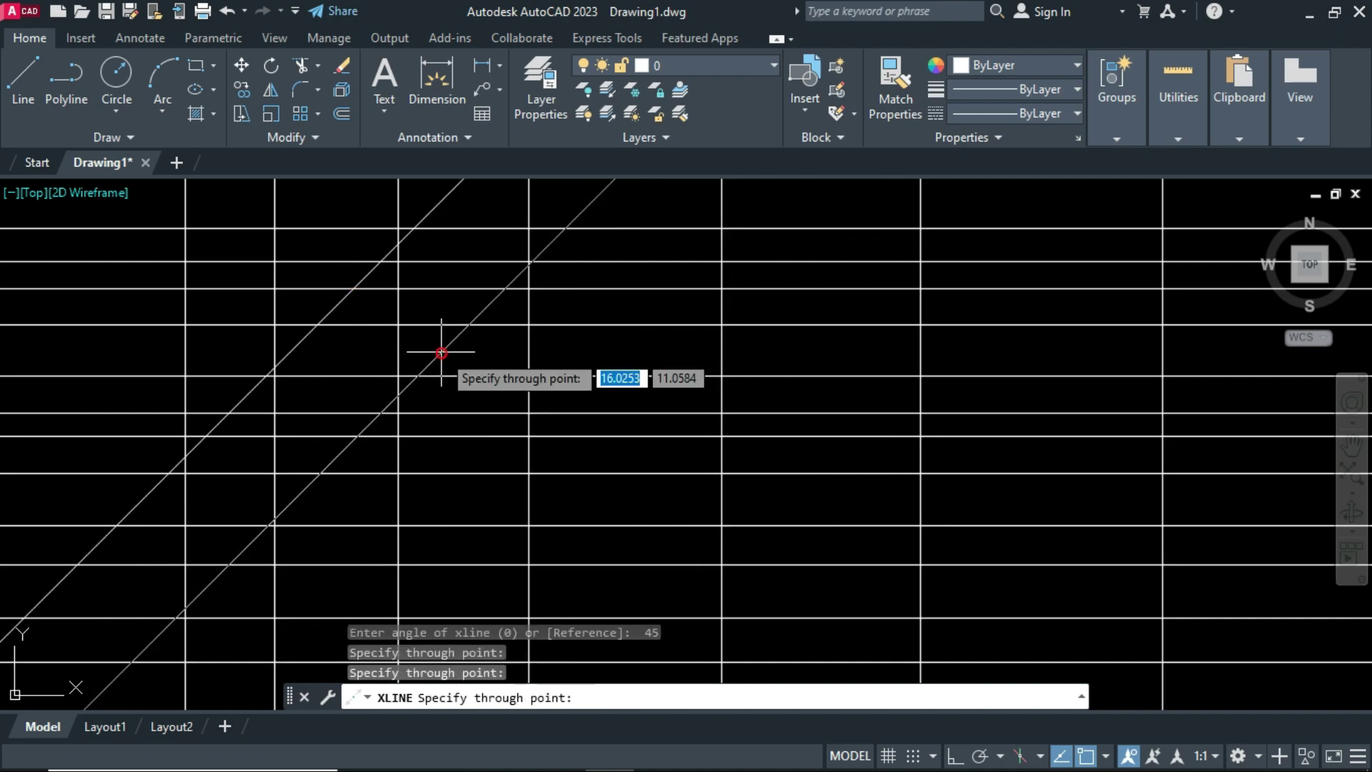
{"action": "left_click", "coordinate": [529, 399]}
{"action": "left_click", "coordinate": [605, 446]}
{"action": "left_click", "coordinate": [731, 515]}
{"action": "left_click", "coordinate": [858, 564]}
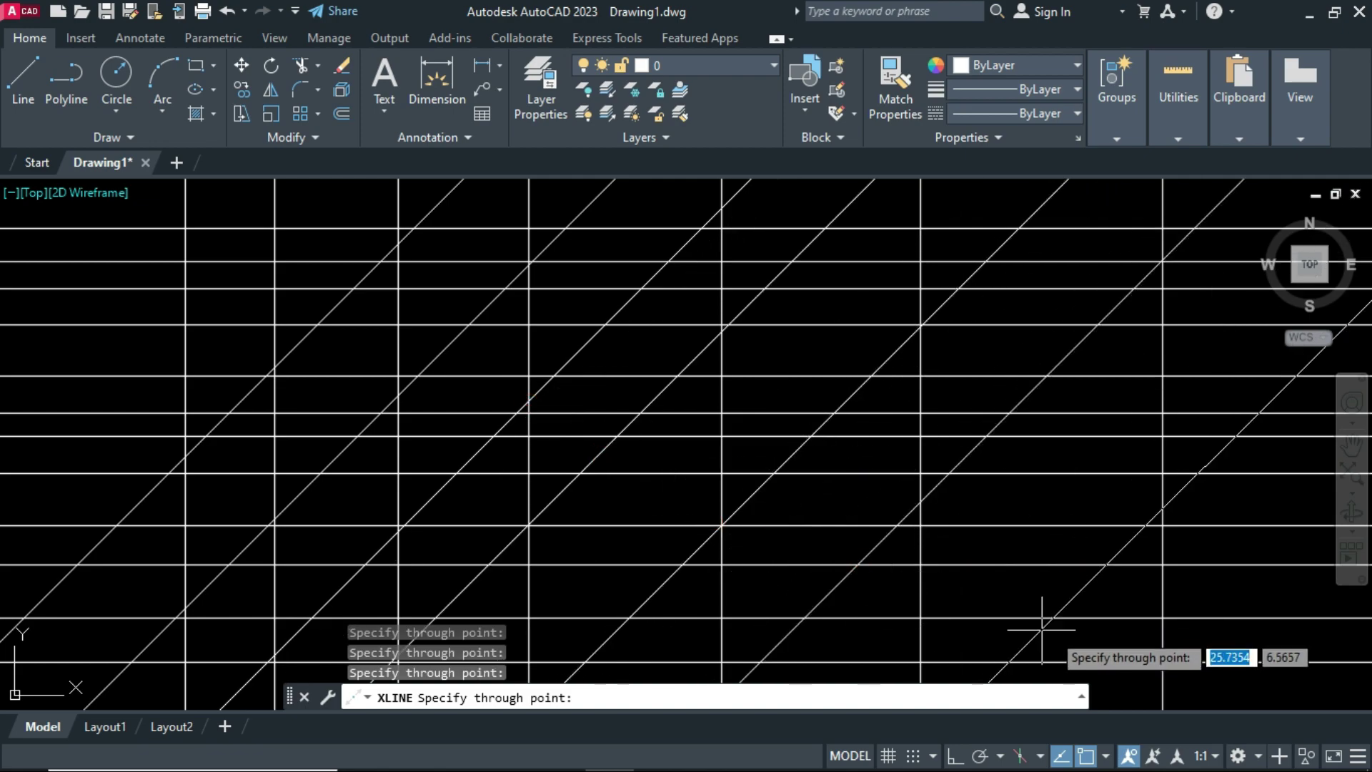
{"action": "left_click", "coordinate": [1065, 633]}
- End XLINE and delete all 26 construction lines
{"action": "key", "text": "Escape"}
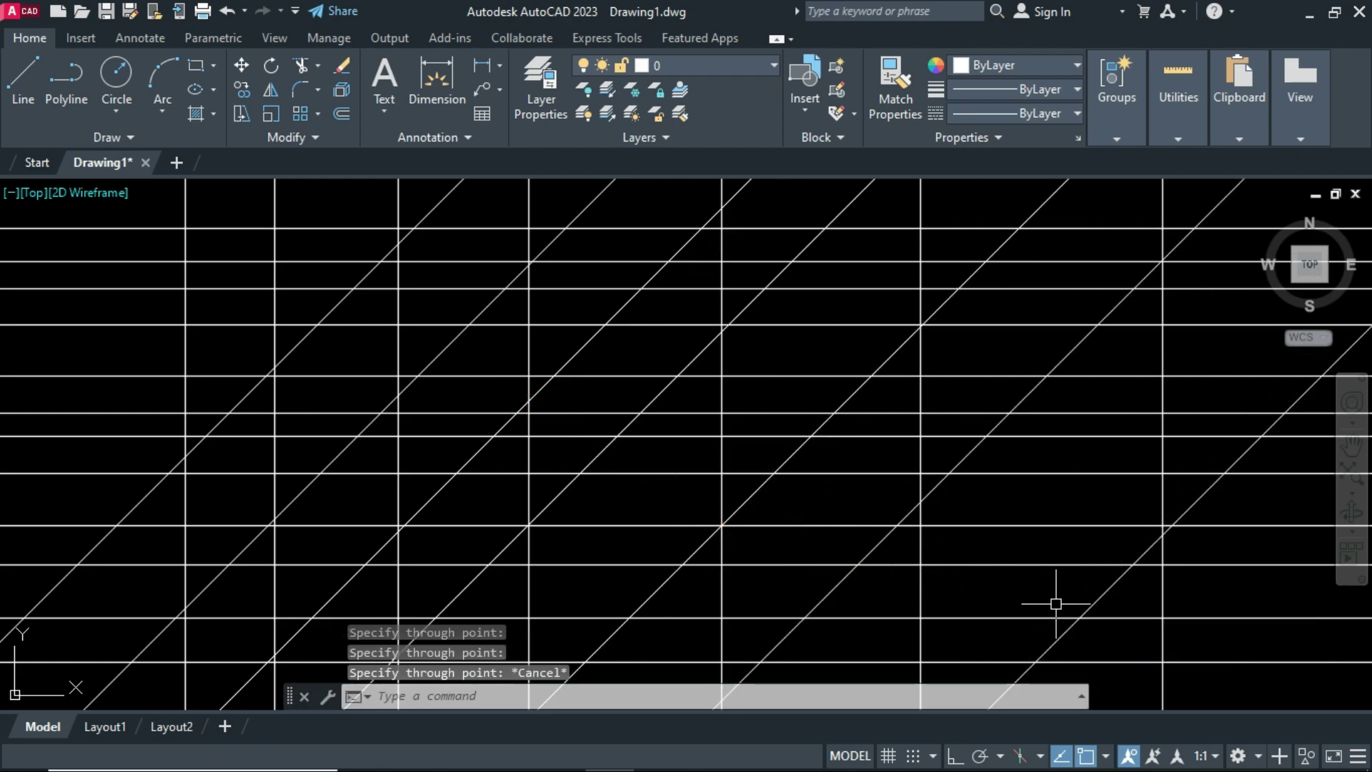
{"action": "key", "text": "ctrl+a"}
{"action": "key", "text": "Delete"}
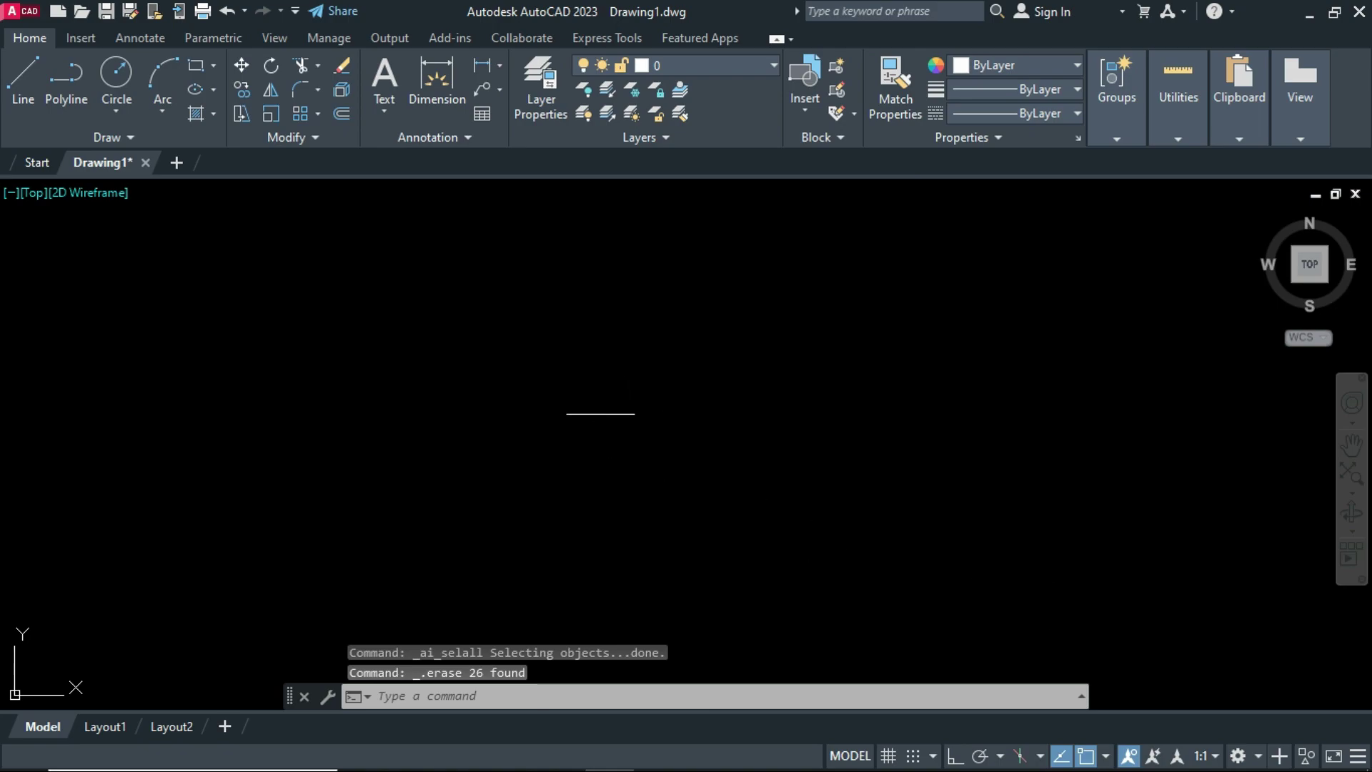
- Draw a horizontal LINE, then an inclined line rising up-right from its left end
{"action": "type", "text": "l"}
{"action": "key", "text": "Return"}
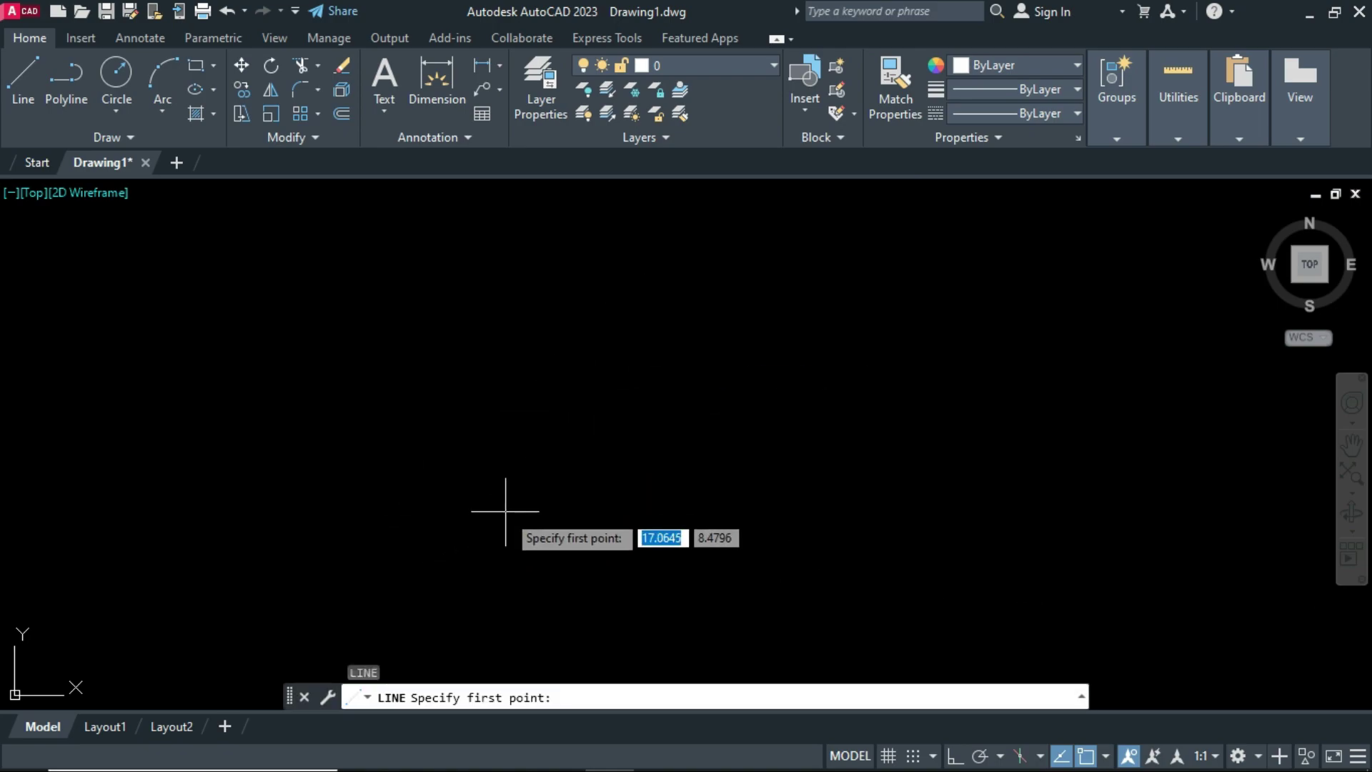
{"action": "left_click", "coordinate": [506, 511]}
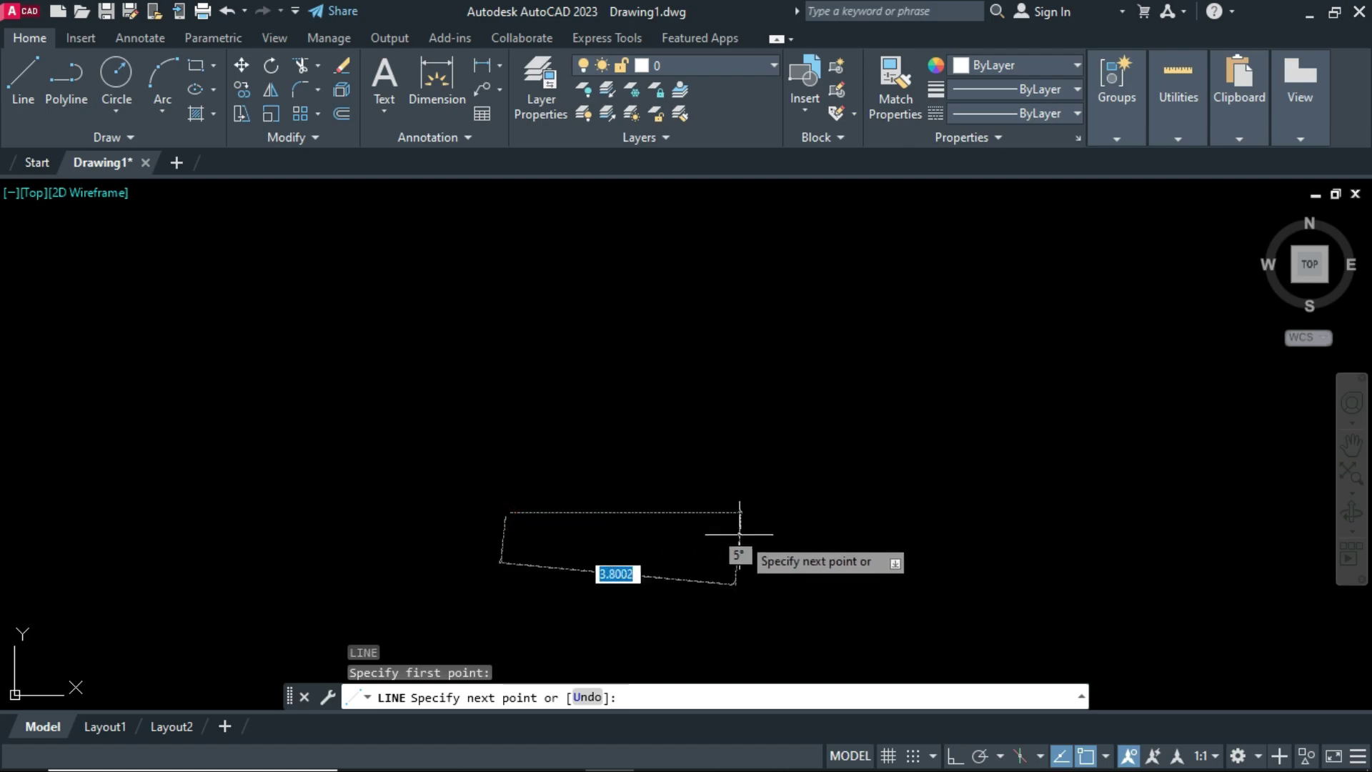
{"action": "left_click", "coordinate": [840, 512]}
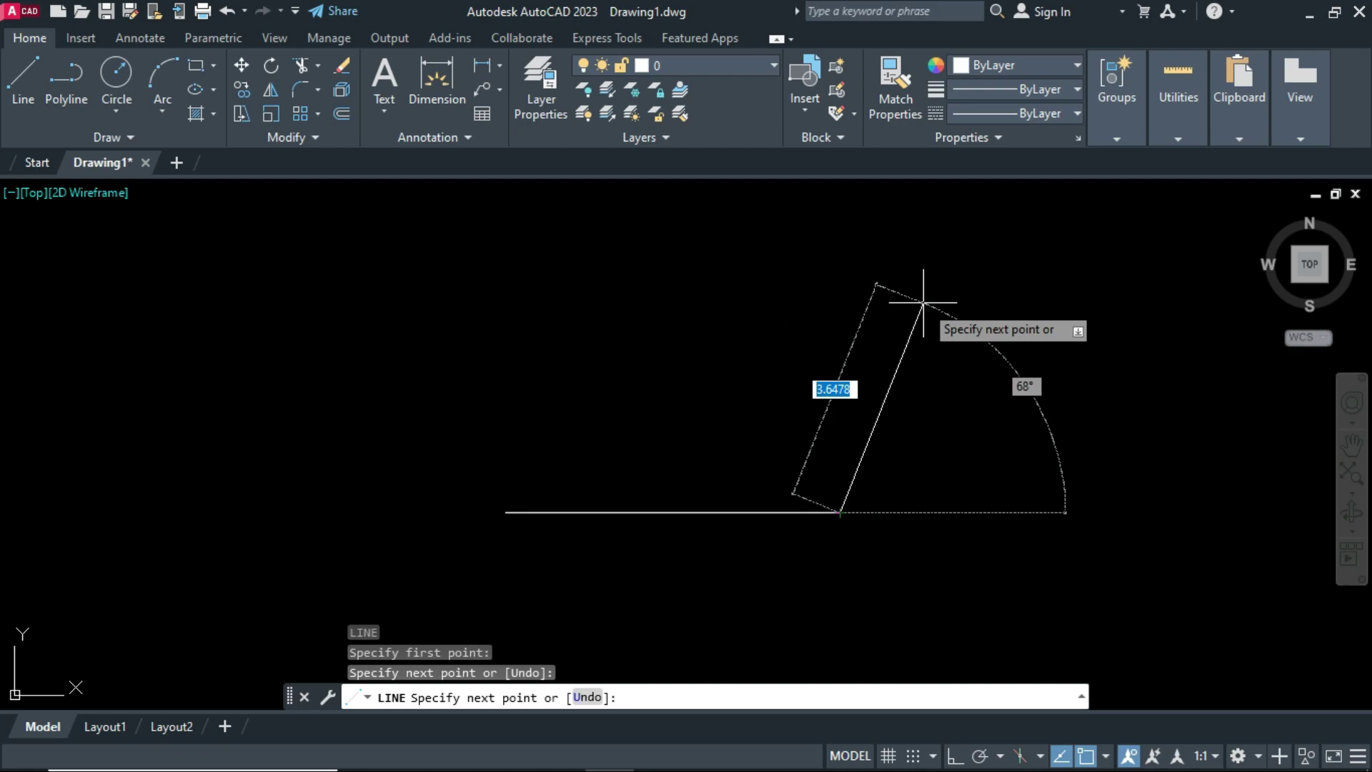
{"action": "key", "text": "Escape"}
{"action": "key", "text": "Return"}
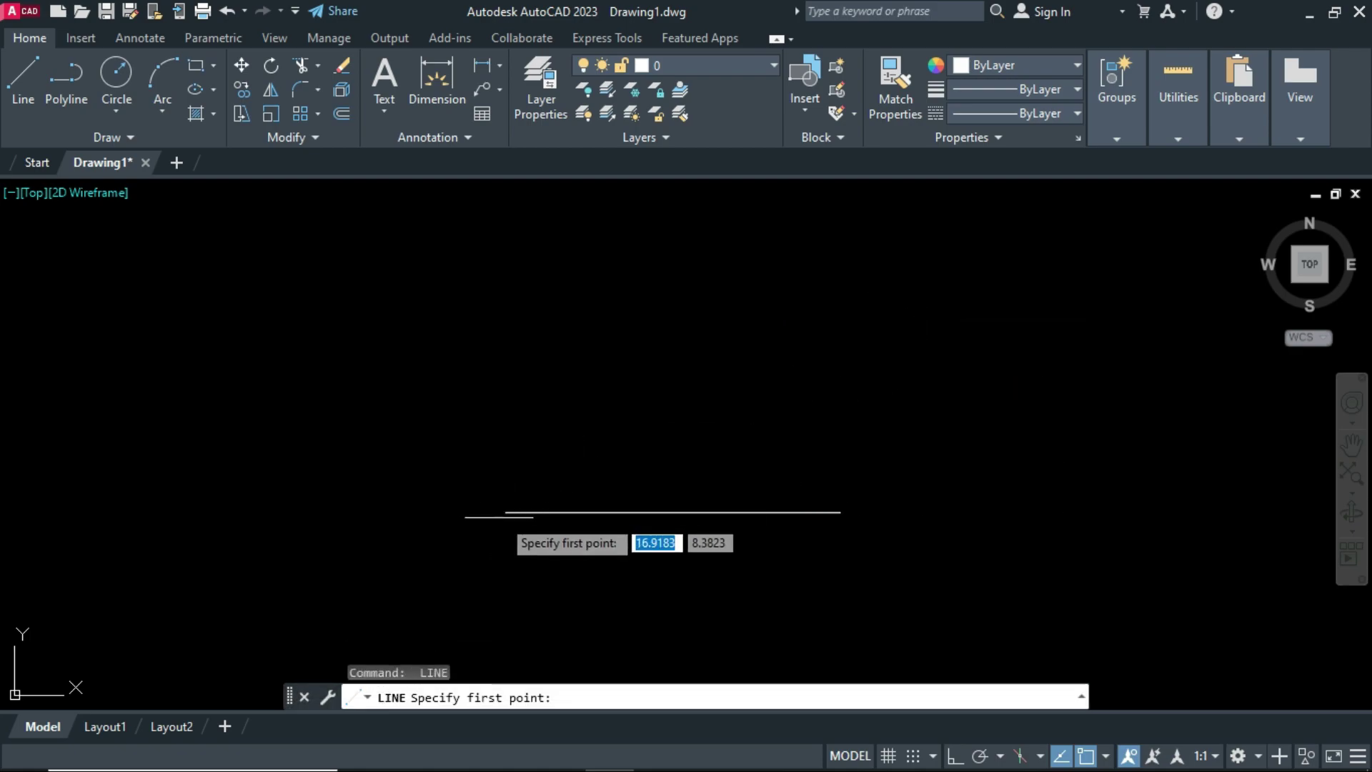
{"action": "left_click", "coordinate": [506, 512]}
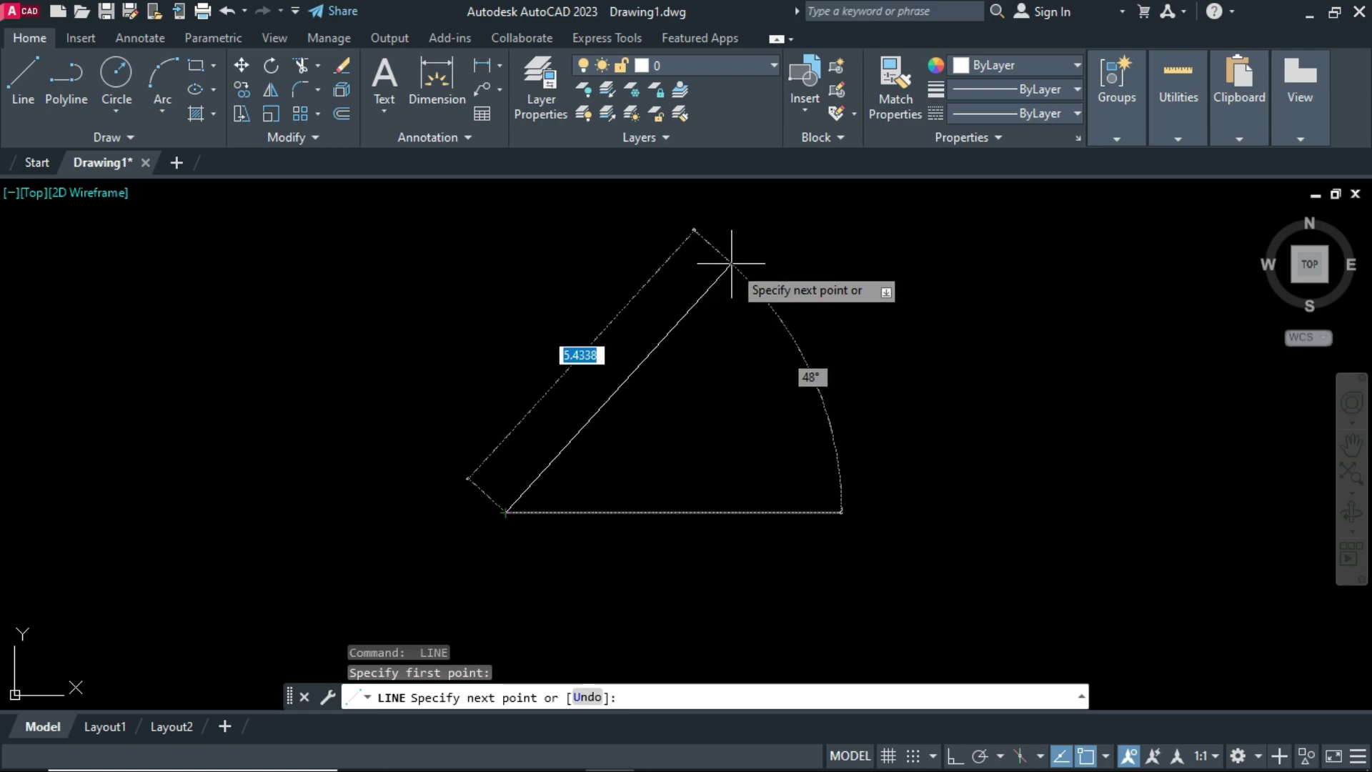
{"action": "left_click", "coordinate": [731, 263]}
{"action": "key", "text": "Escape"}
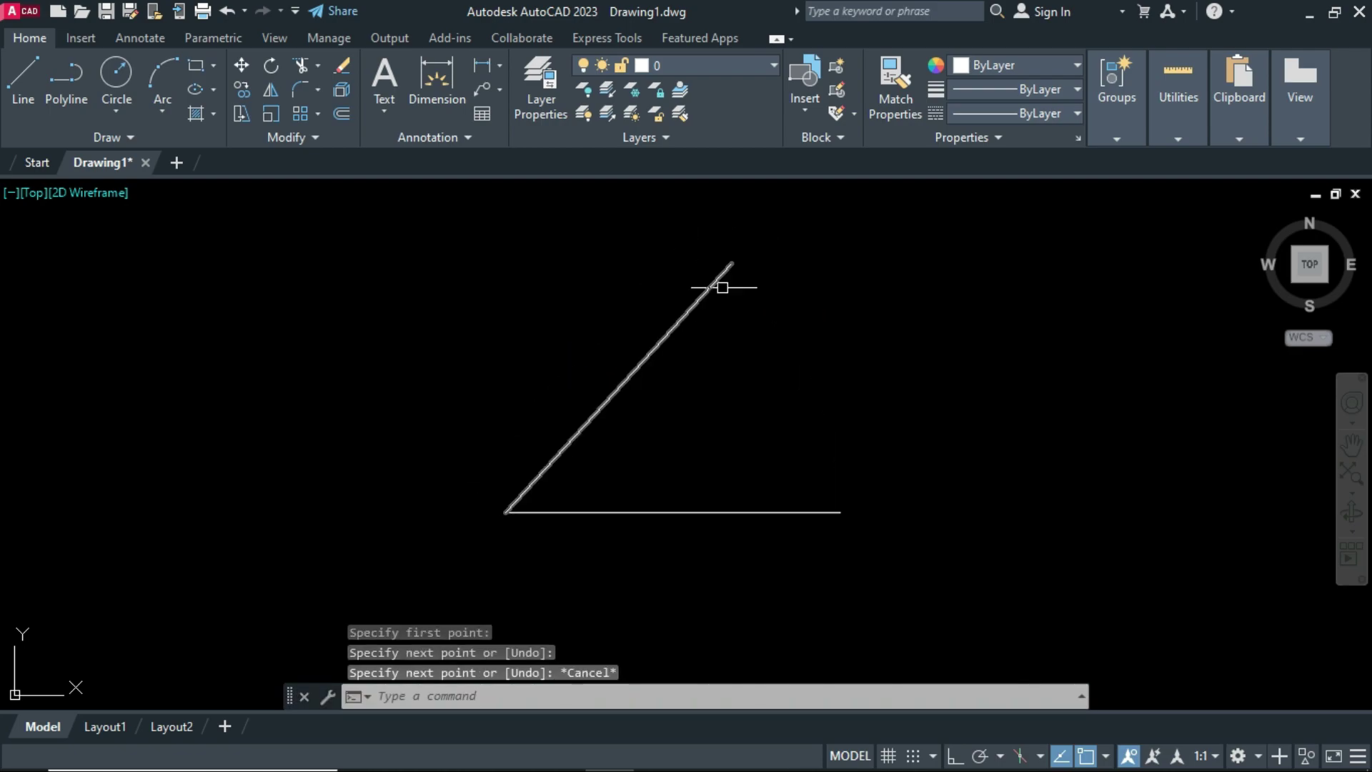
- Set up XLINE with Ang > Reference to the diagonal line at 0° relative angle
{"action": "type", "text": "x"}
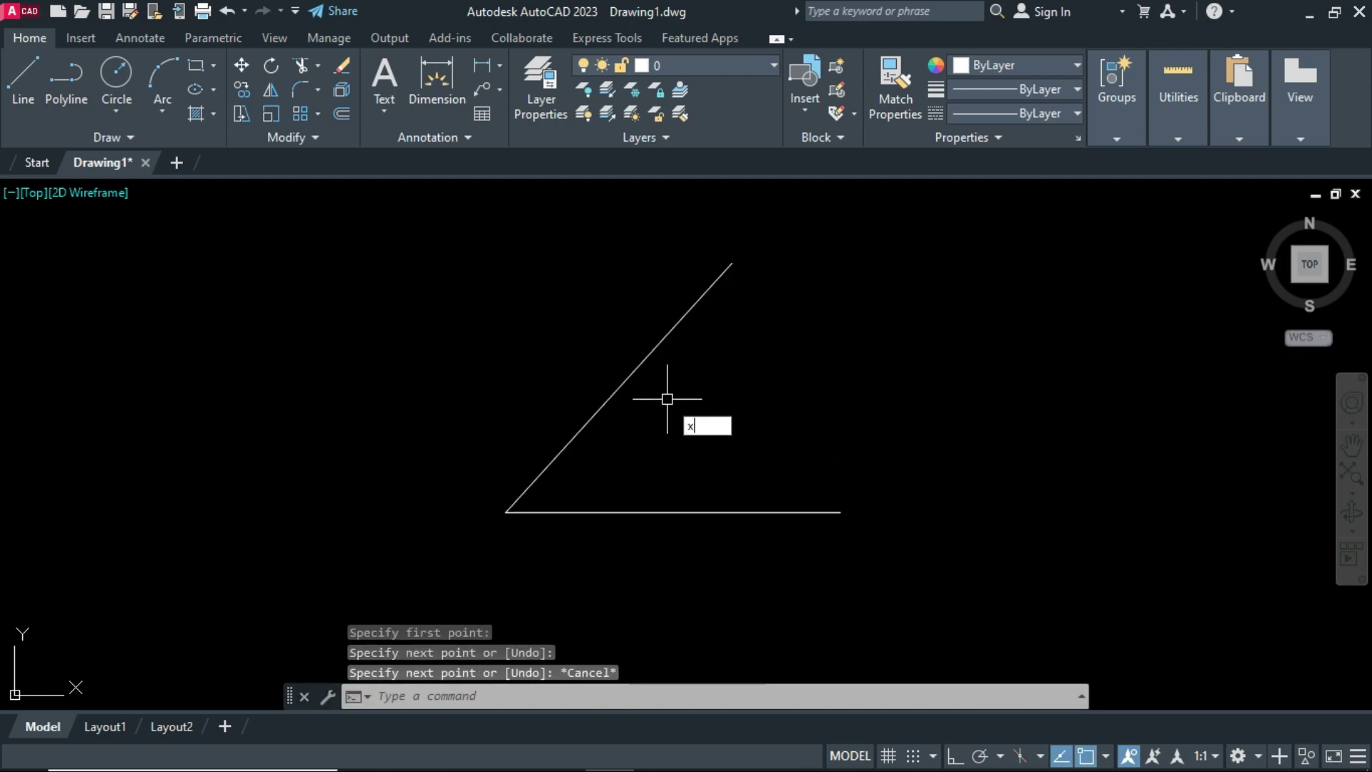
{"action": "type", "text": "l"}
{"action": "key", "text": "Return"}
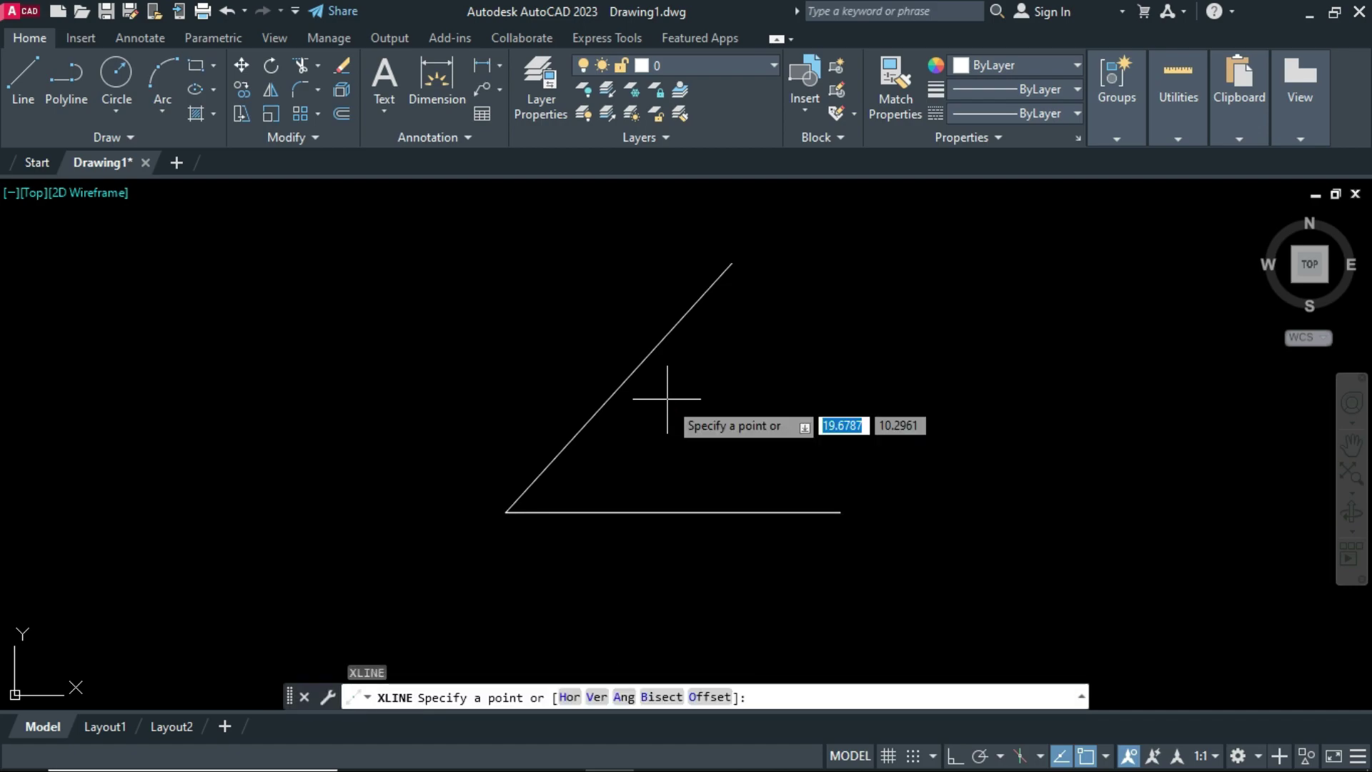
{"action": "type", "text": "a"}
{"action": "key", "text": "Return"}
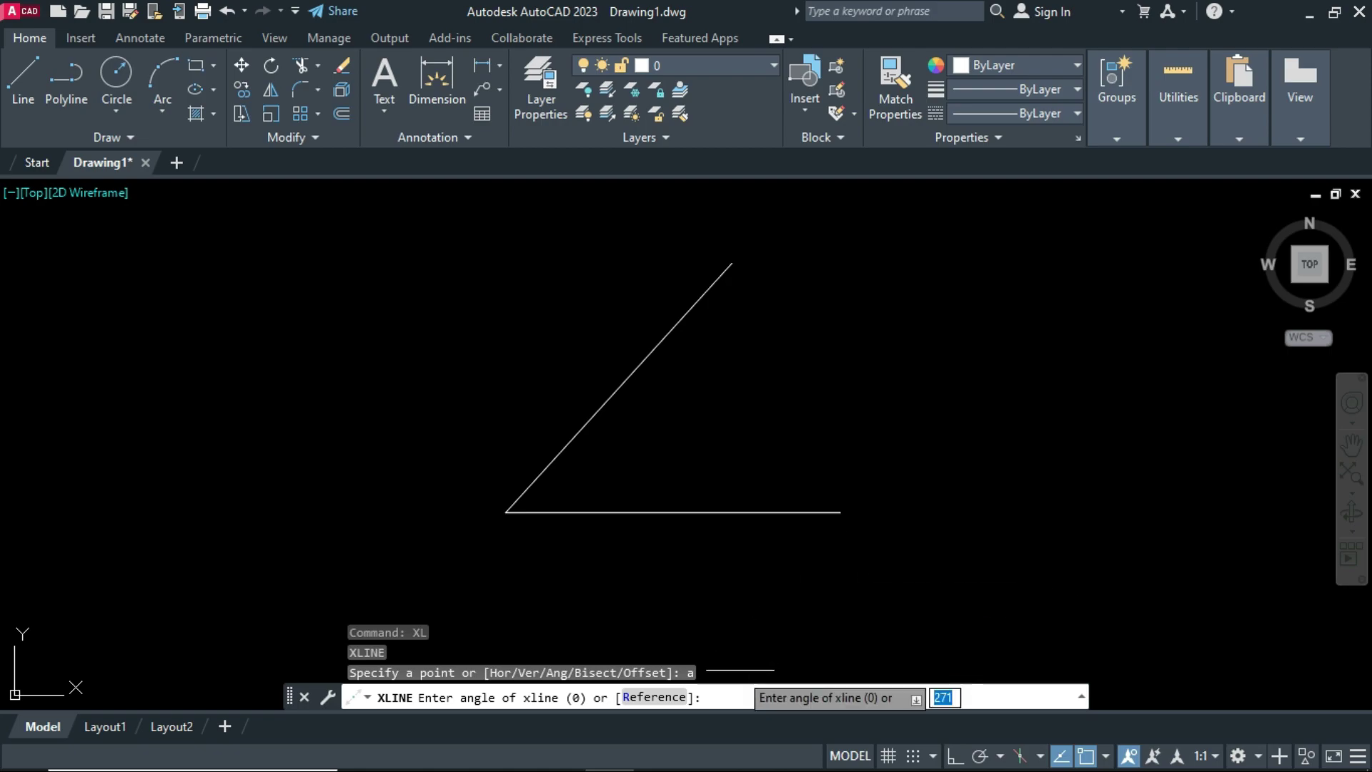
{"action": "left_click", "coordinate": [654, 697]}
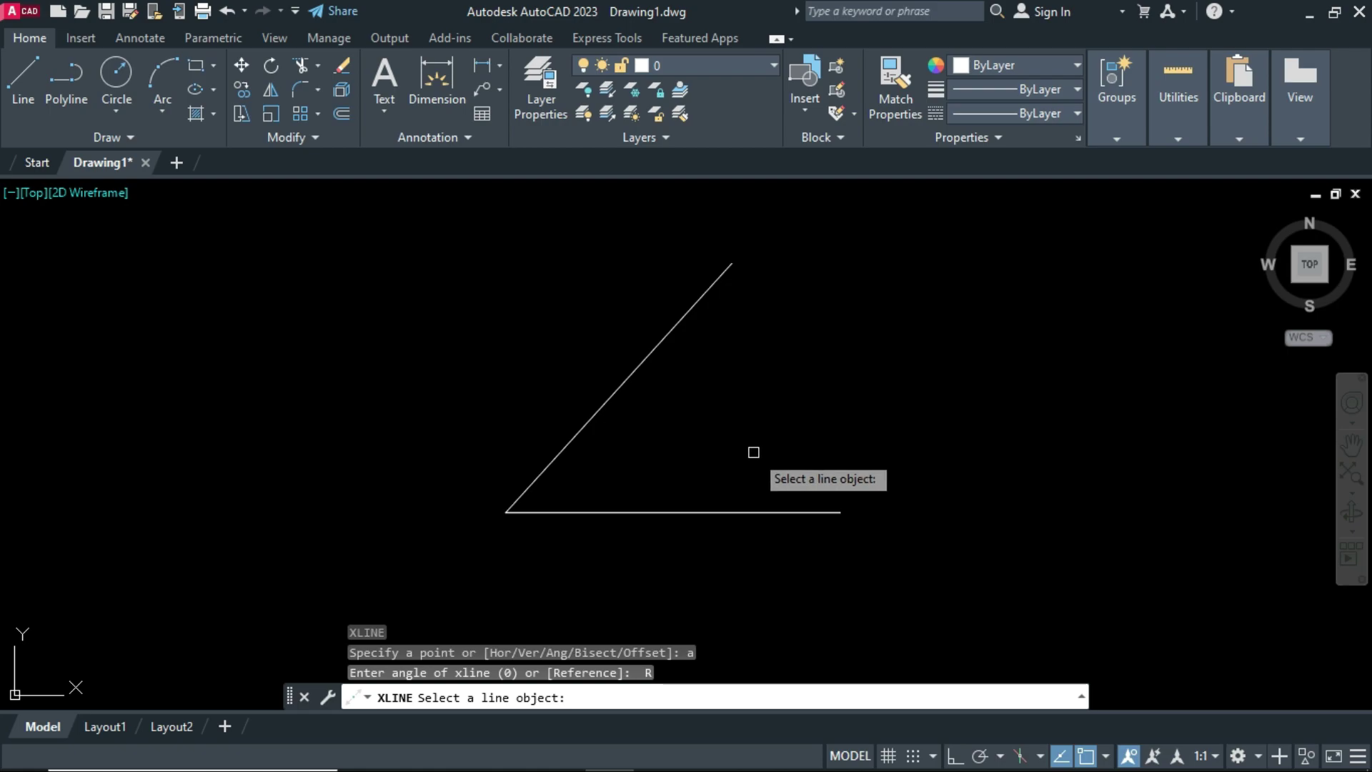
{"action": "left_click", "coordinate": [655, 353]}
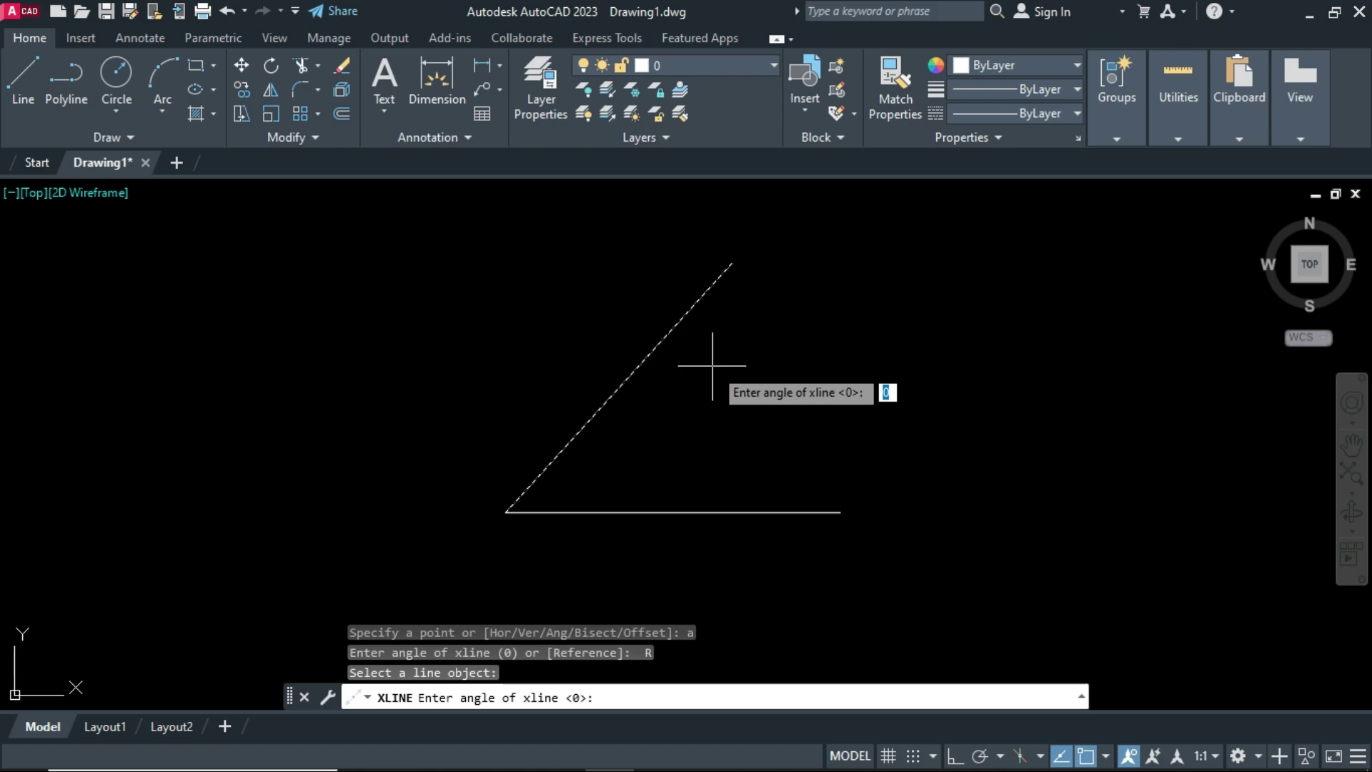
{"action": "key", "text": "Return"}
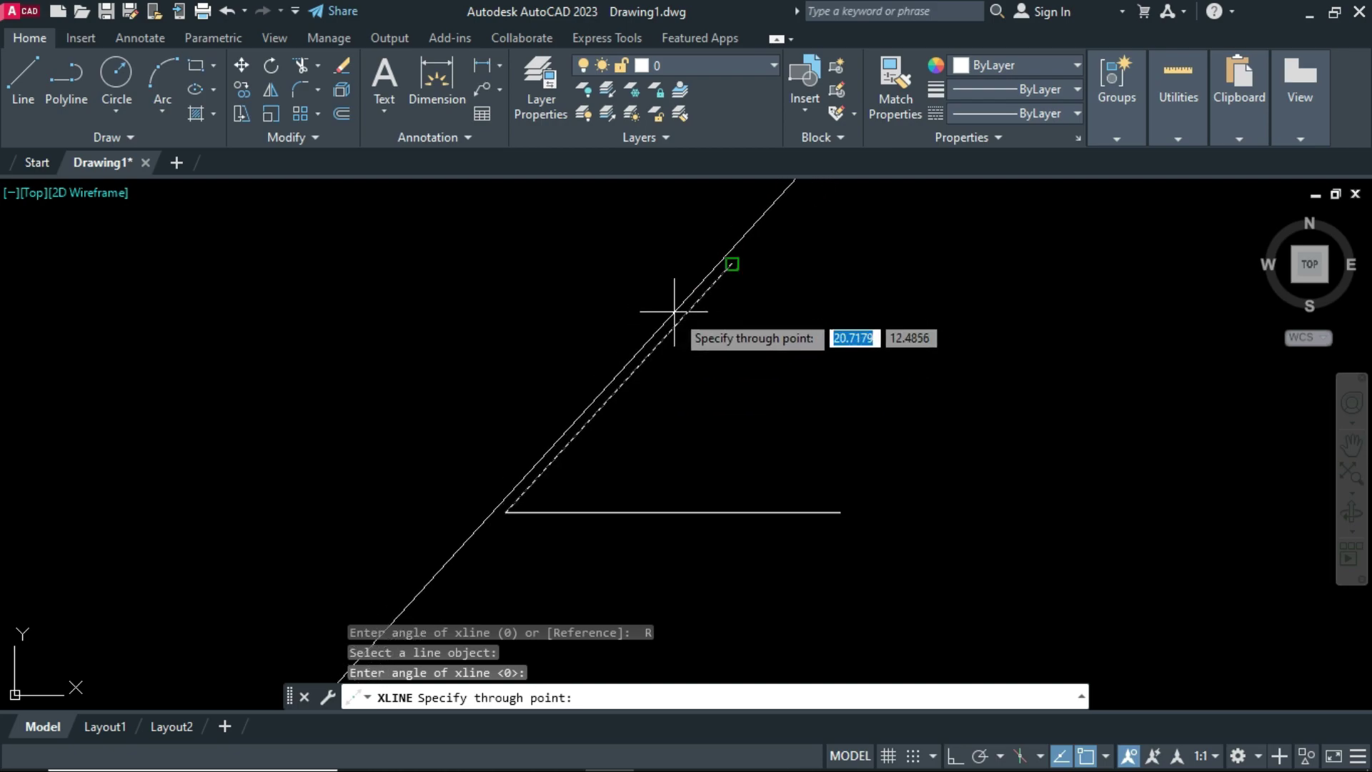
- Place five construction lines parallel to the diagonal at different points
{"action": "left_click", "coordinate": [522, 268]}
{"action": "left_click", "coordinate": [568, 300]}
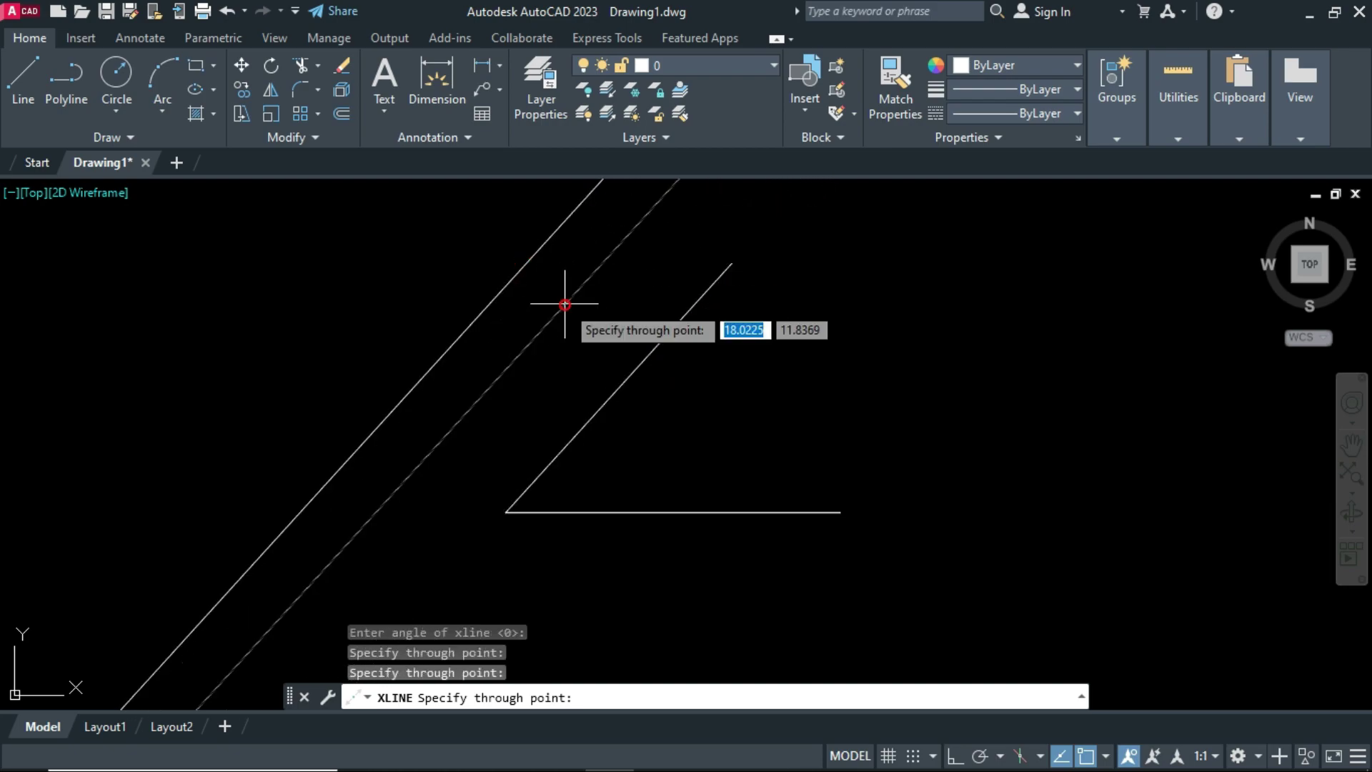
{"action": "left_click", "coordinate": [646, 388]}
{"action": "left_click", "coordinate": [711, 435]}
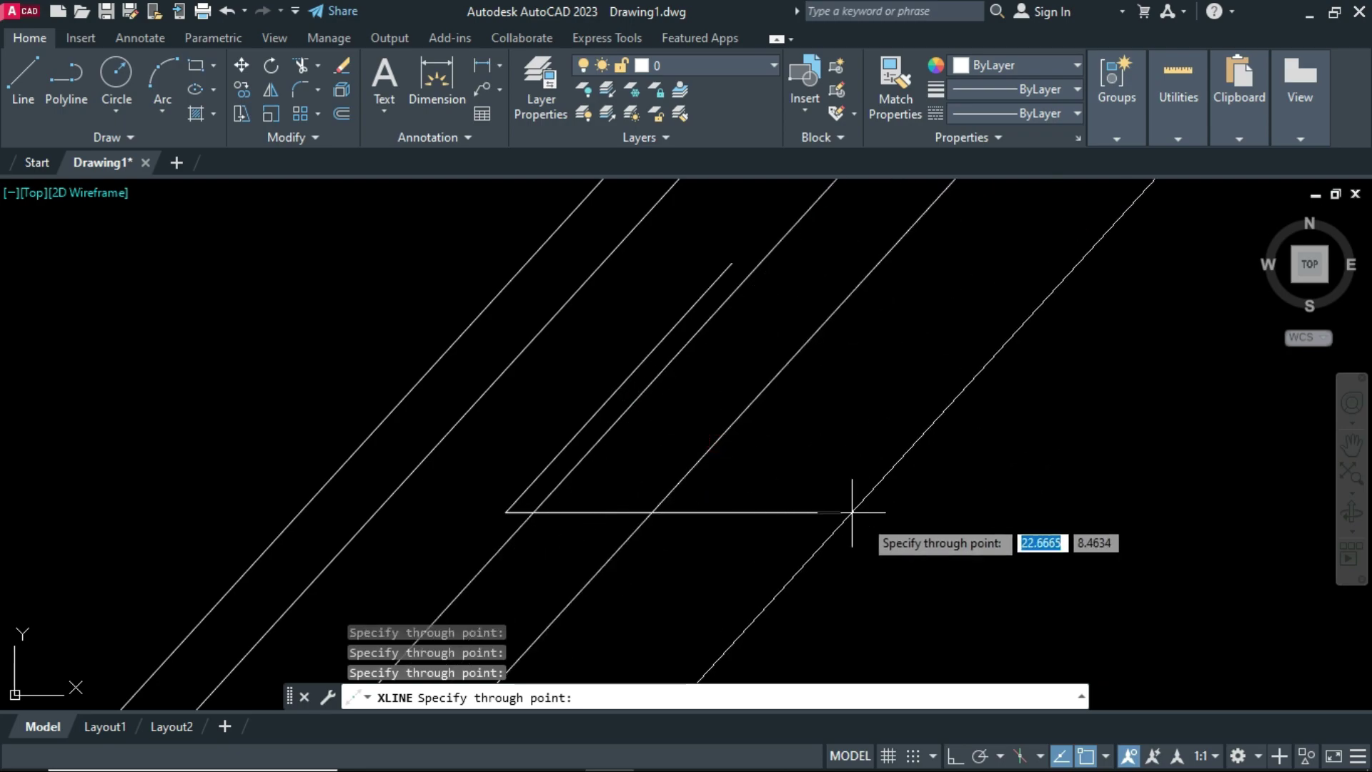
{"action": "left_click", "coordinate": [861, 513]}
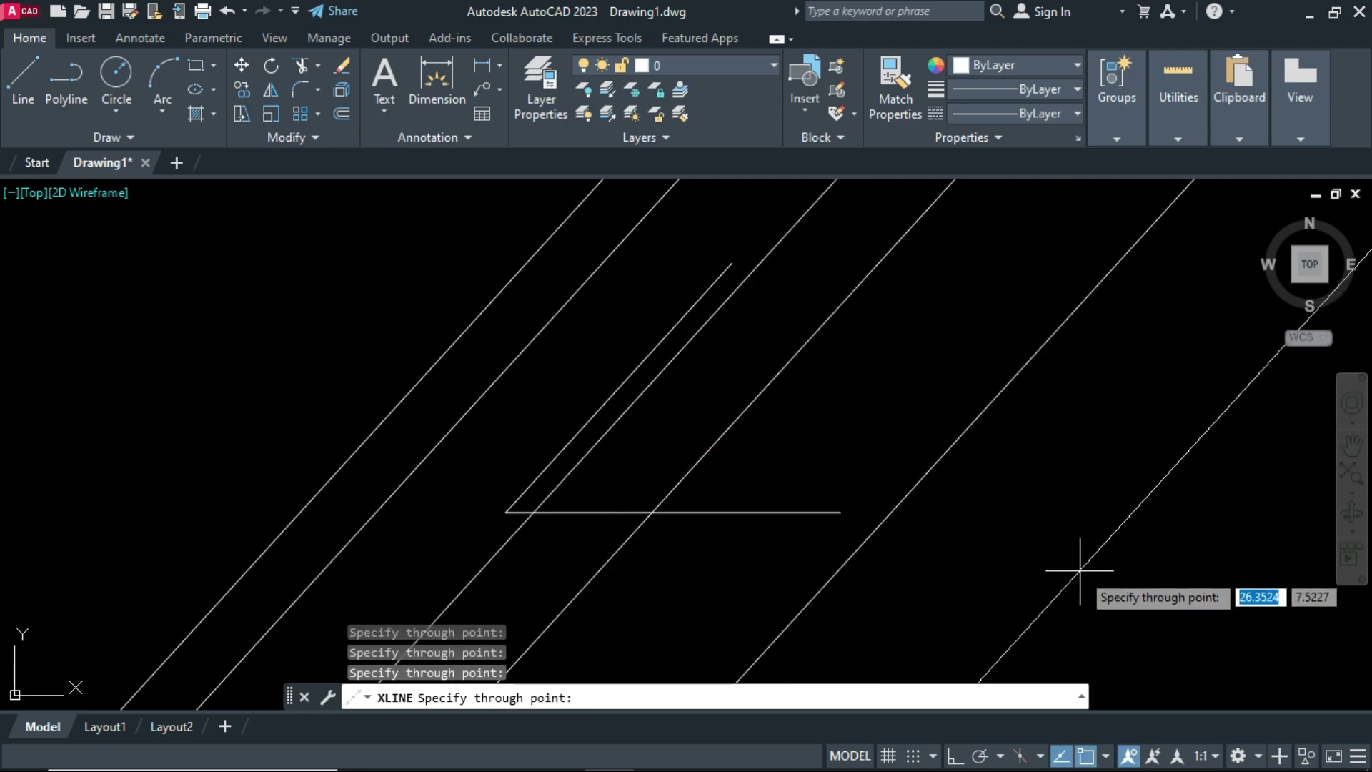
- End XLINE and delete everything in the drawing
{"action": "key", "text": "Escape"}
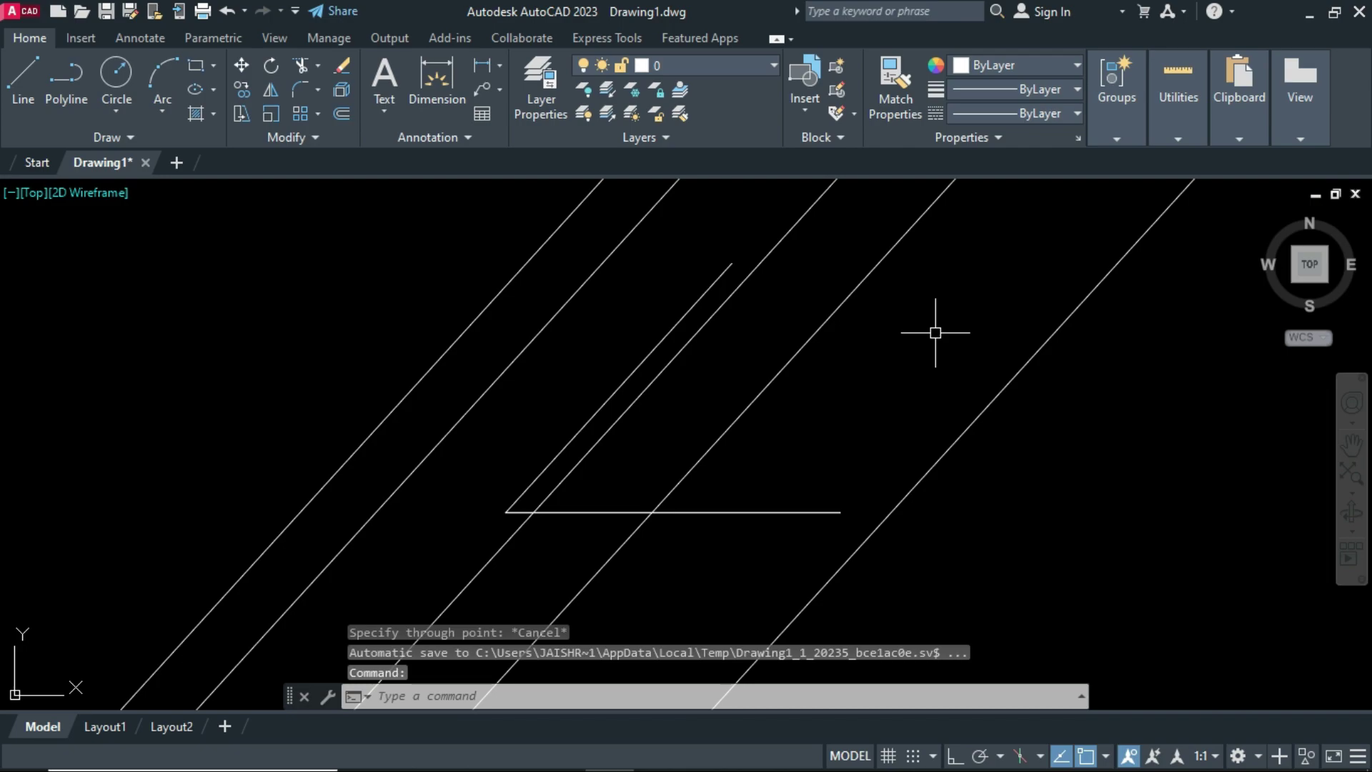
{"action": "key", "text": "ctrl+a"}
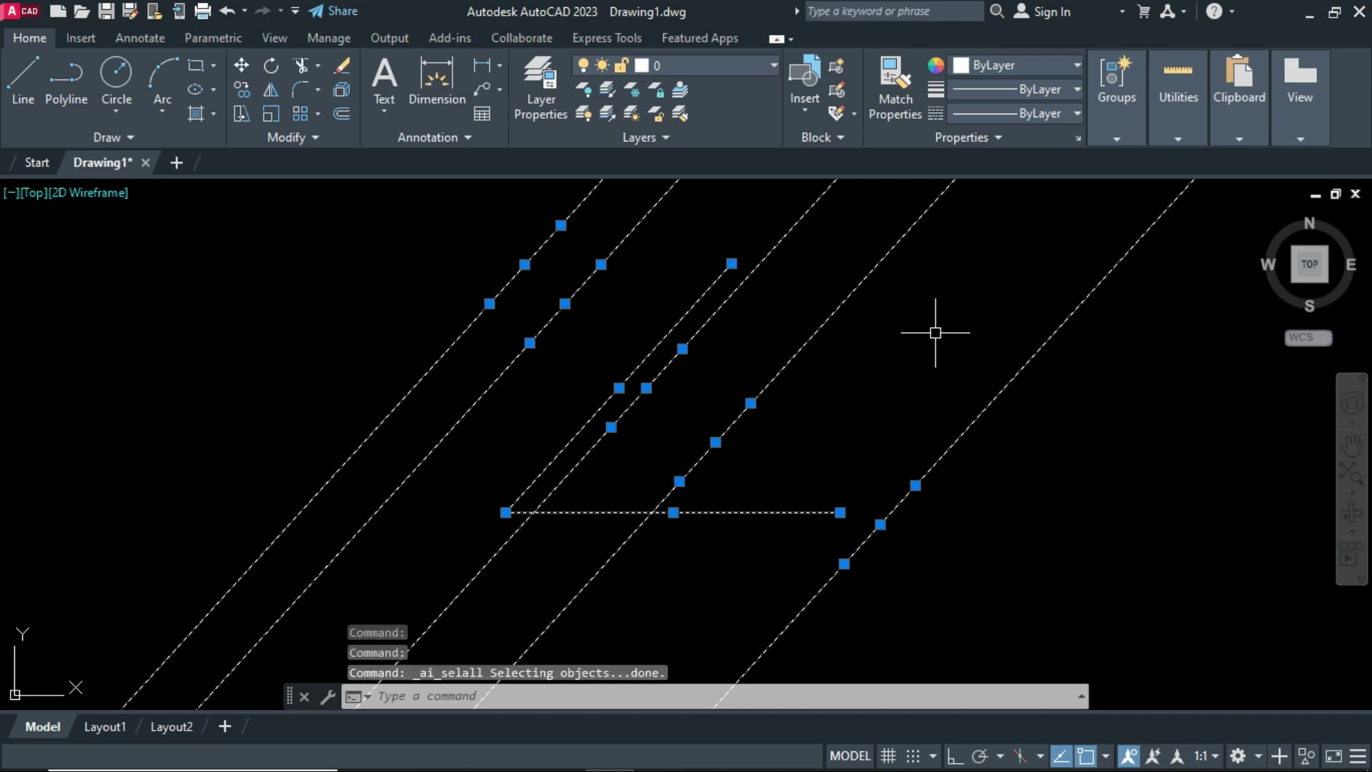
{"action": "key", "text": "Delete"}
- Draw a new LINE sloping down to the right
{"action": "type", "text": "l"}
{"action": "key", "text": "Return"}
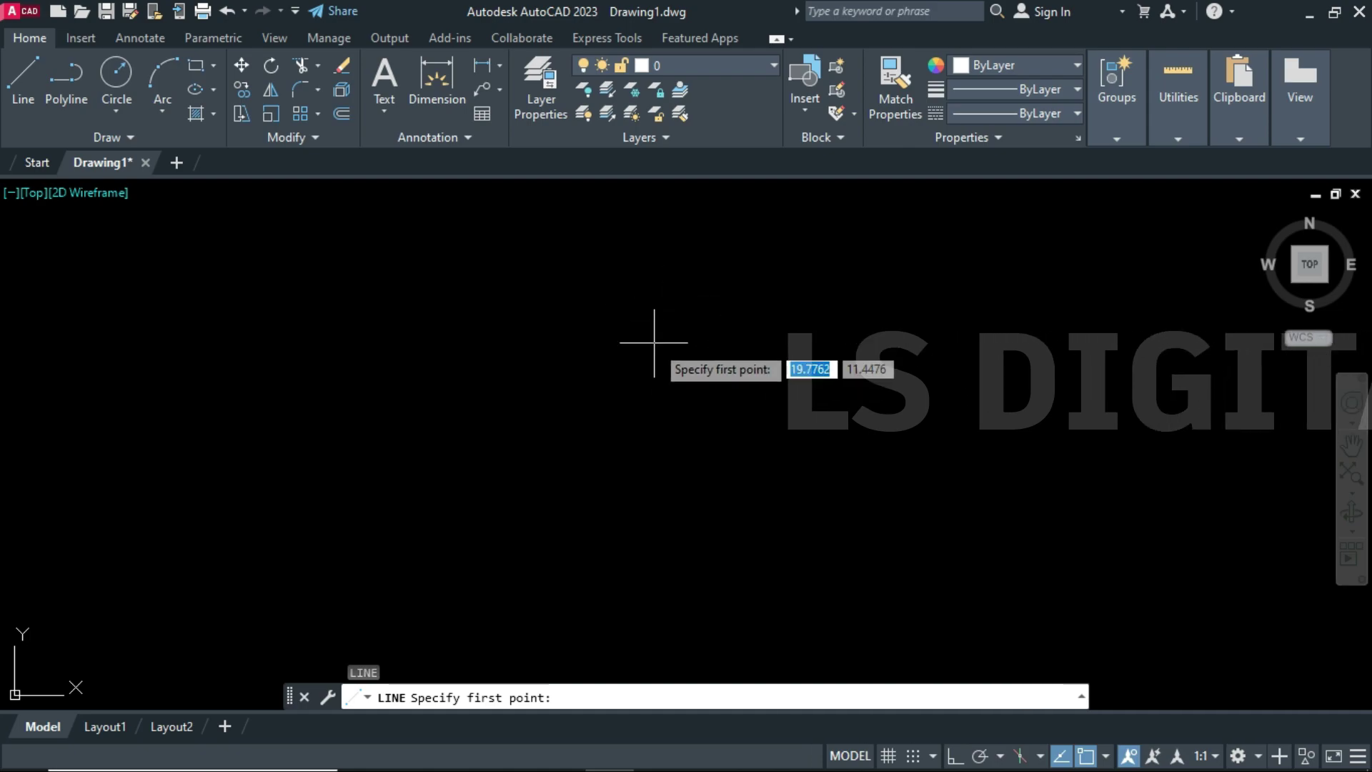
{"action": "left_click", "coordinate": [444, 350]}
{"action": "left_click", "coordinate": [680, 575]}
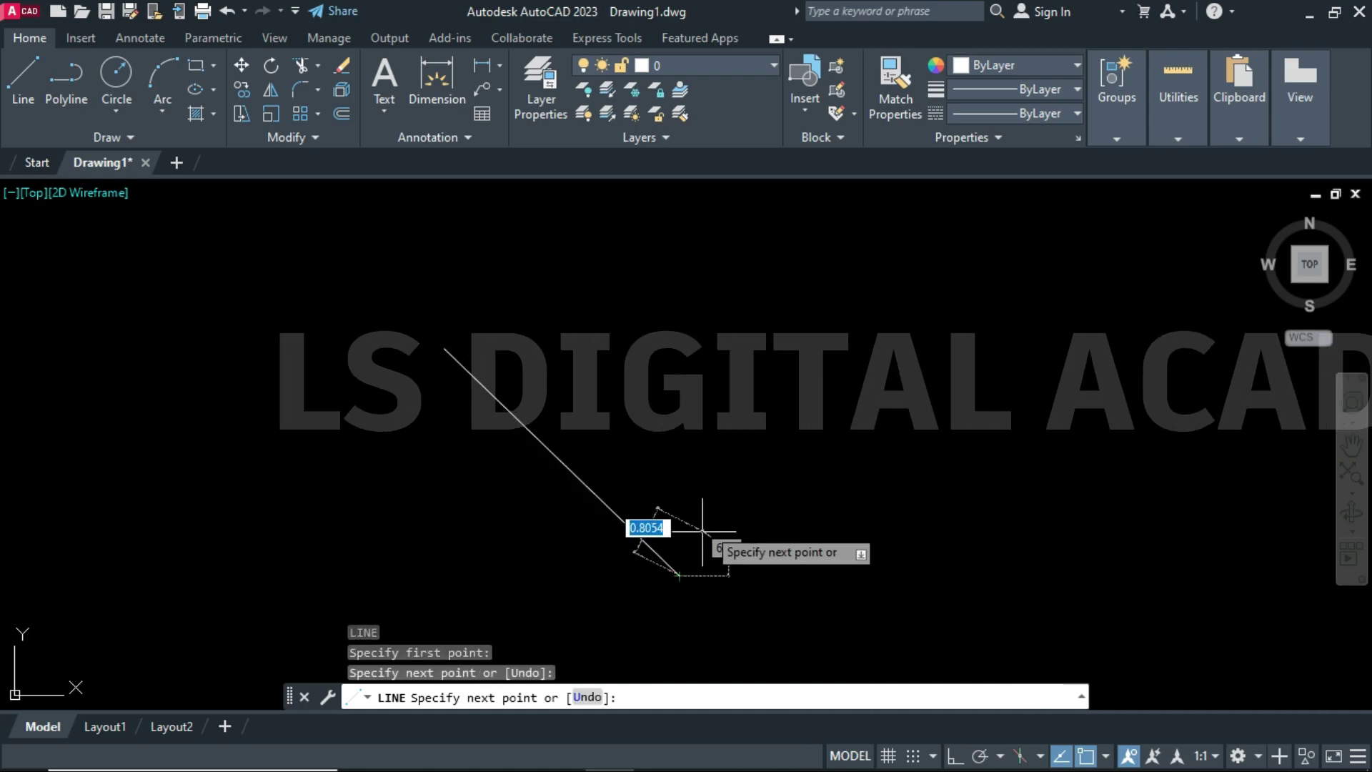
{"action": "key", "text": "Escape"}
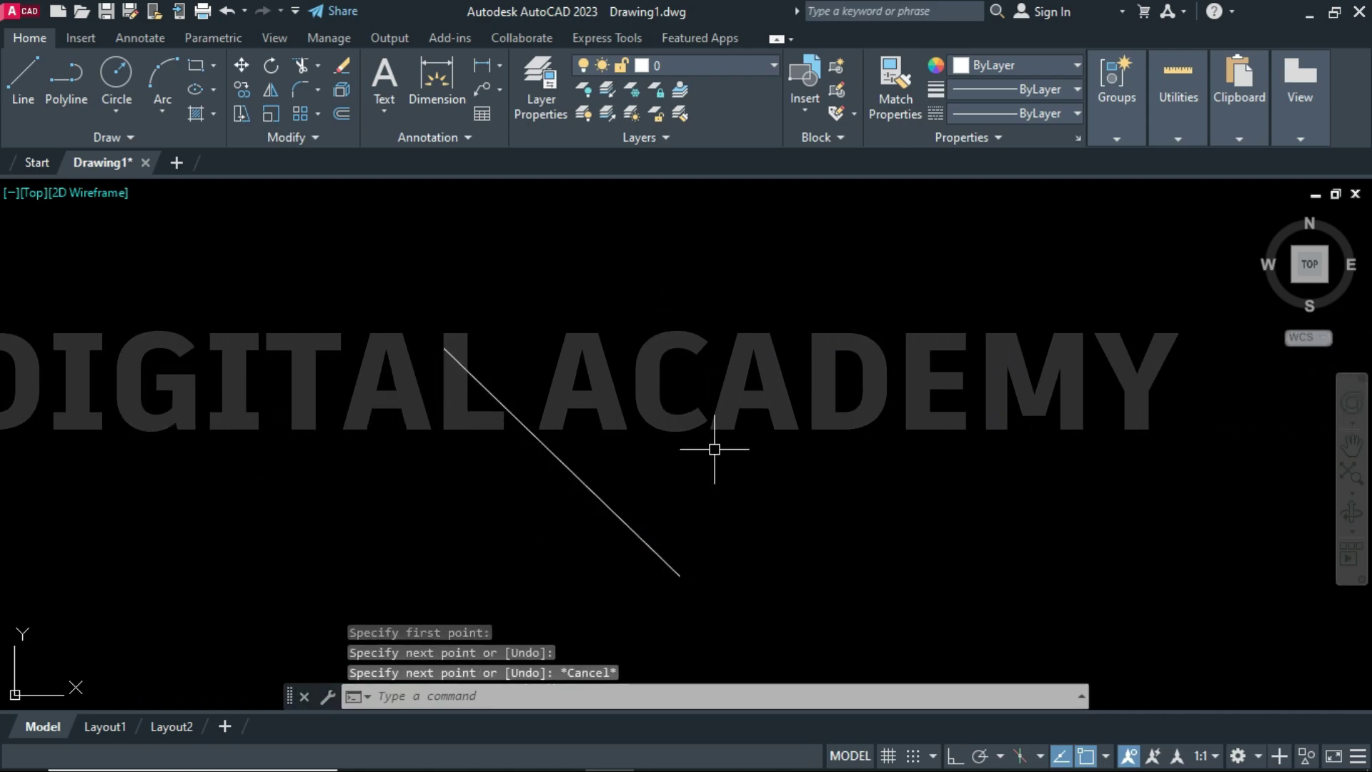
- Set up XLINE with Ang > Reference to the new sloping line at 0°
{"action": "type", "text": "xl"}
{"action": "key", "text": "Return"}
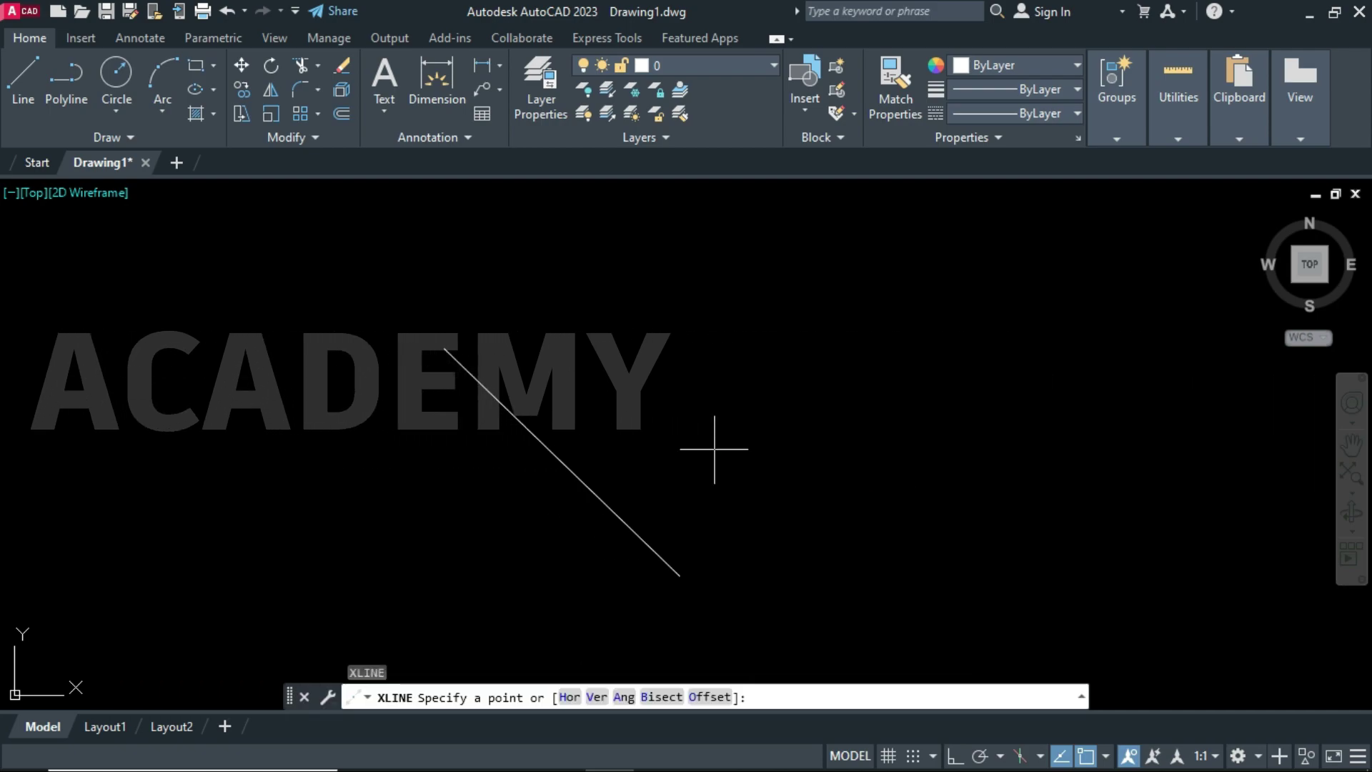
{"action": "type", "text": "a"}
{"action": "key", "text": "Return"}
{"action": "type", "text": "r"}
{"action": "key", "text": "Return"}
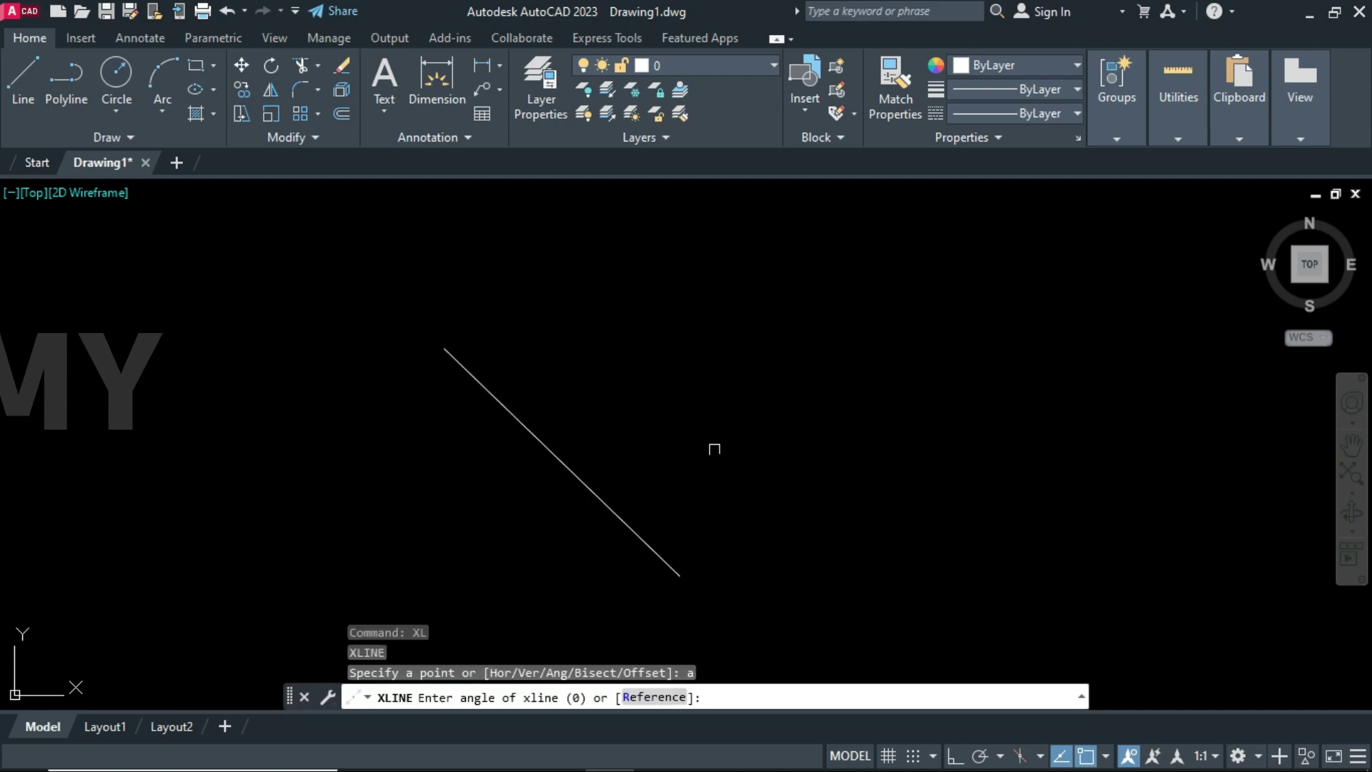
{"action": "left_click", "coordinate": [604, 502]}
{"action": "key", "text": "Return"}
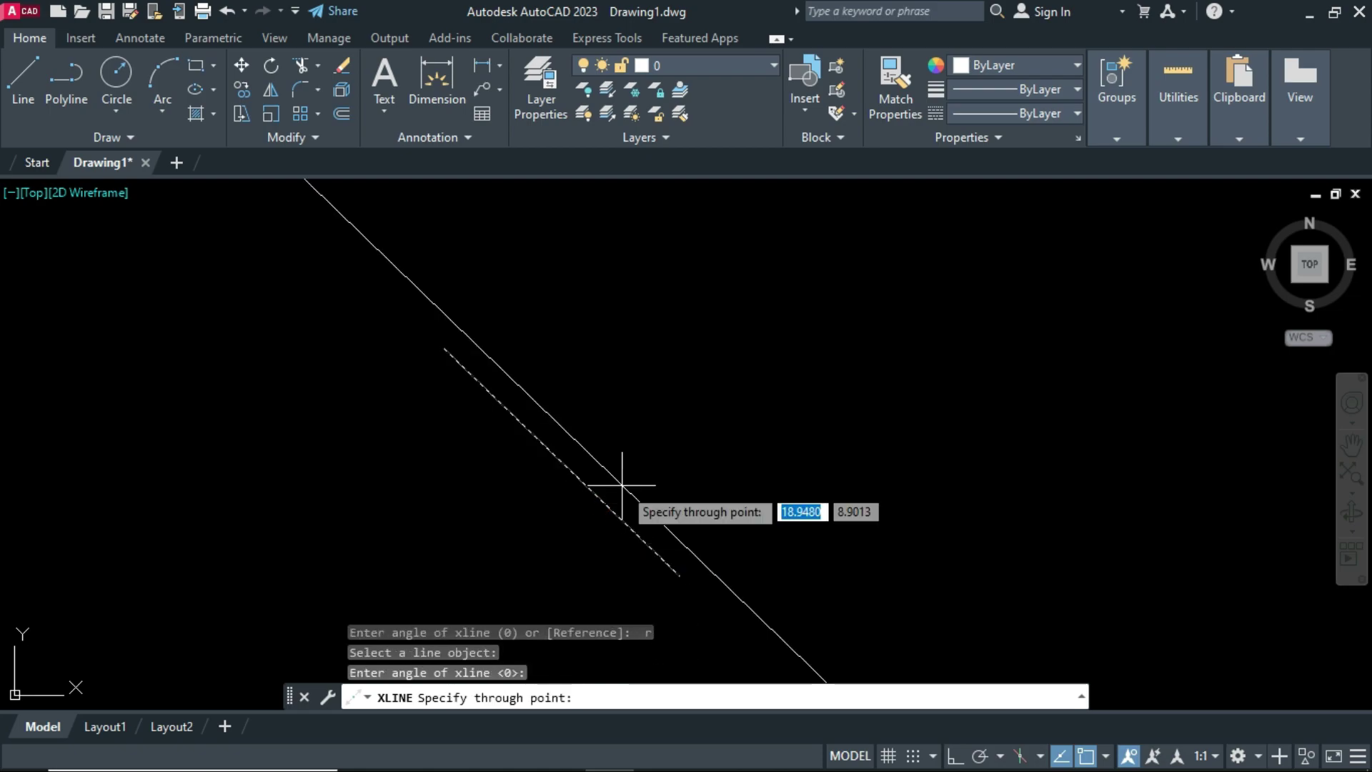
- Place four construction lines parallel to the sloping line, then end XLINE
{"action": "left_click", "coordinate": [657, 454]}
{"action": "left_click", "coordinate": [800, 389]}
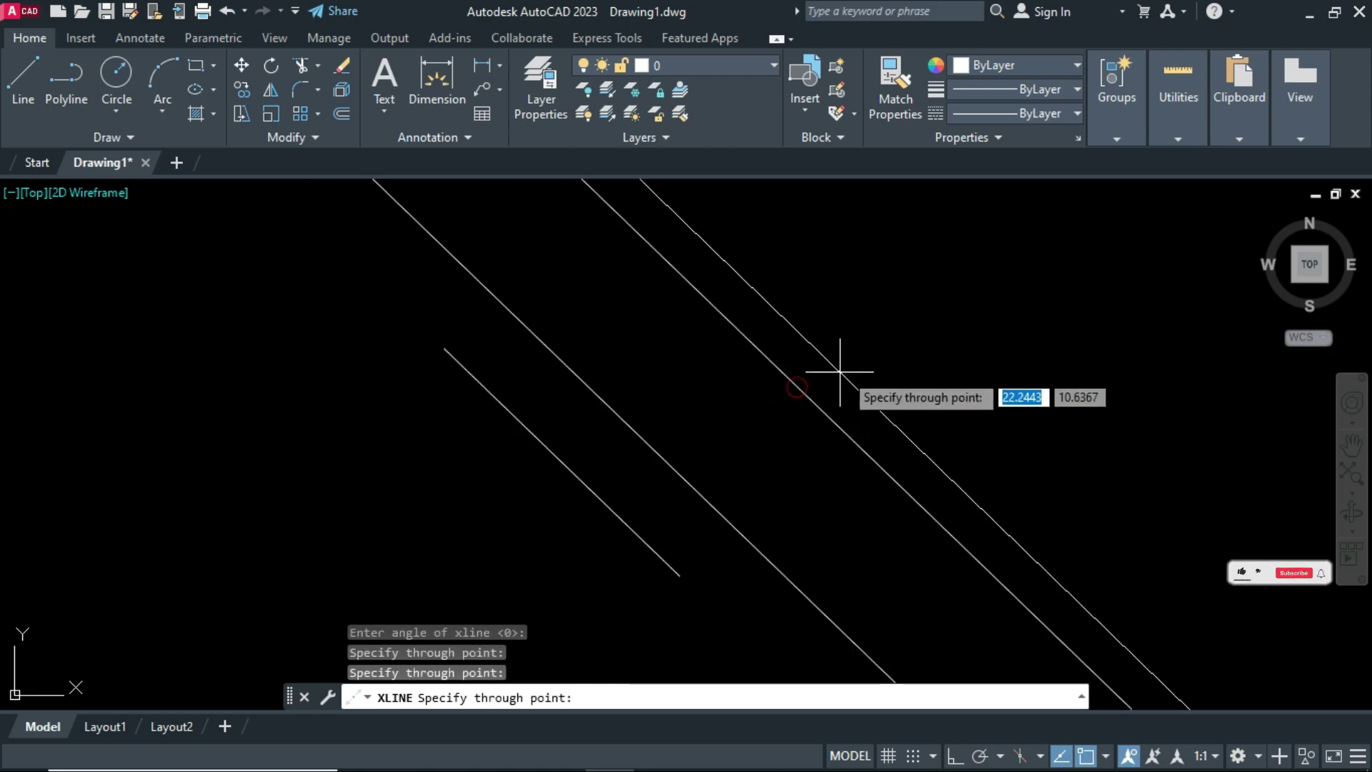
{"action": "left_click", "coordinate": [1038, 290]}
{"action": "left_click", "coordinate": [943, 397]}
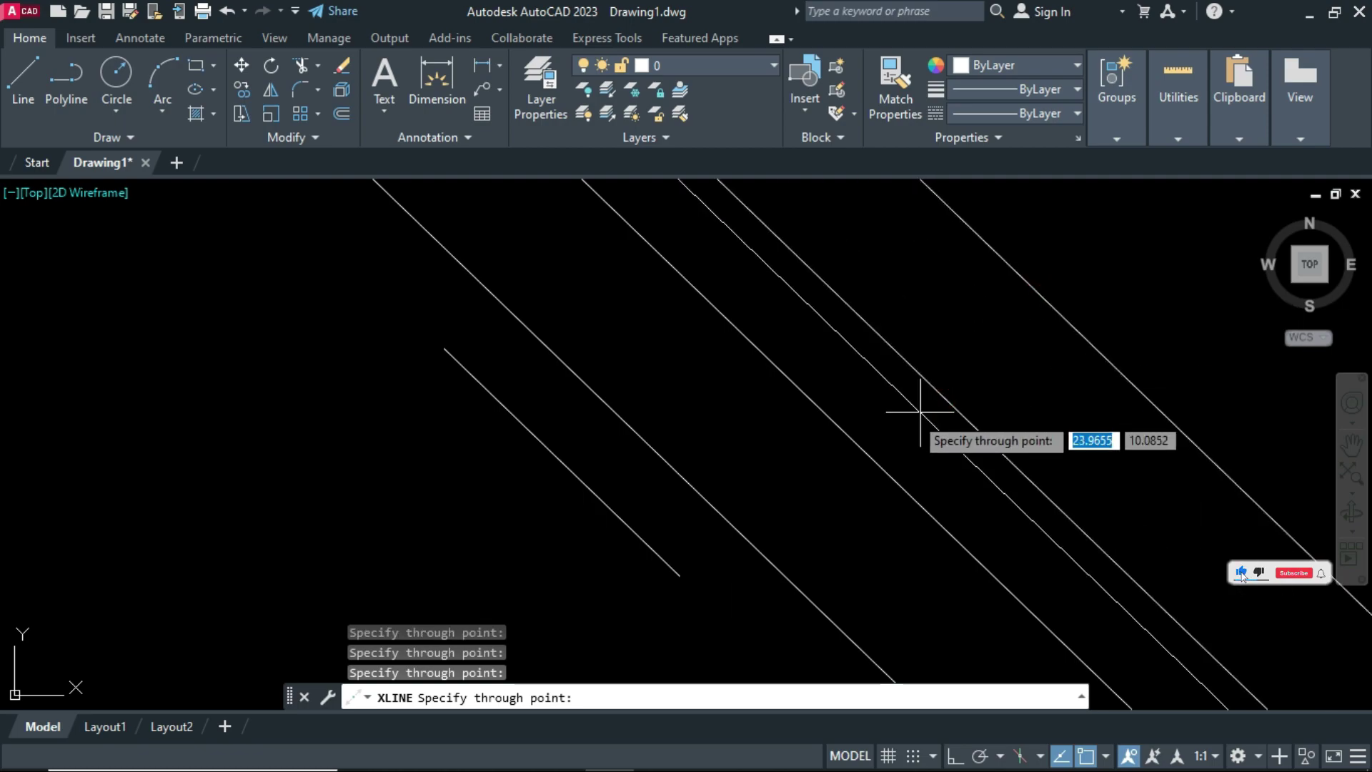
{"action": "key", "text": "Return"}
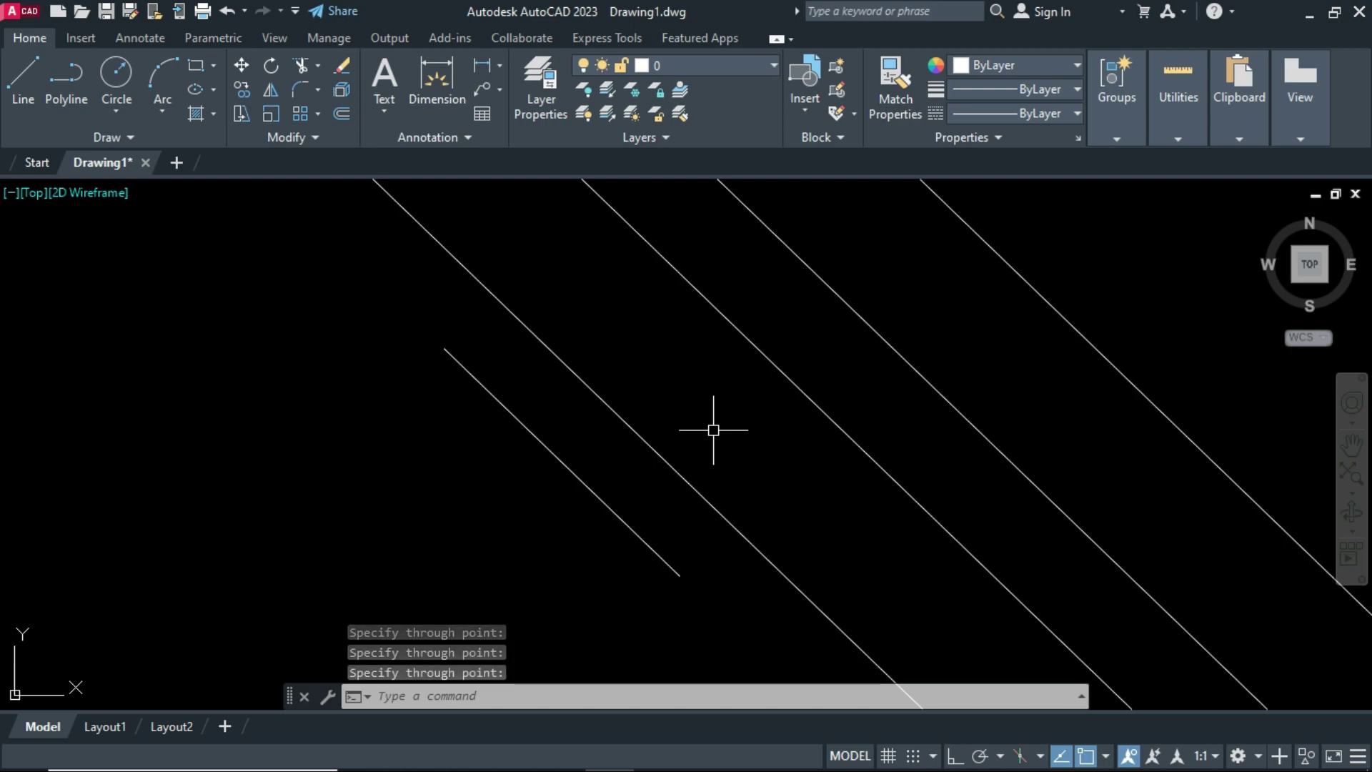
- Erase all 5 objects in the drawing
{"action": "key", "text": "ctrl+a"}
{"action": "type", "text": "e"}
{"action": "key", "text": "Return"}
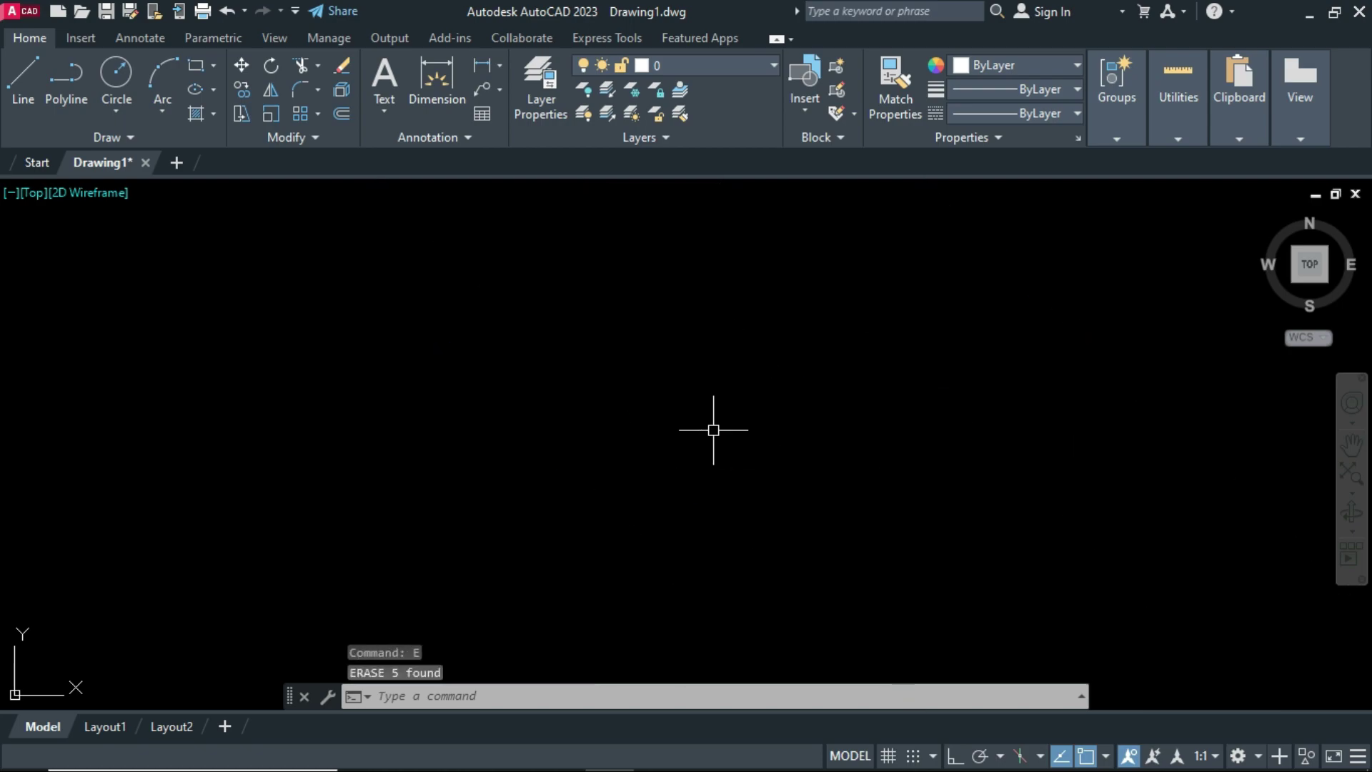
- Abandon the construction line and draw a horizontal line segment
{"action": "type", "text": "xl"}
{"action": "key", "text": "Return"}
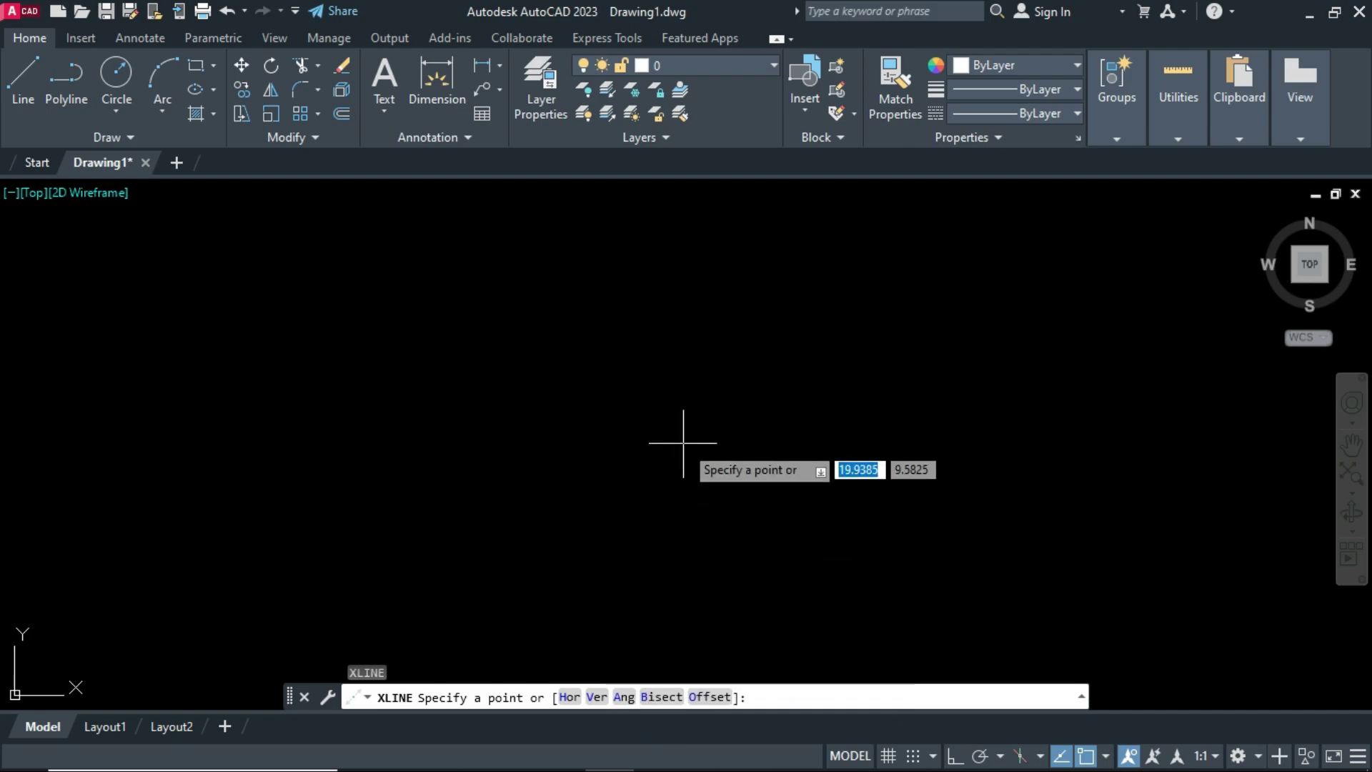
{"action": "key", "text": "Escape"}
{"action": "type", "text": "l"}
{"action": "key", "text": "Return"}
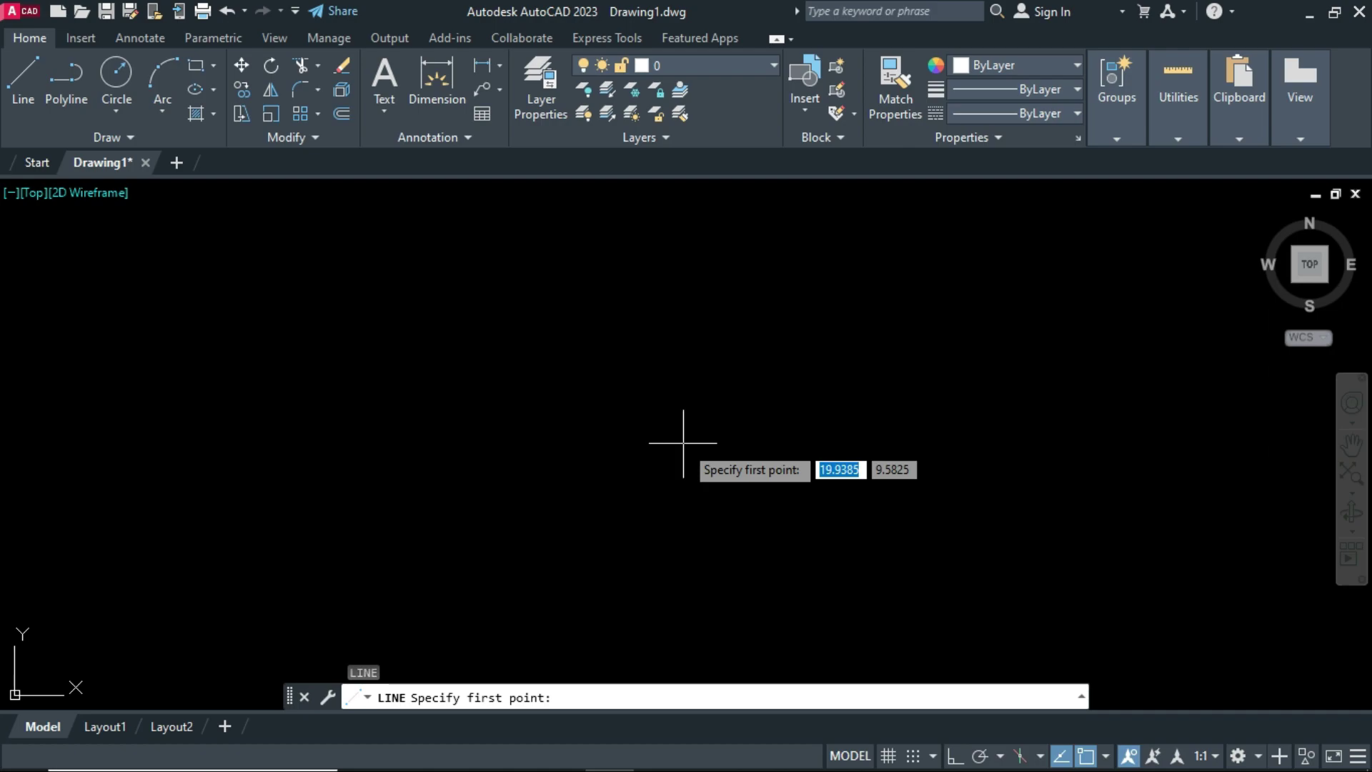
{"action": "left_click", "coordinate": [530, 512]}
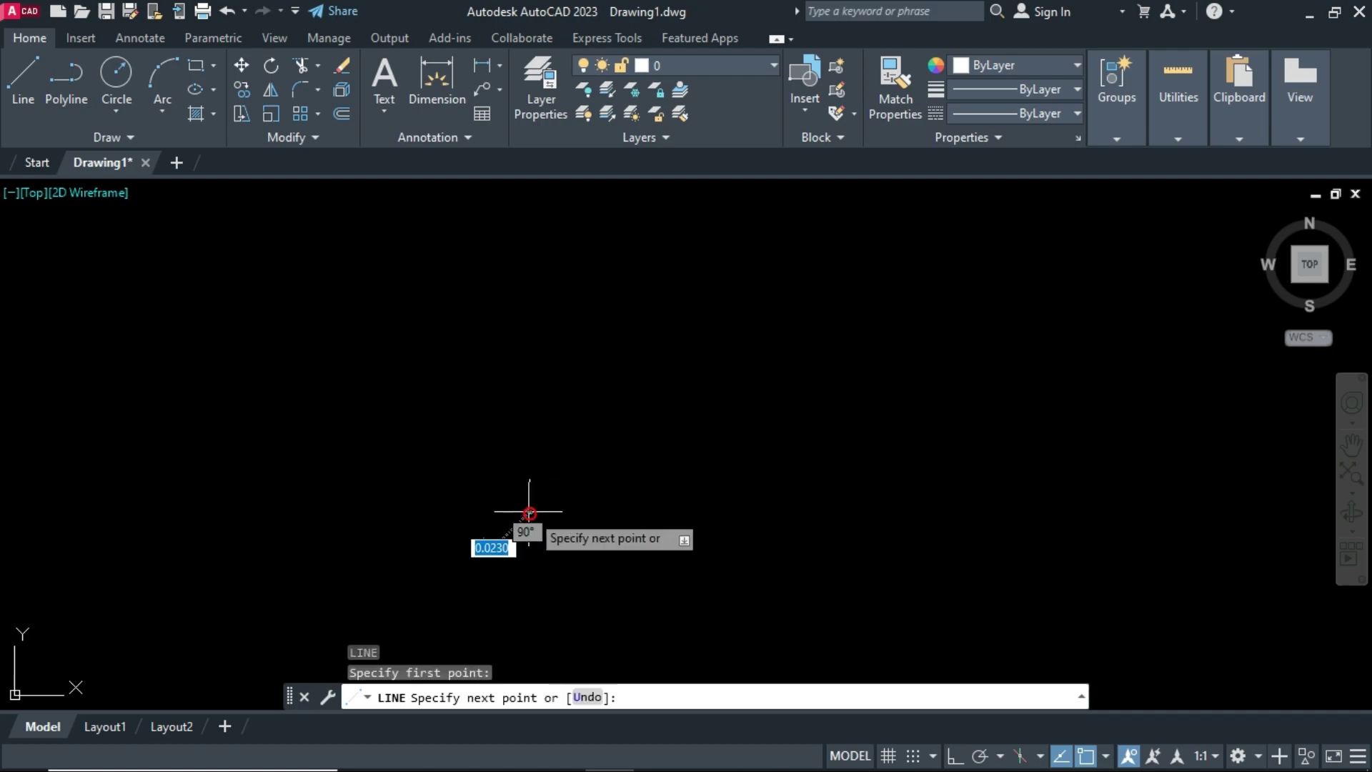
{"action": "left_click", "coordinate": [856, 512]}
{"action": "key", "text": "Escape"}
- Draw a line rising at 60° from the horizontal line's left endpoint
{"action": "key", "text": "Return"}
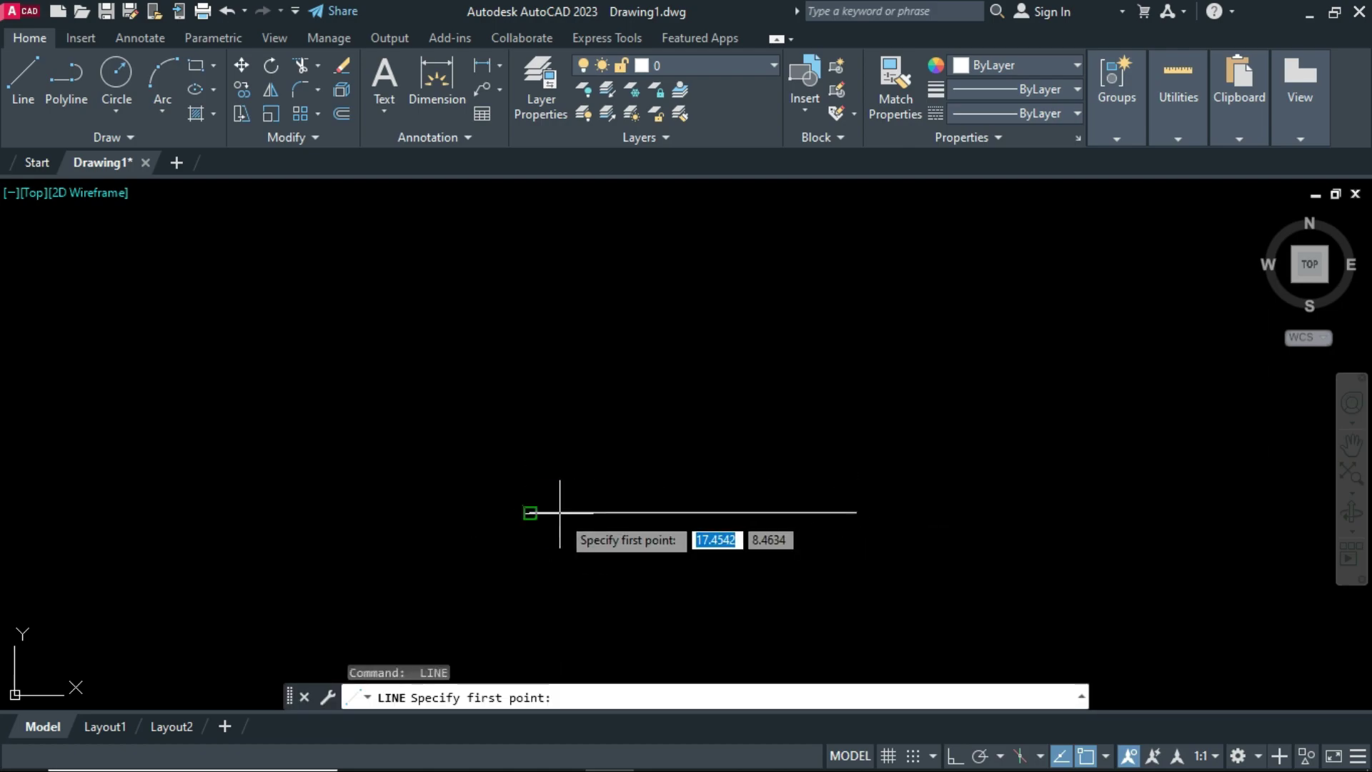
{"action": "left_click", "coordinate": [529, 511]}
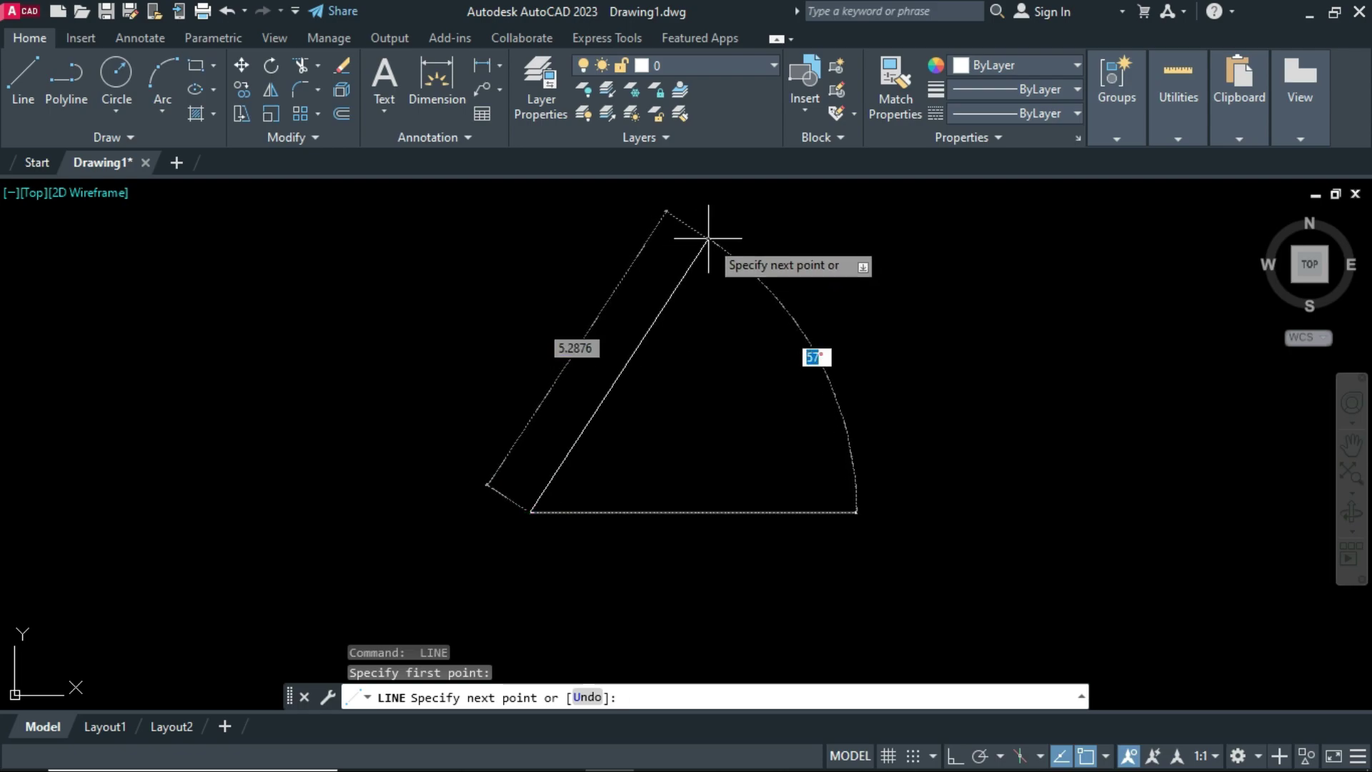
{"action": "type", "text": "60"}
{"action": "key", "text": "Return"}
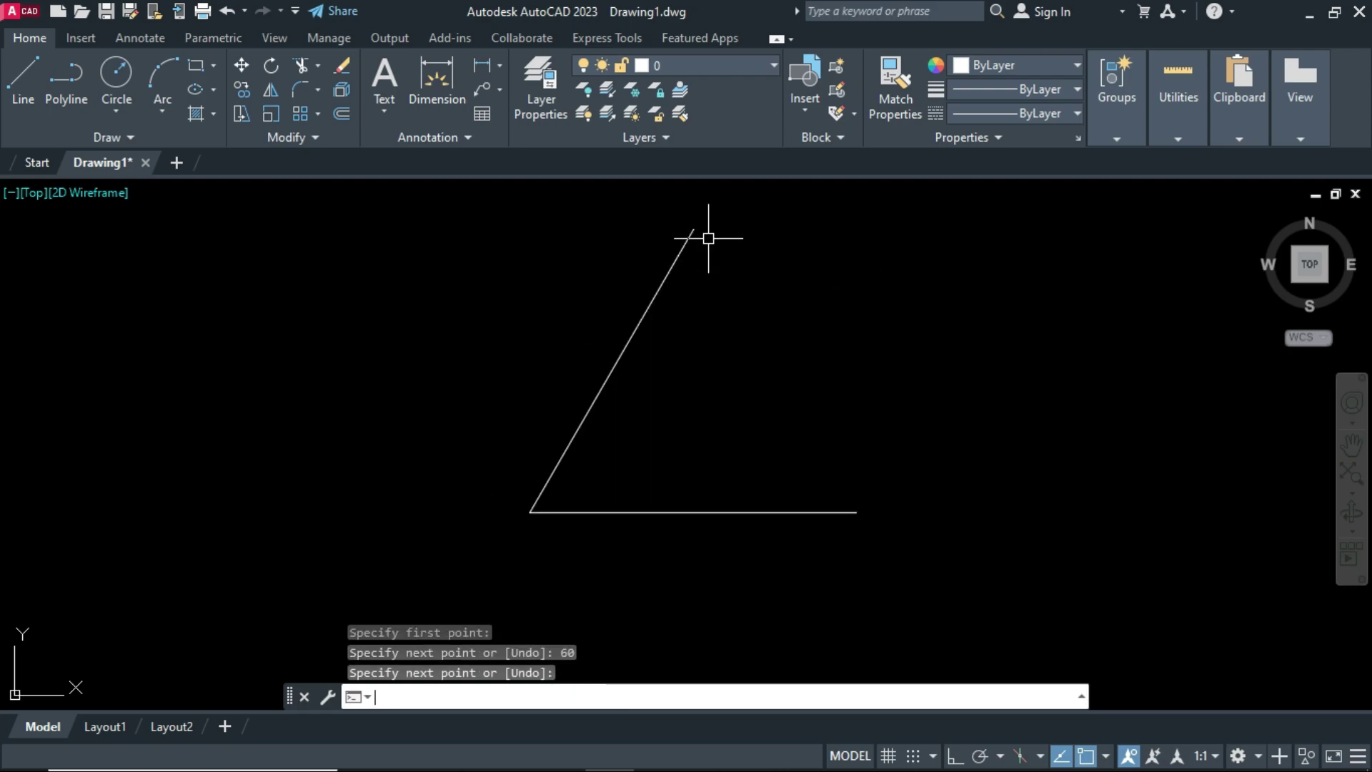
{"action": "key", "text": "Return"}
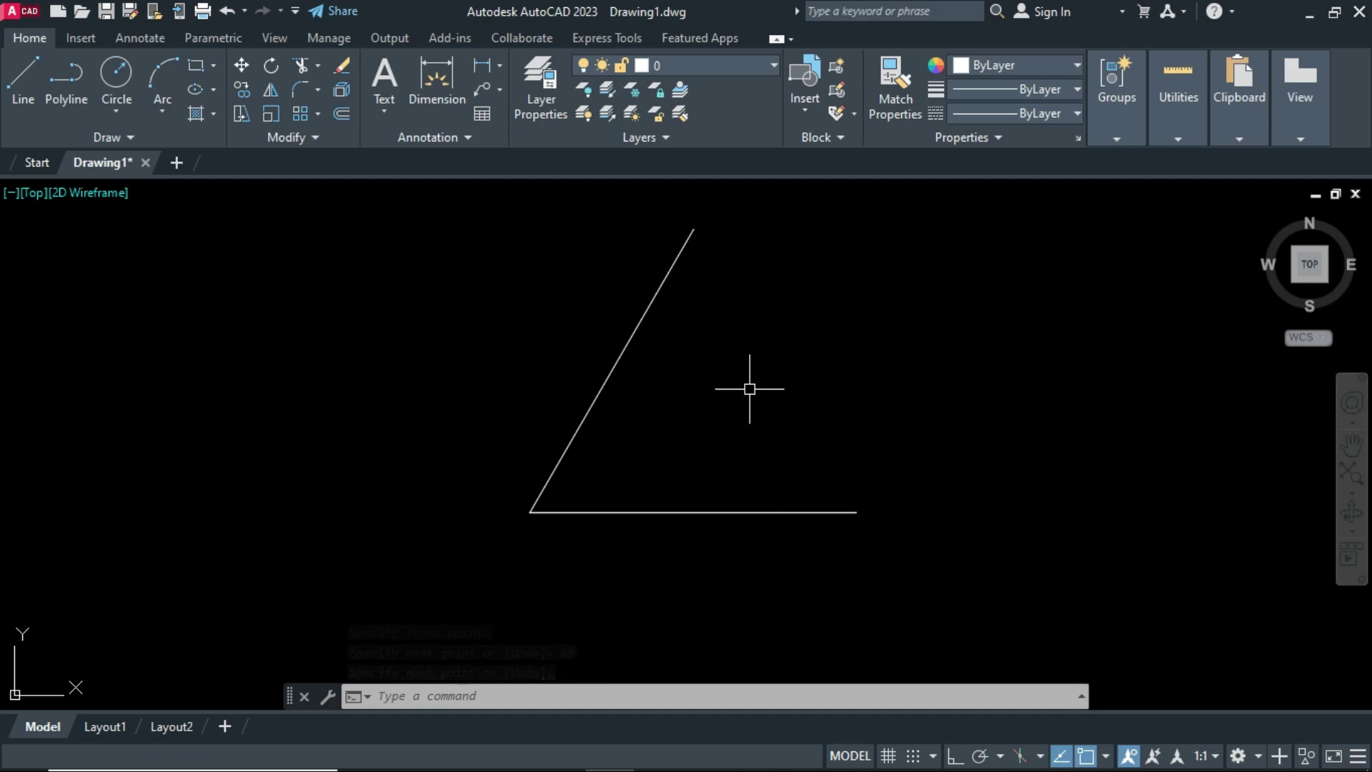
- Create a Bisect XLINE through the corner vertex, halving the 60° angle between the slanted and horizontal lines
{"action": "type", "text": "xl"}
{"action": "key", "text": "Return"}
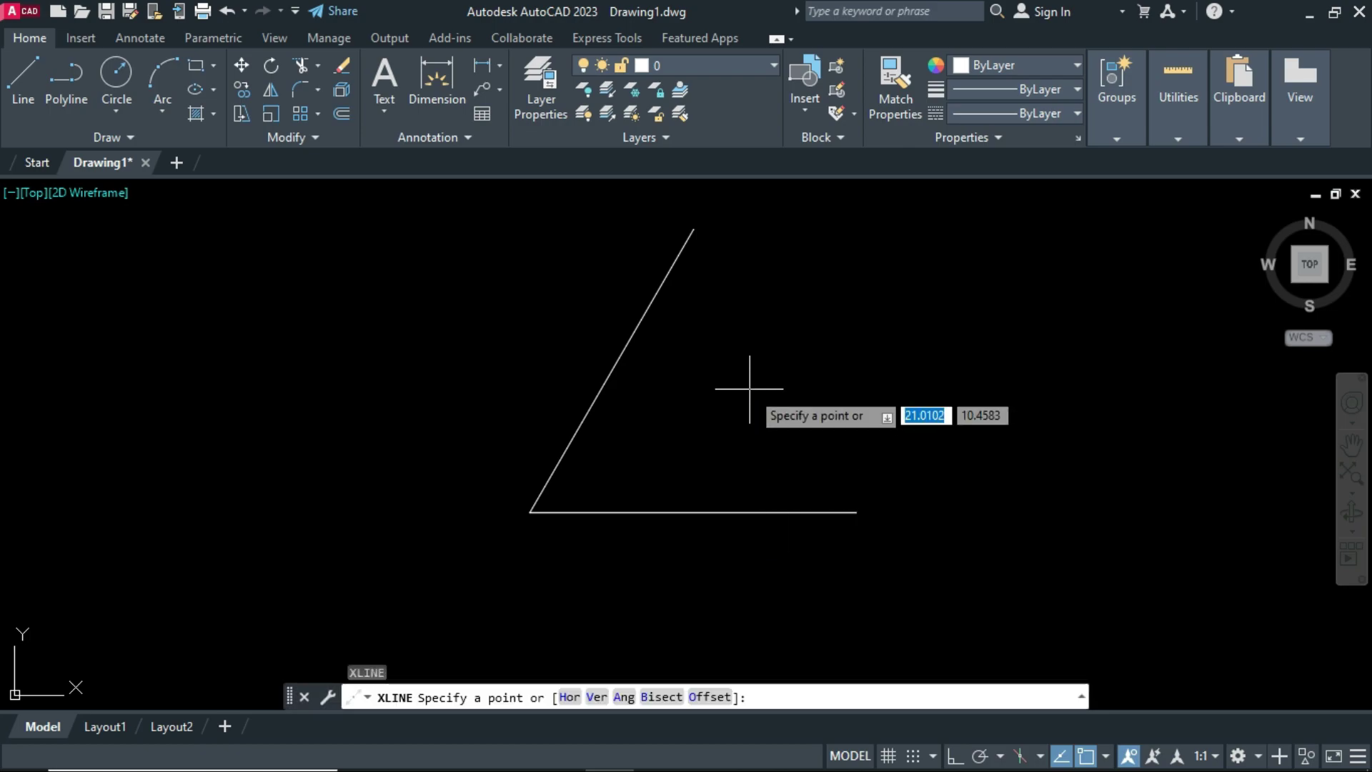
{"action": "key", "text": "Return"}
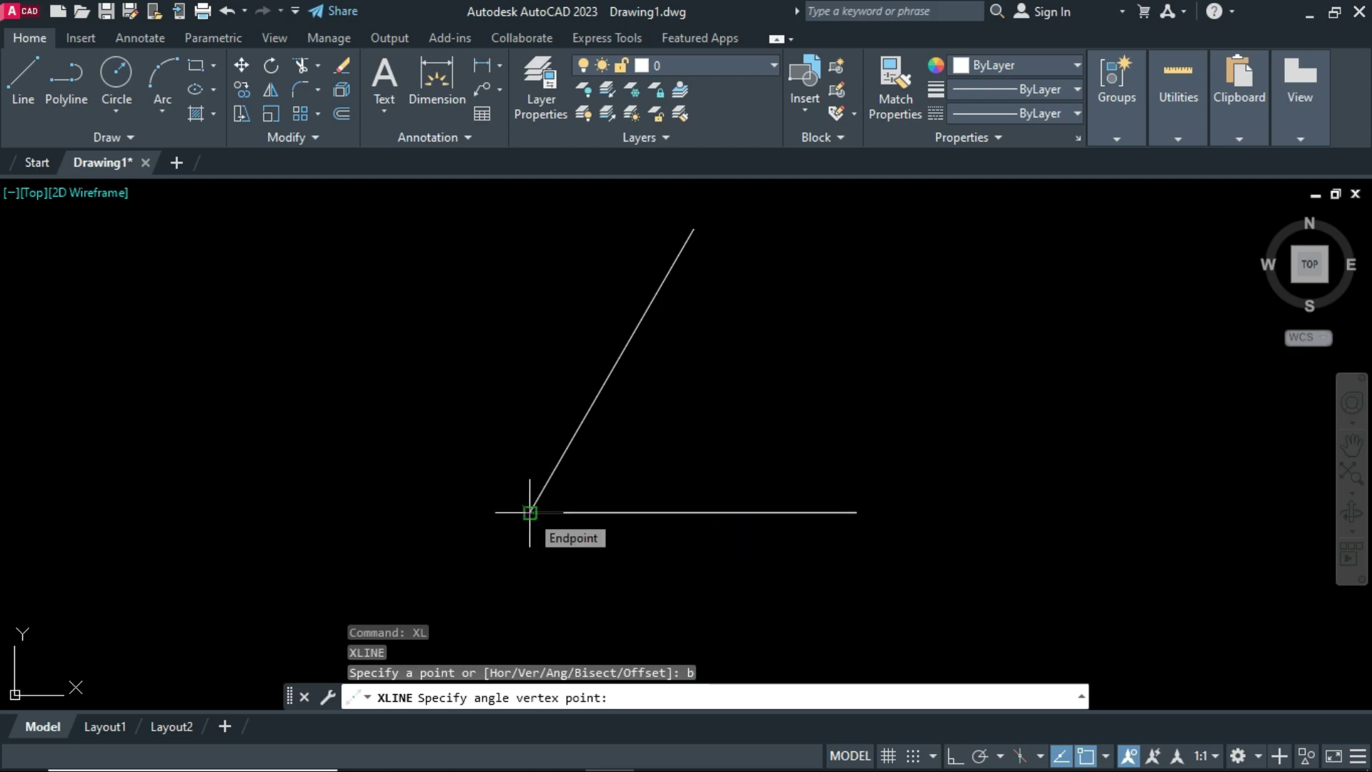
{"action": "left_click", "coordinate": [530, 512]}
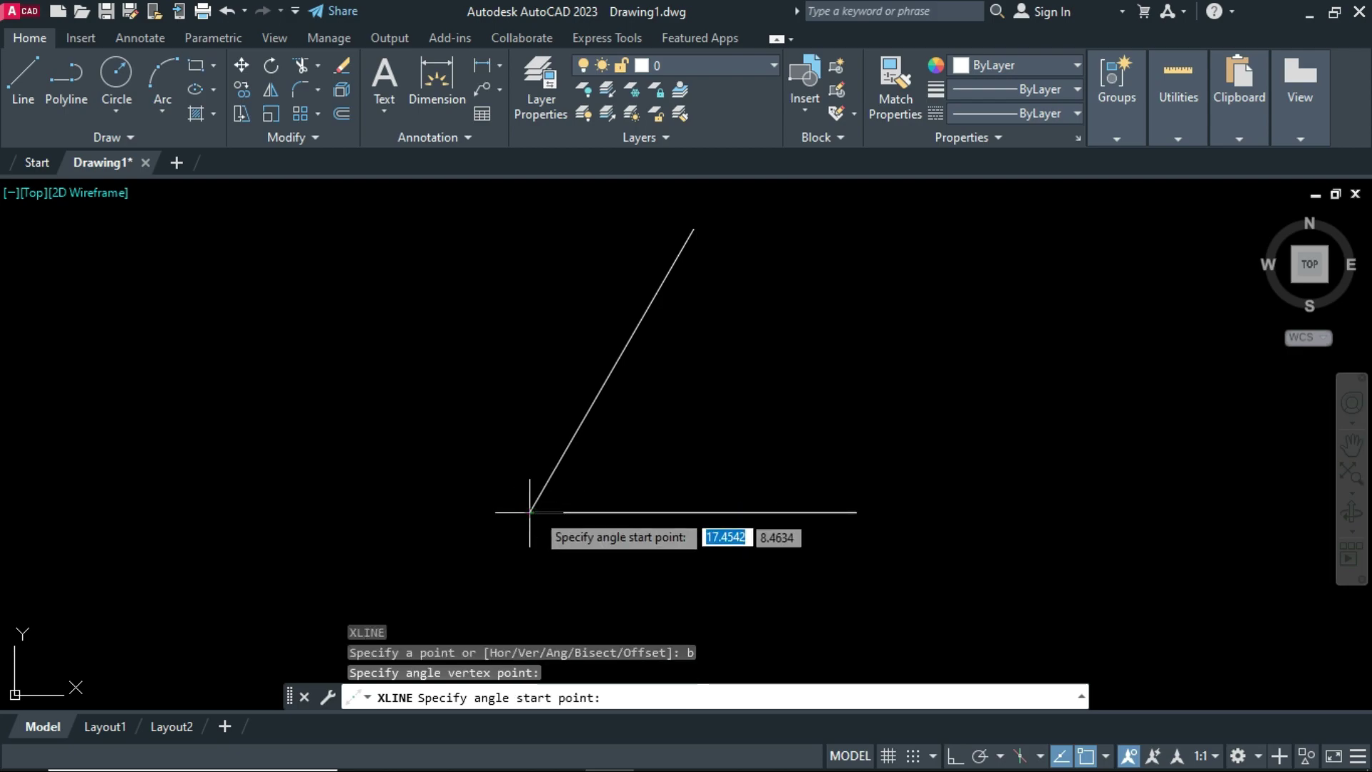
{"action": "left_click", "coordinate": [692, 231]}
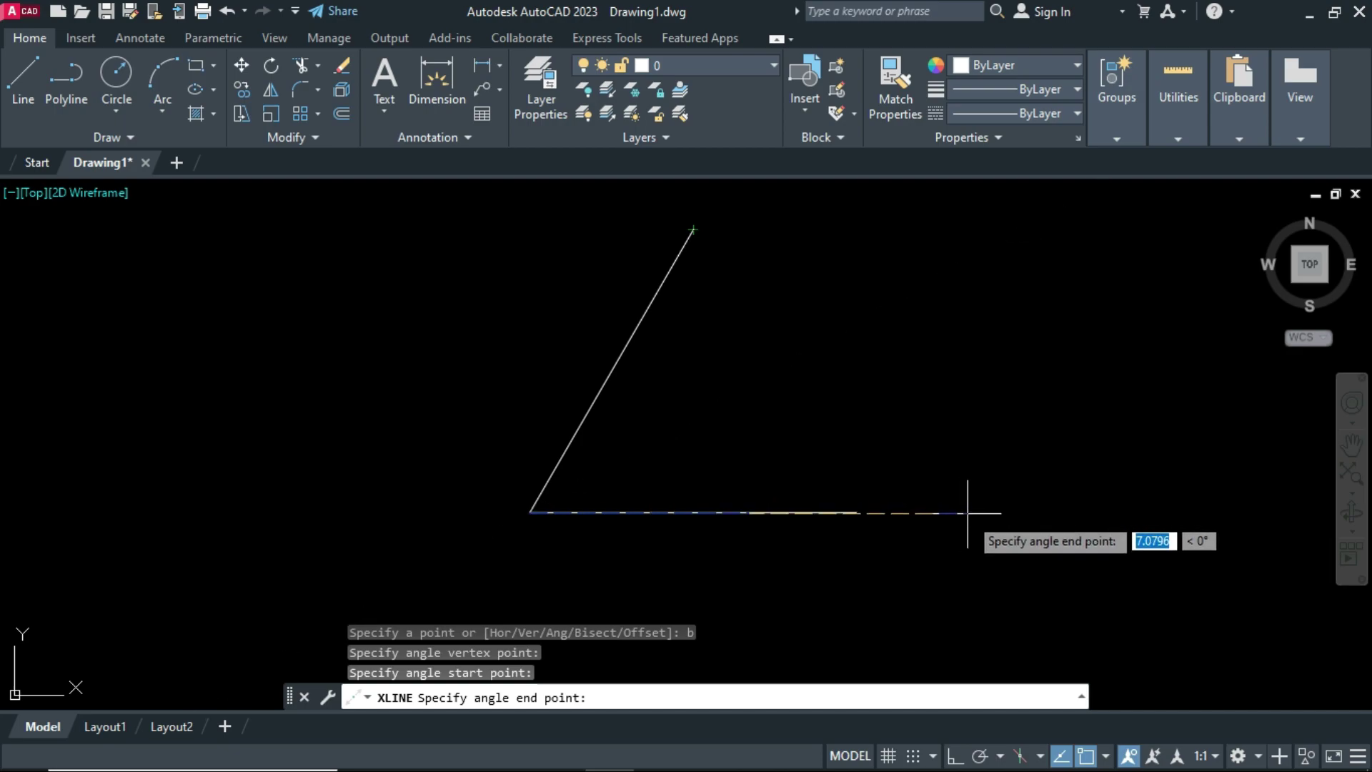
{"action": "left_click", "coordinate": [970, 512]}
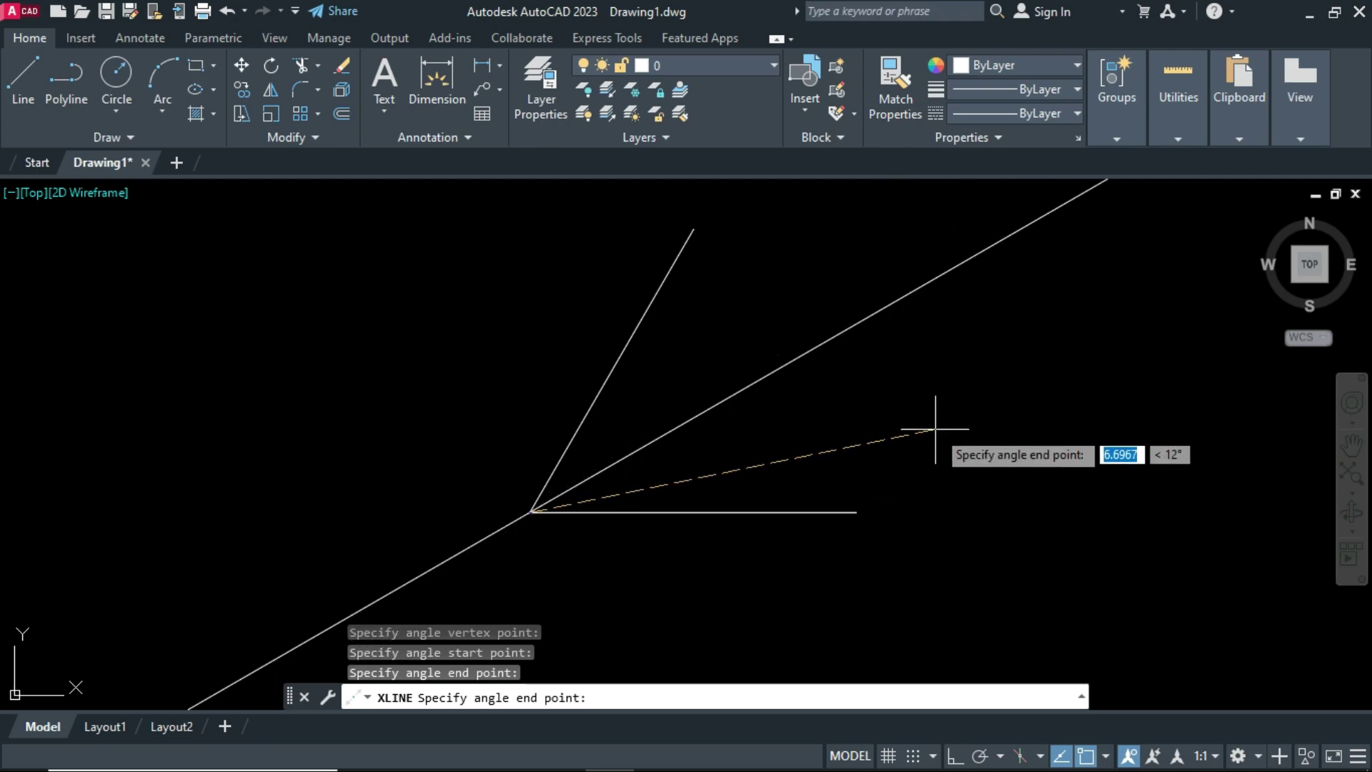
{"action": "key", "text": "Return"}
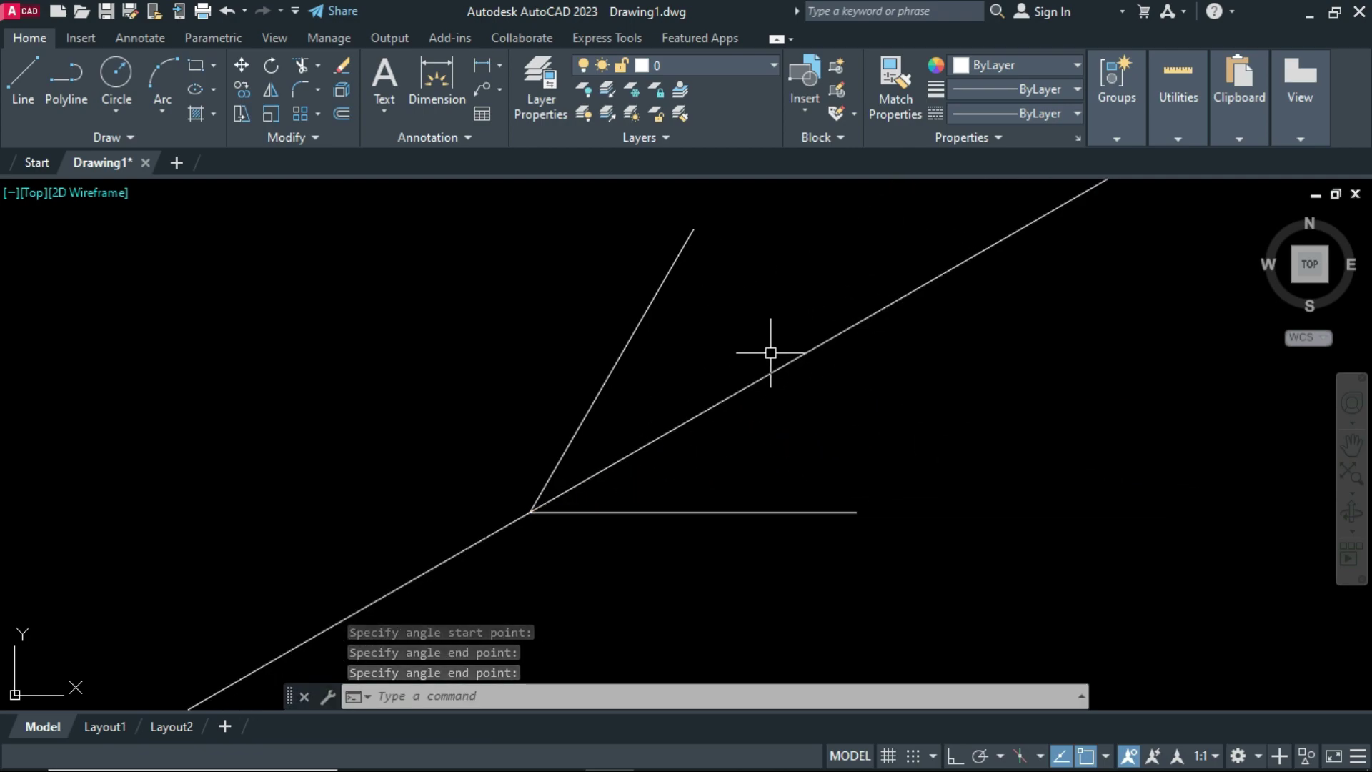
- Add an angular dimension showing the 60° angle between the slanted and horizontal lines
{"action": "left_click", "coordinate": [499, 63]}
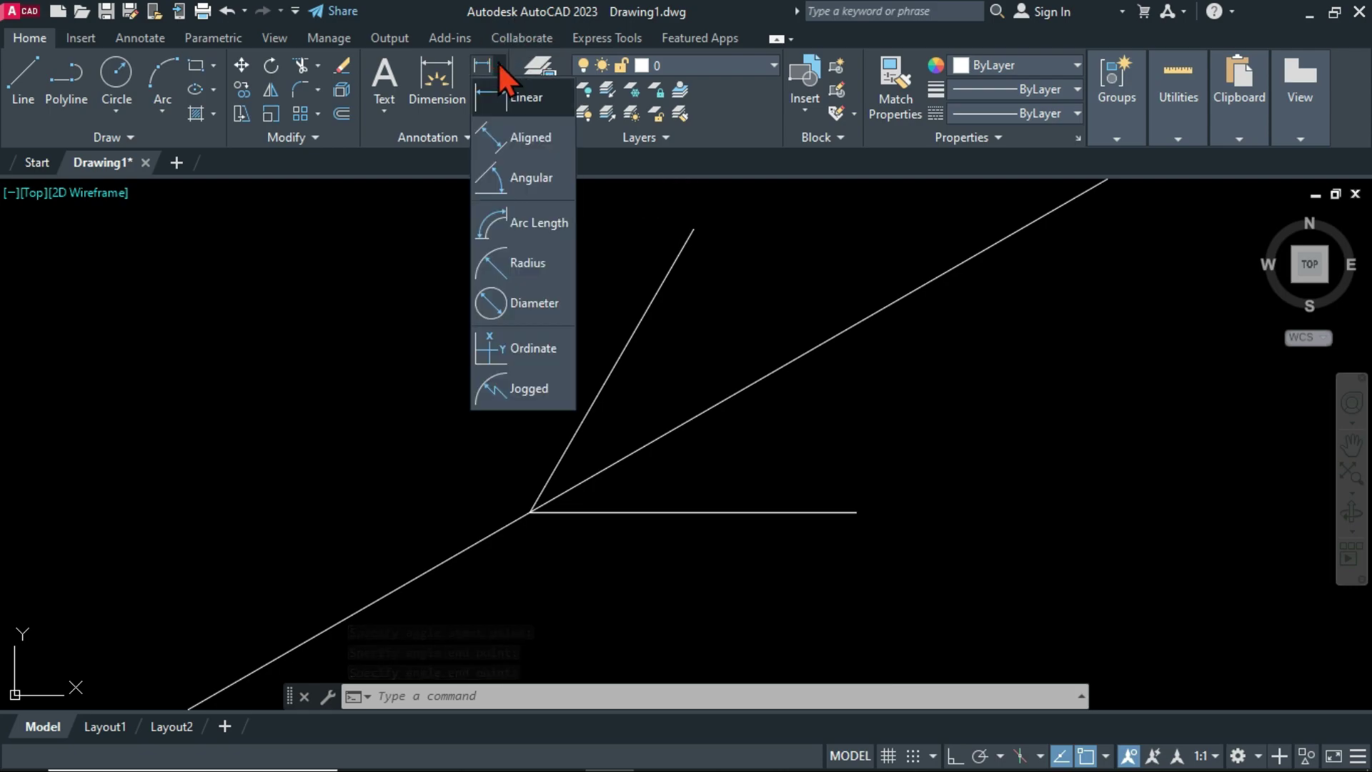
{"action": "left_click", "coordinate": [529, 179]}
{"action": "left_click", "coordinate": [648, 307]}
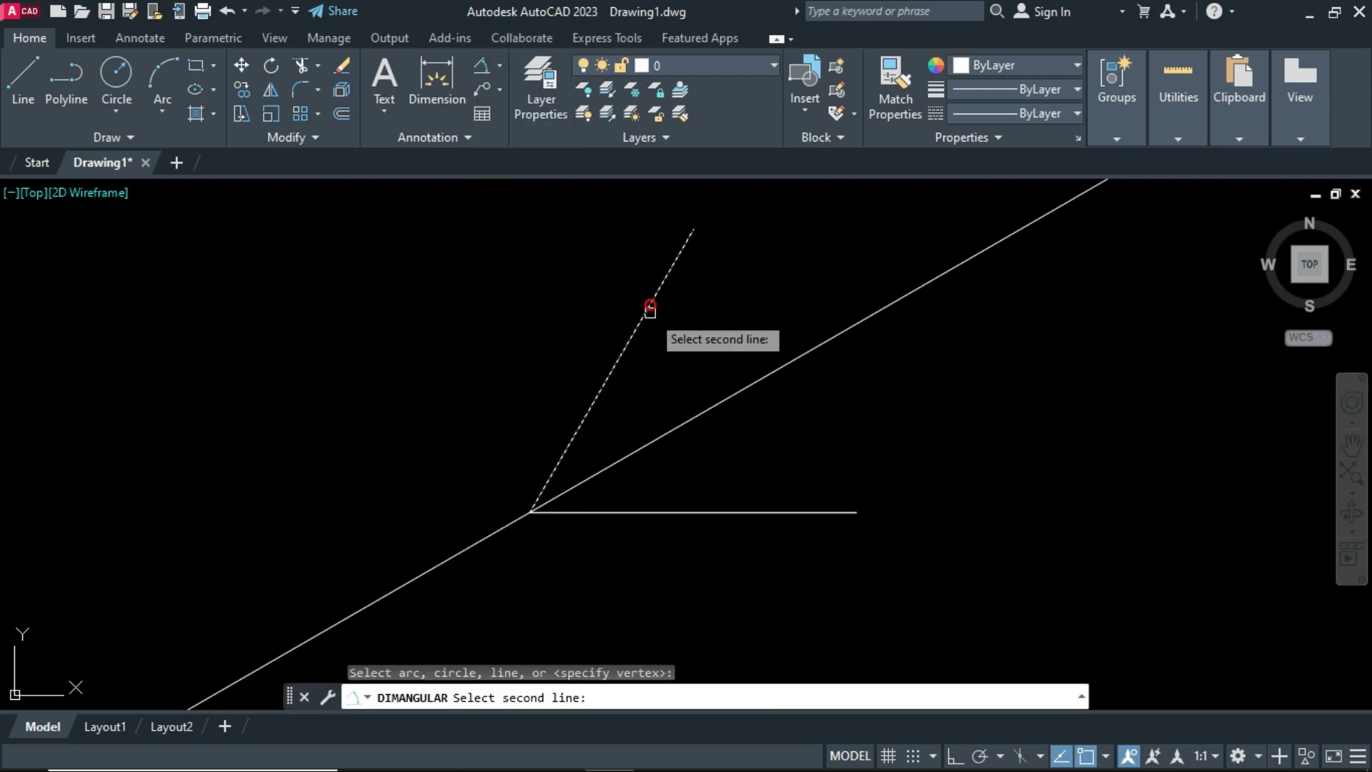
{"action": "left_click", "coordinate": [807, 512]}
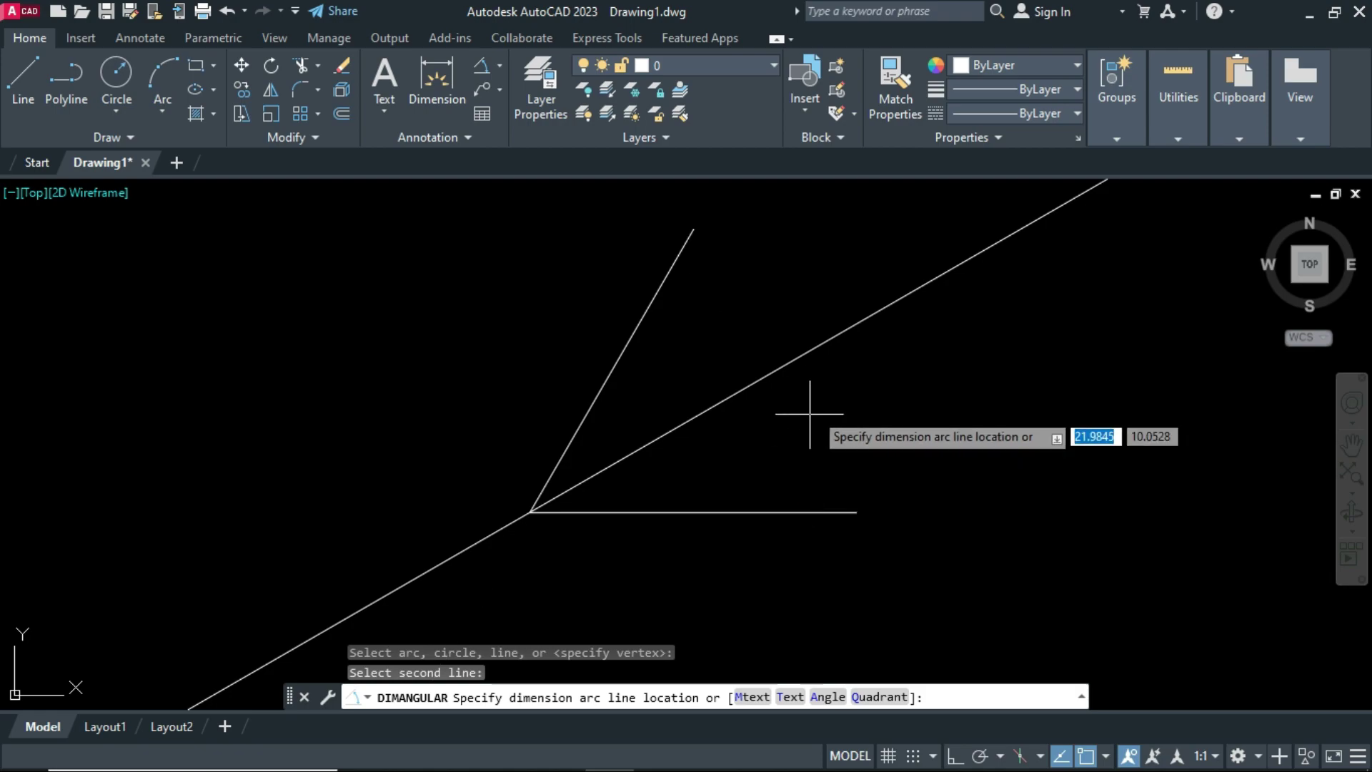
{"action": "left_click", "coordinate": [845, 357]}
{"action": "scroll", "coordinate": [846, 372], "scroll_direction": "up", "scroll_amount": 3}
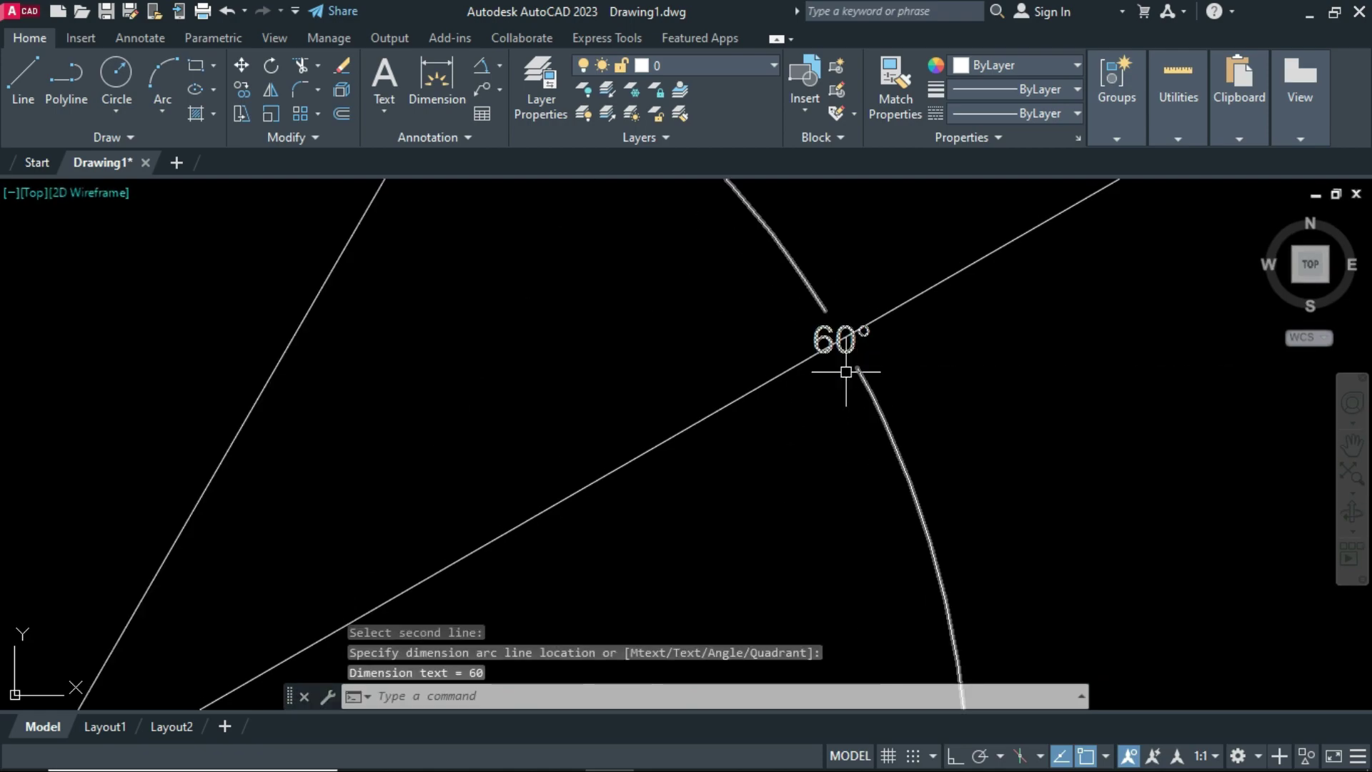
{"action": "scroll", "coordinate": [846, 371], "scroll_direction": "down", "scroll_amount": 3}
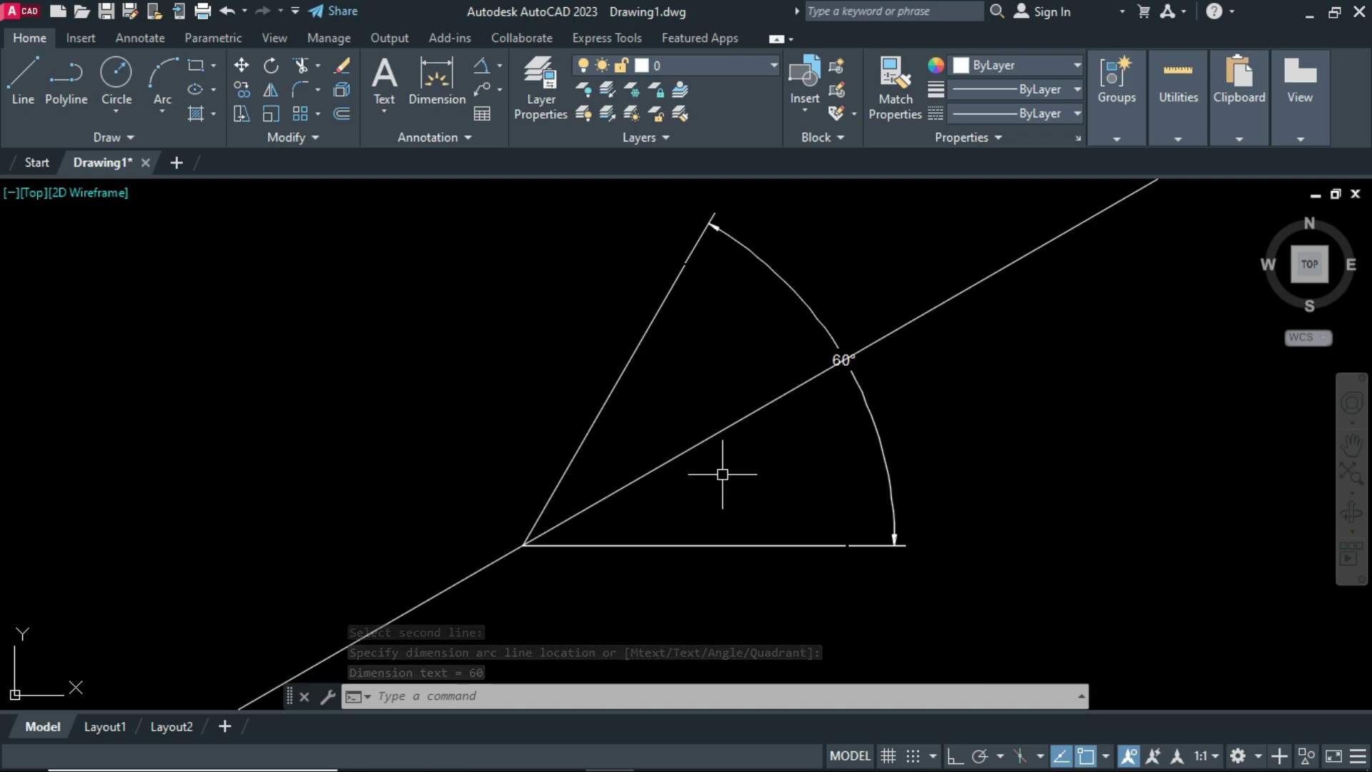
- Draw a line segment from the corner along the bisector
{"action": "type", "text": "l"}
{"action": "key", "text": "Return"}
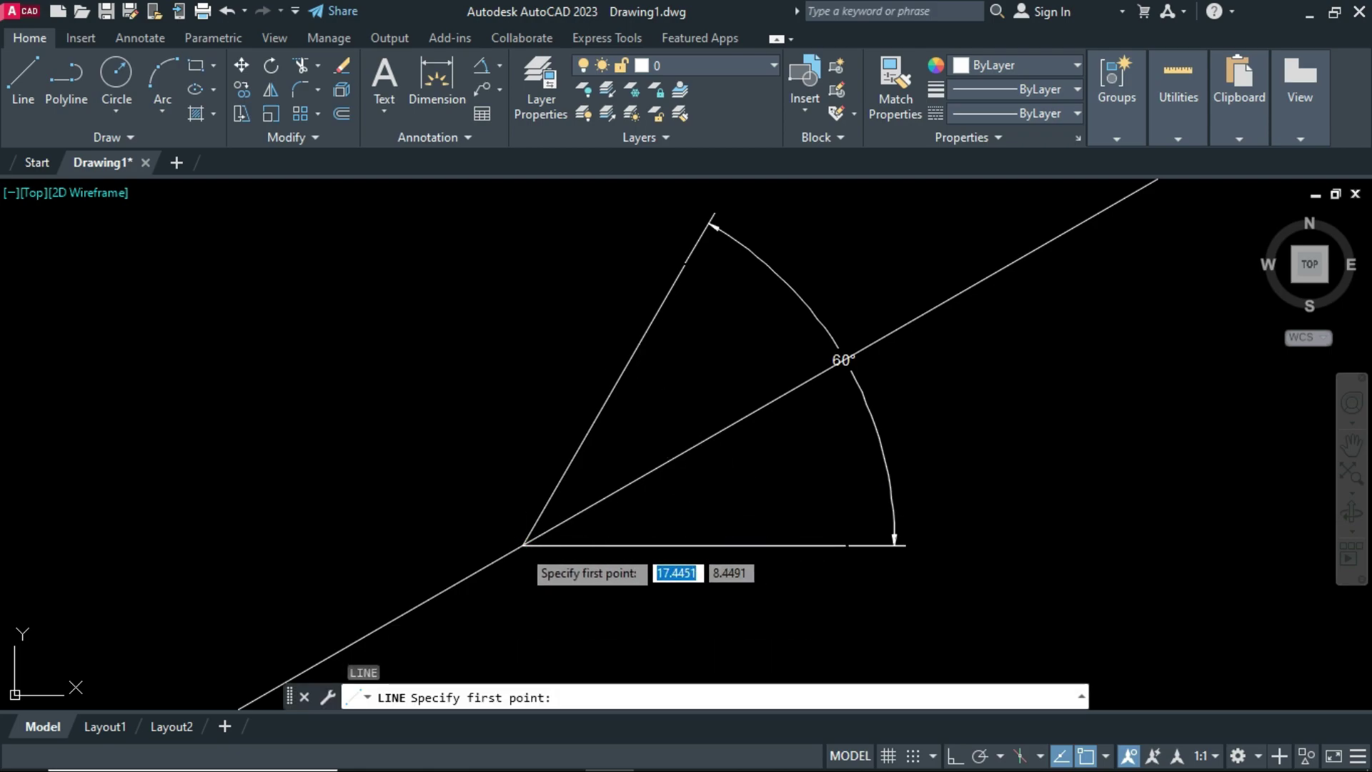
{"action": "left_click", "coordinate": [523, 546]}
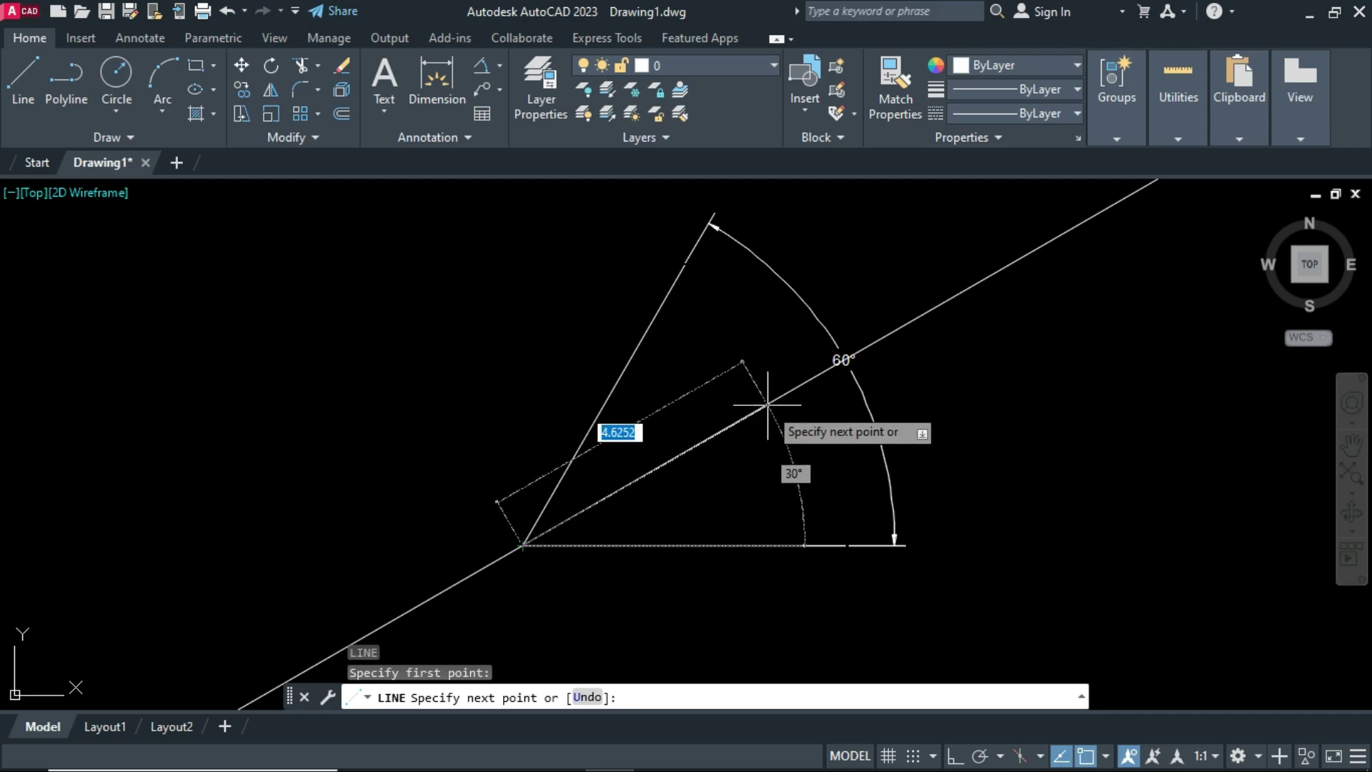
{"action": "left_click", "coordinate": [767, 405]}
{"action": "key", "text": "Escape"}
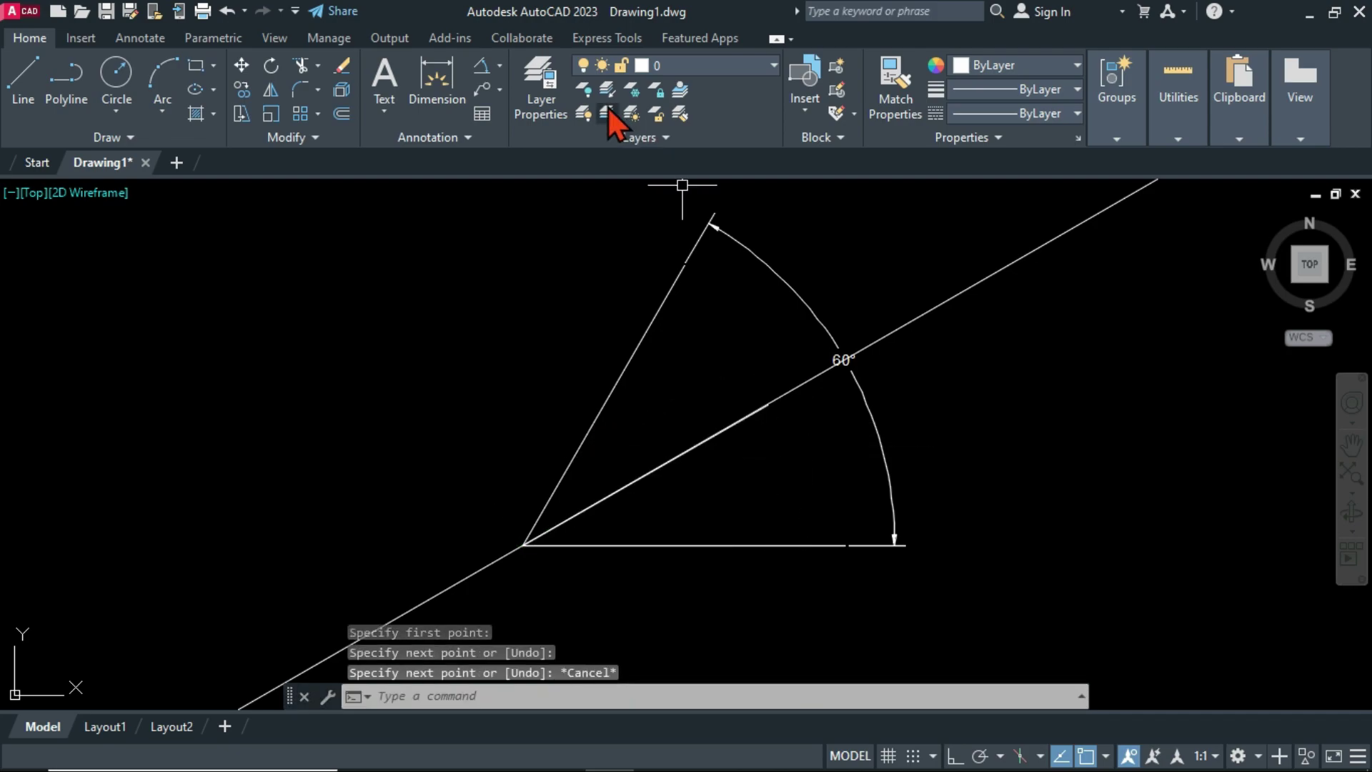
- Dimension the upper and lower 30° halves of the angle, then select all objects
{"action": "left_click", "coordinate": [486, 76]}
{"action": "left_click", "coordinate": [623, 371]}
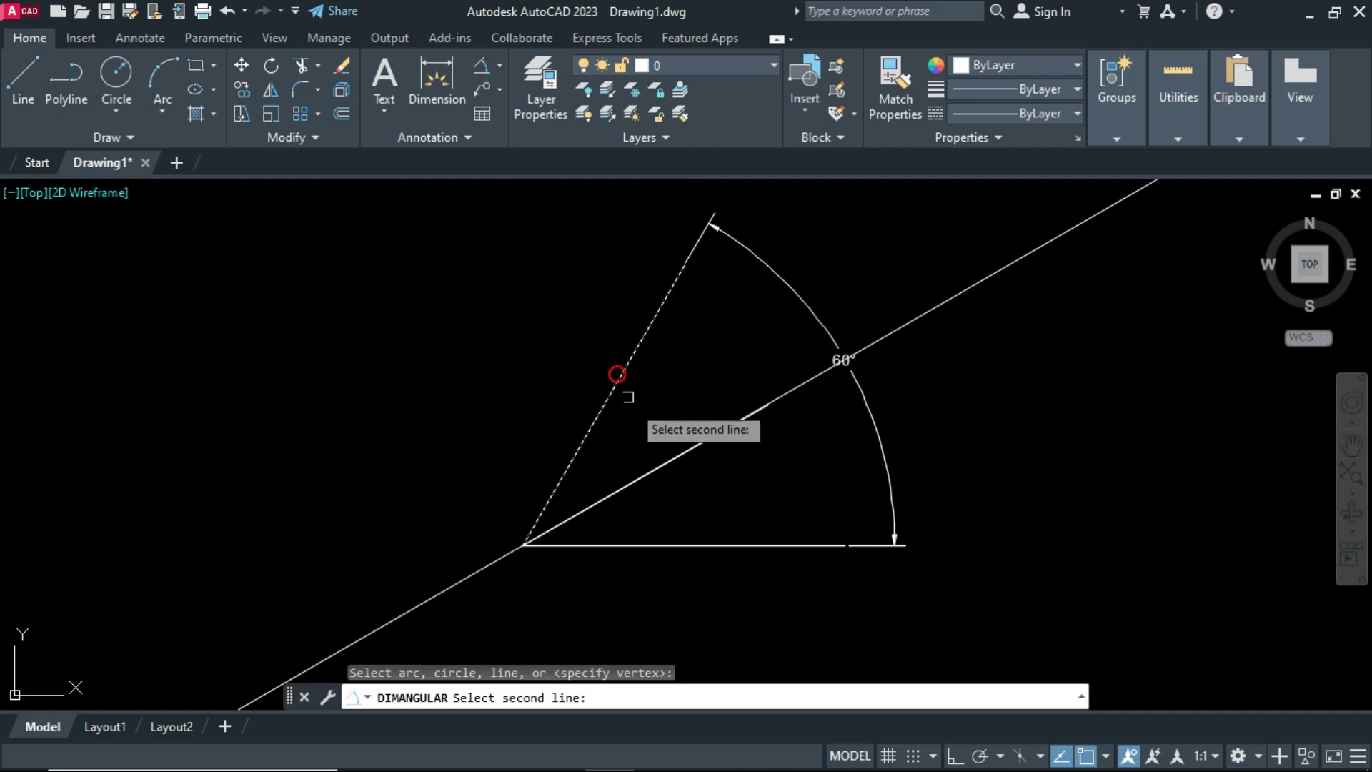
{"action": "left_click", "coordinate": [668, 457]}
{"action": "left_click", "coordinate": [677, 396]}
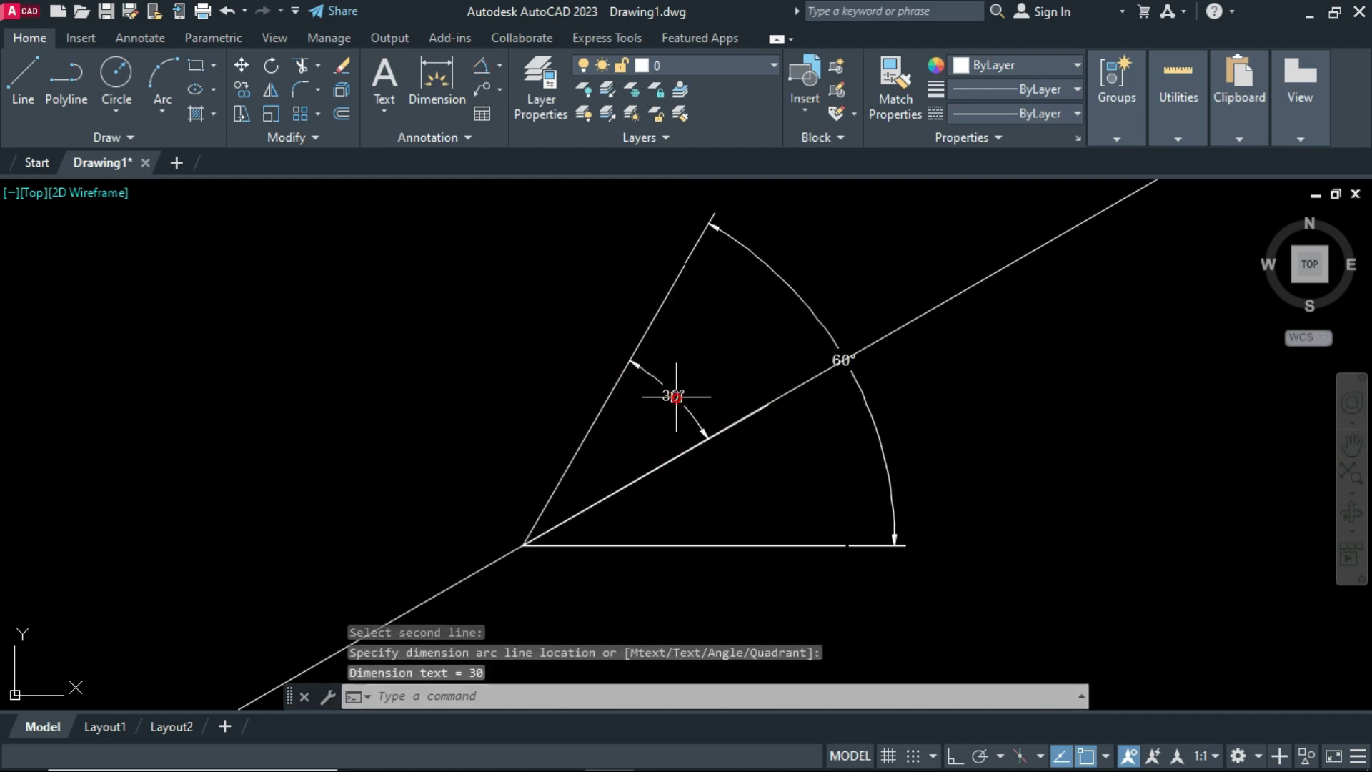
{"action": "key", "text": "Return"}
{"action": "left_click", "coordinate": [668, 463]}
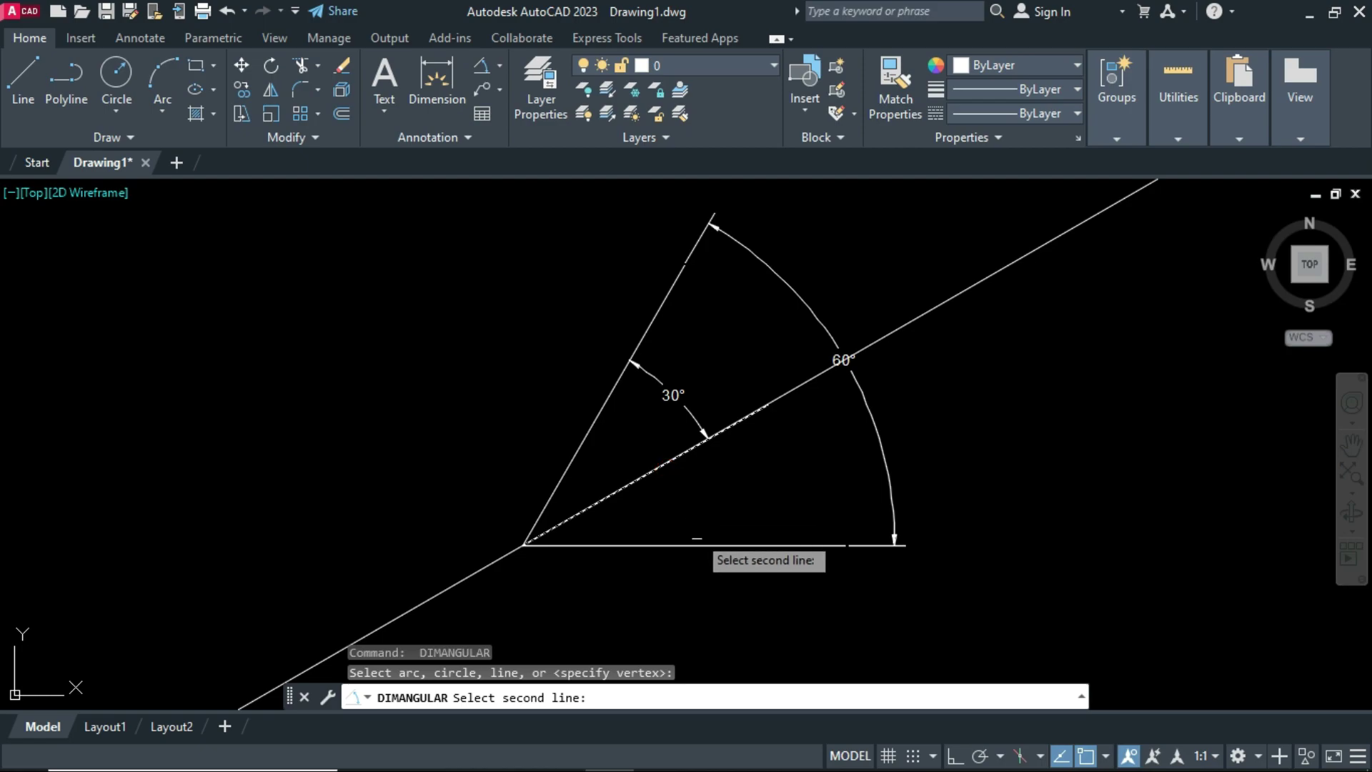
{"action": "left_click", "coordinate": [702, 543]}
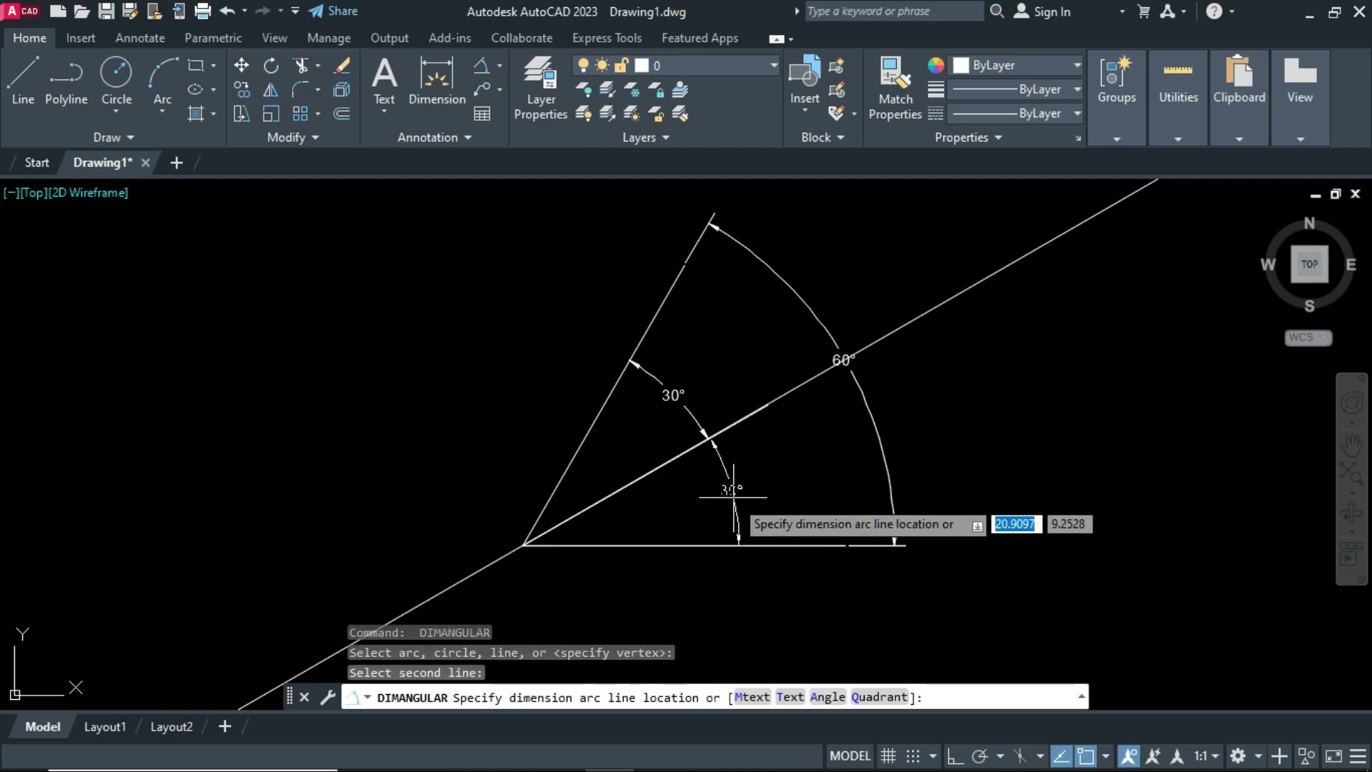
{"action": "left_click", "coordinate": [733, 497]}
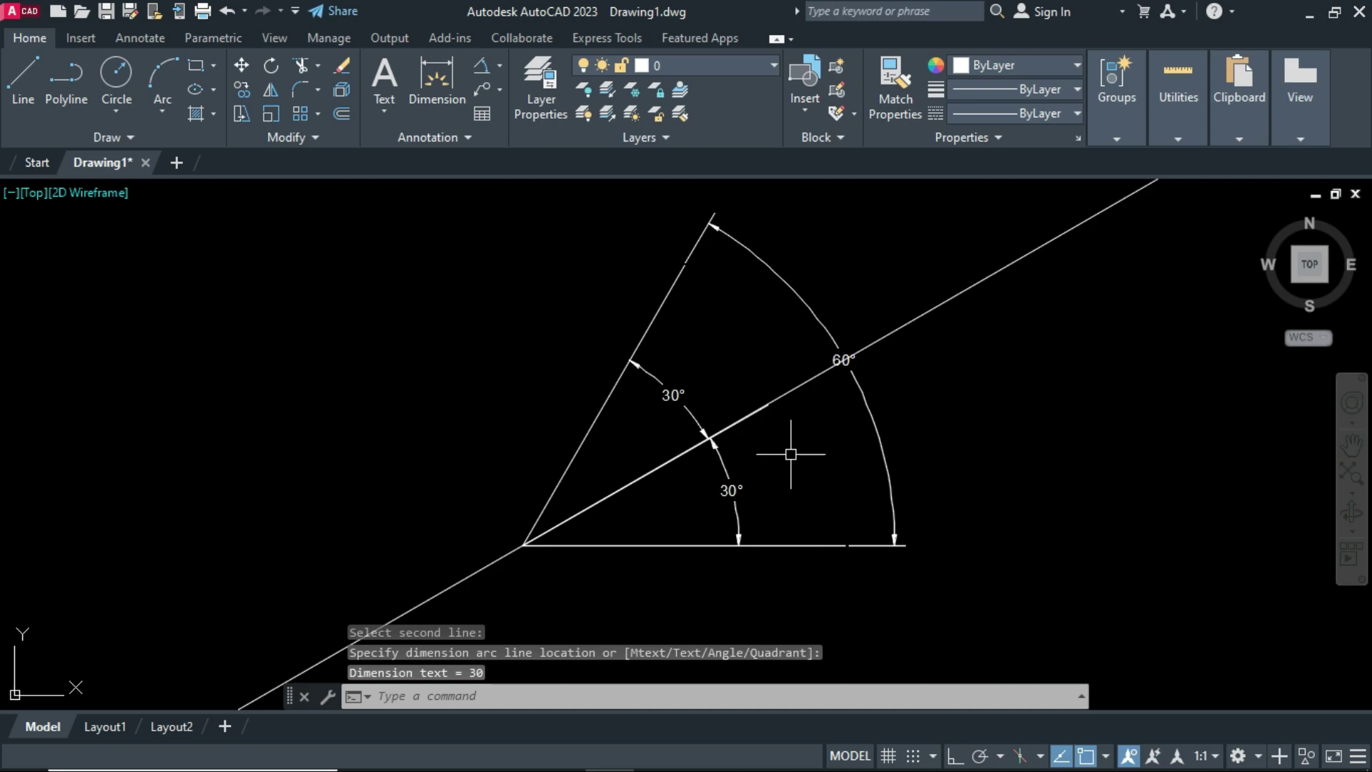
{"action": "key", "text": "ctrl+a"}
- Erase all selected objects and start an XLINE Offset with distance 5
{"action": "key", "text": "Return"}
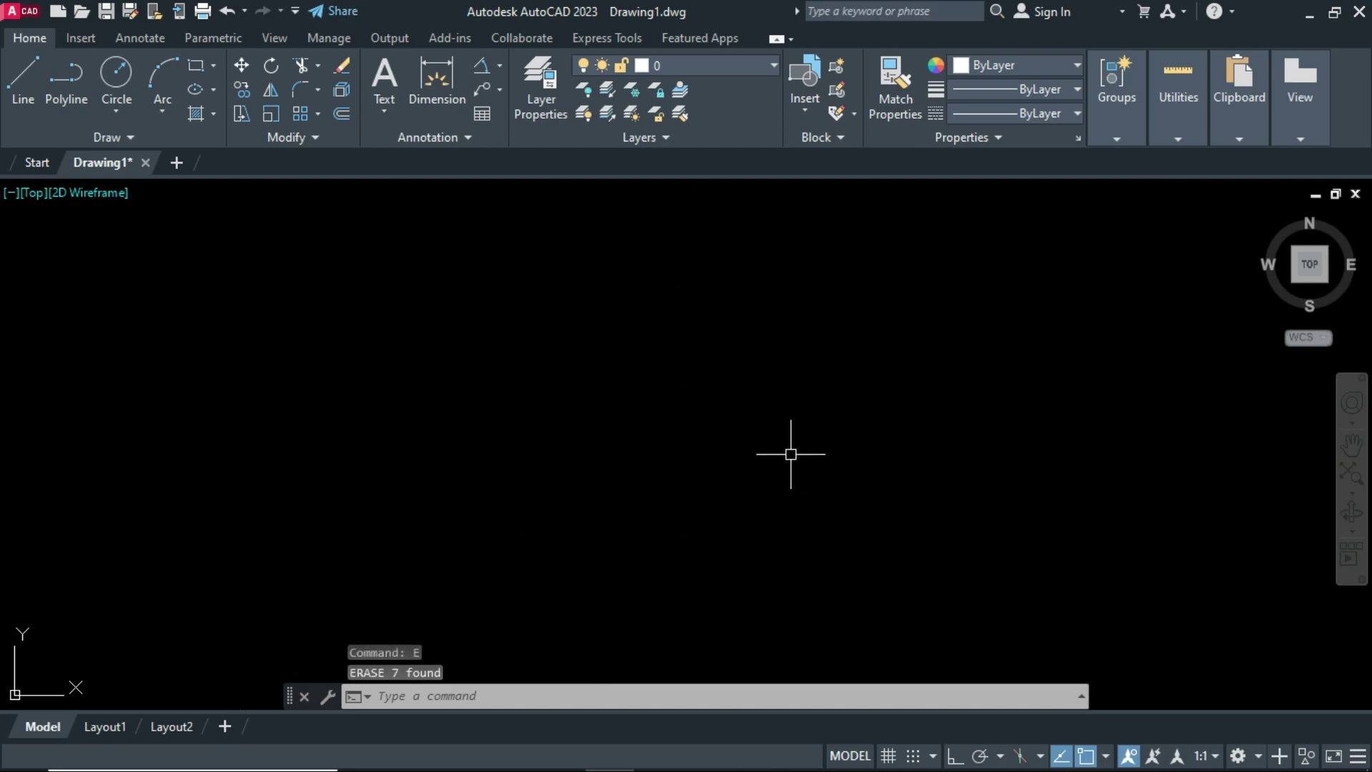
{"action": "key", "text": "Return"}
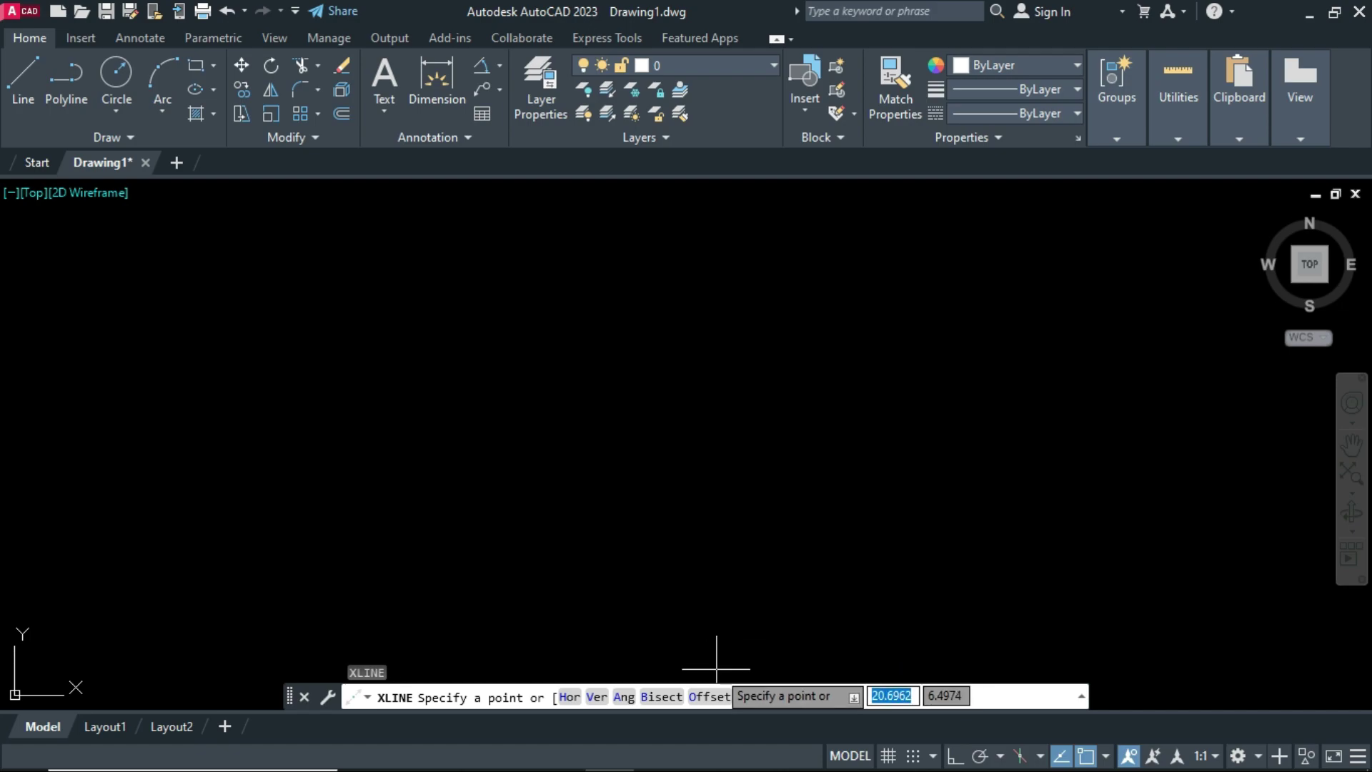
{"action": "left_click", "coordinate": [710, 697]}
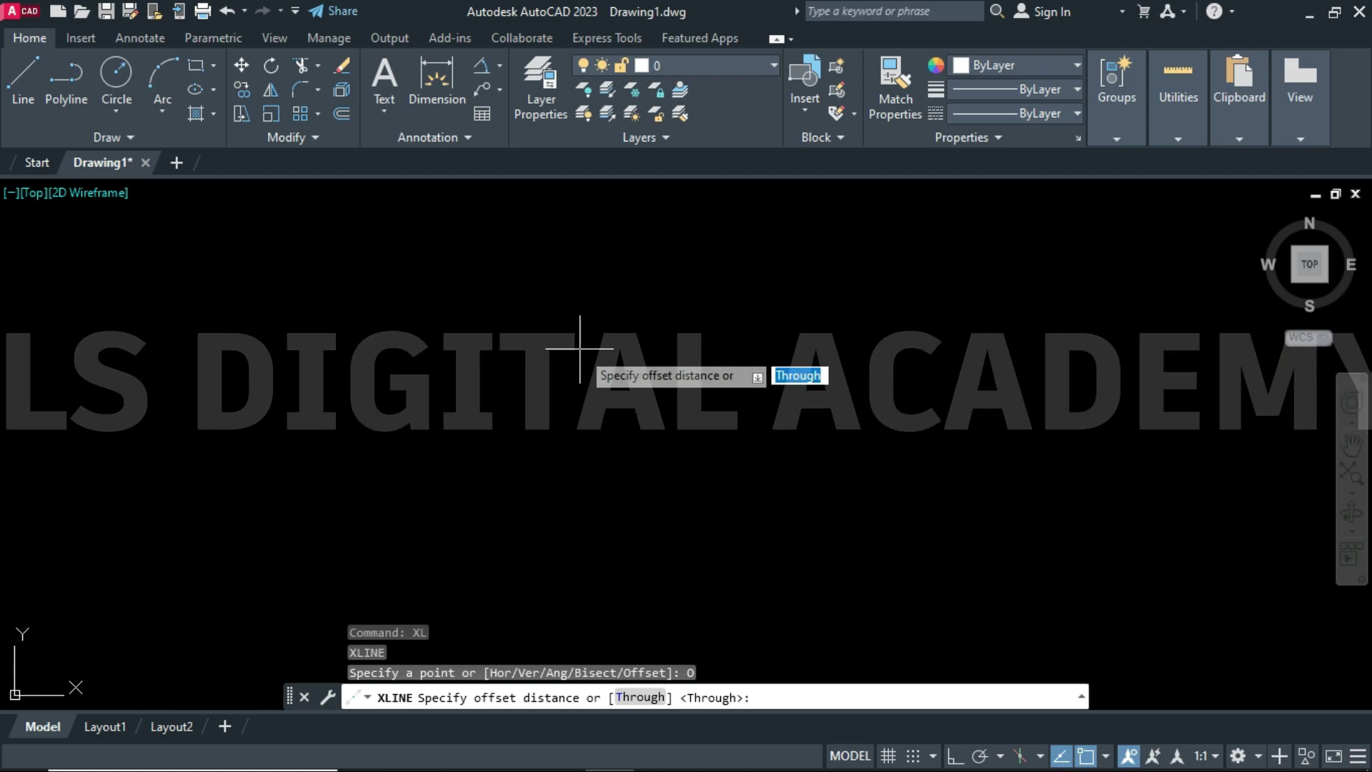
{"action": "type", "text": "5"}
{"action": "key", "text": "Return"}
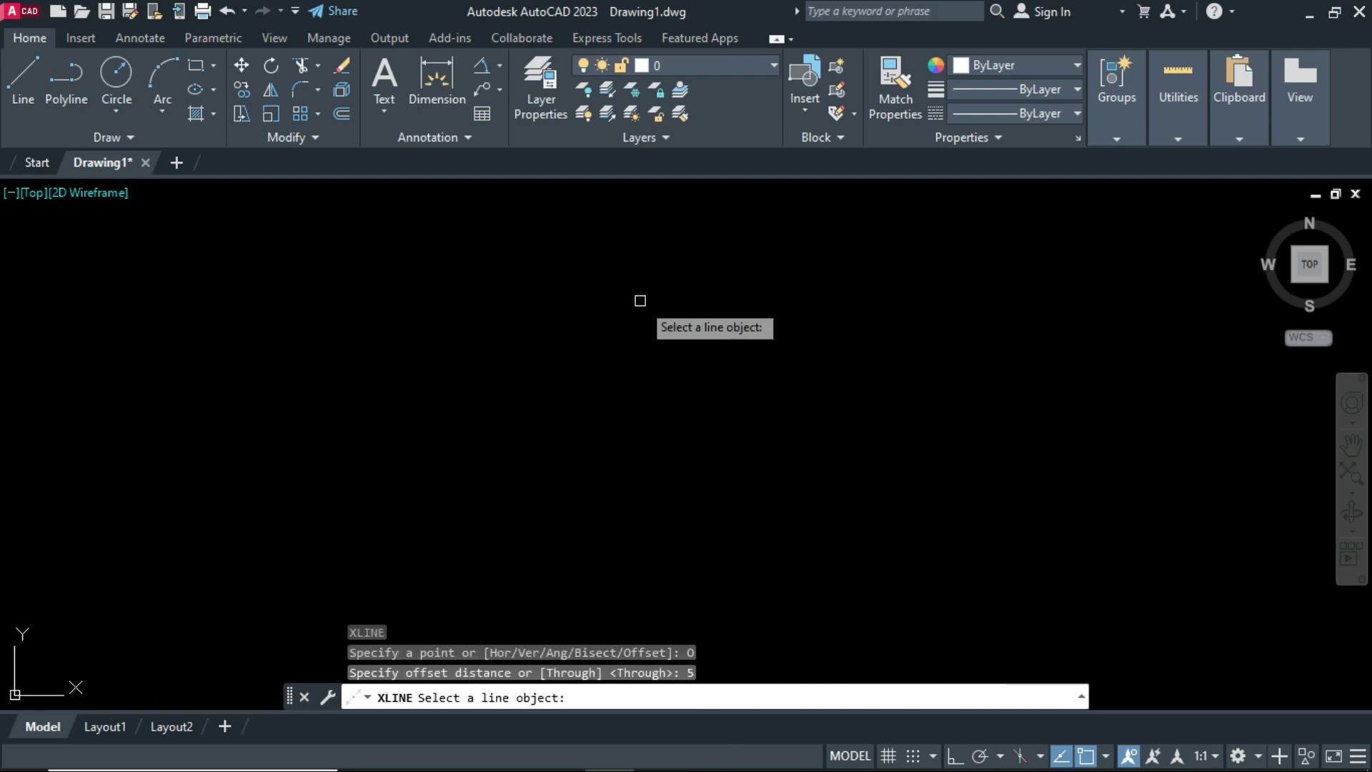
- Cancel the offset construction line and start the LINE command instead
{"action": "key", "text": "Escape"}
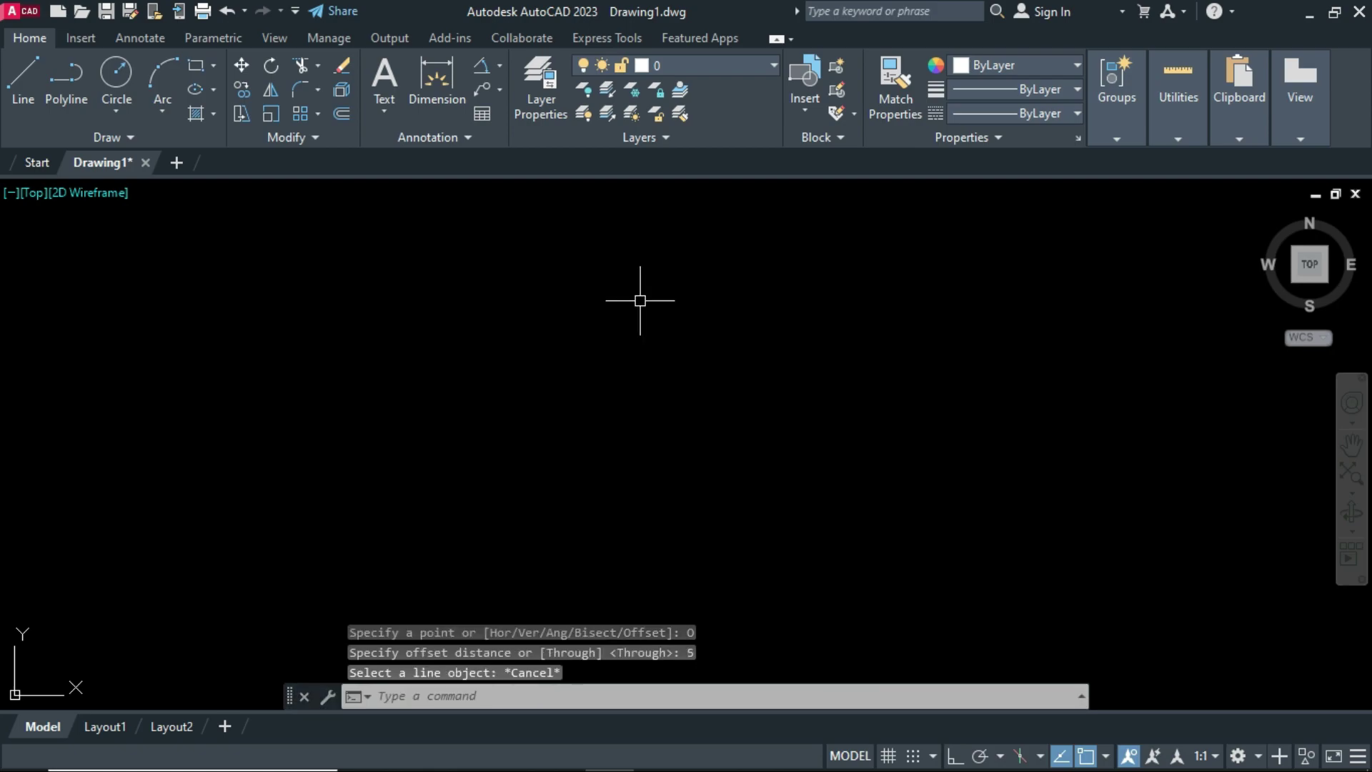
{"action": "type", "text": "l"}
{"action": "key", "text": "Return"}
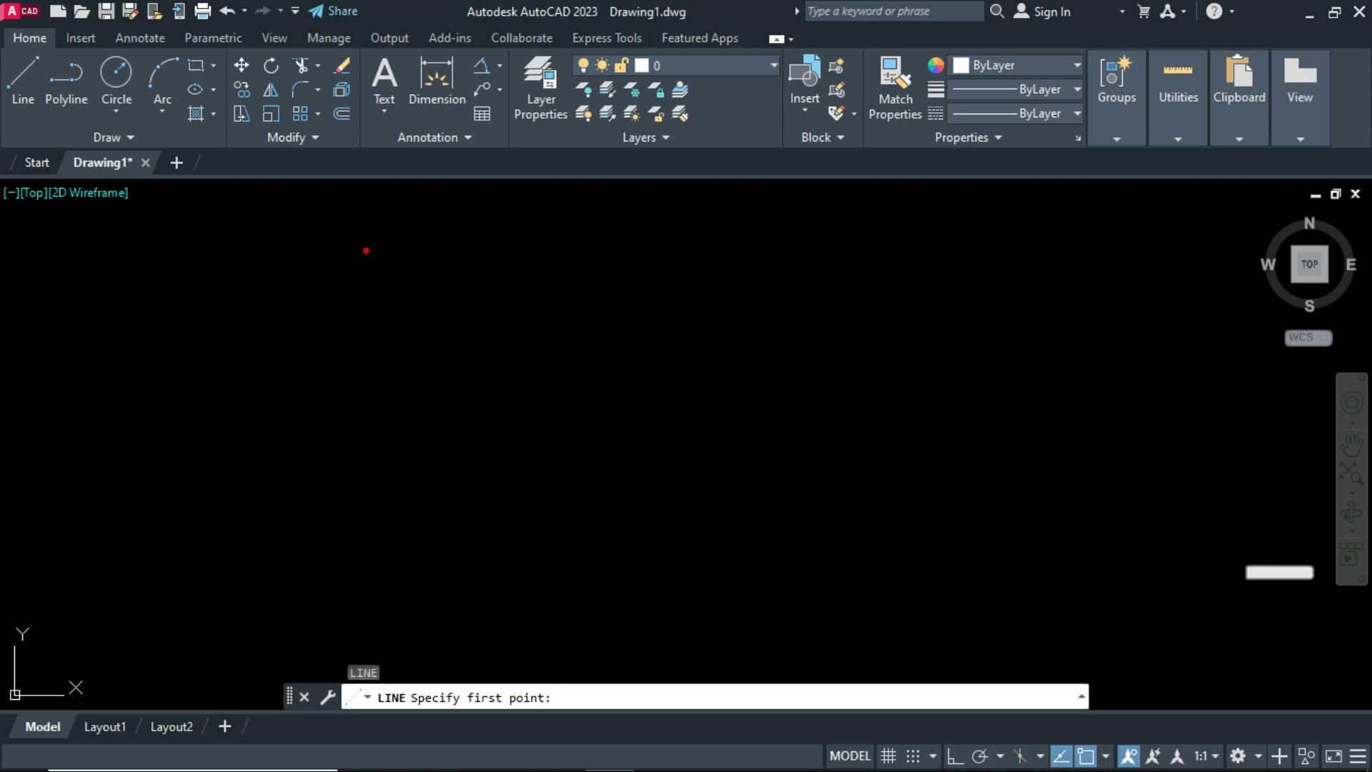
- Draw a horizontal base line near the upper left of the drawing
{"action": "left_click", "coordinate": [366, 250]}
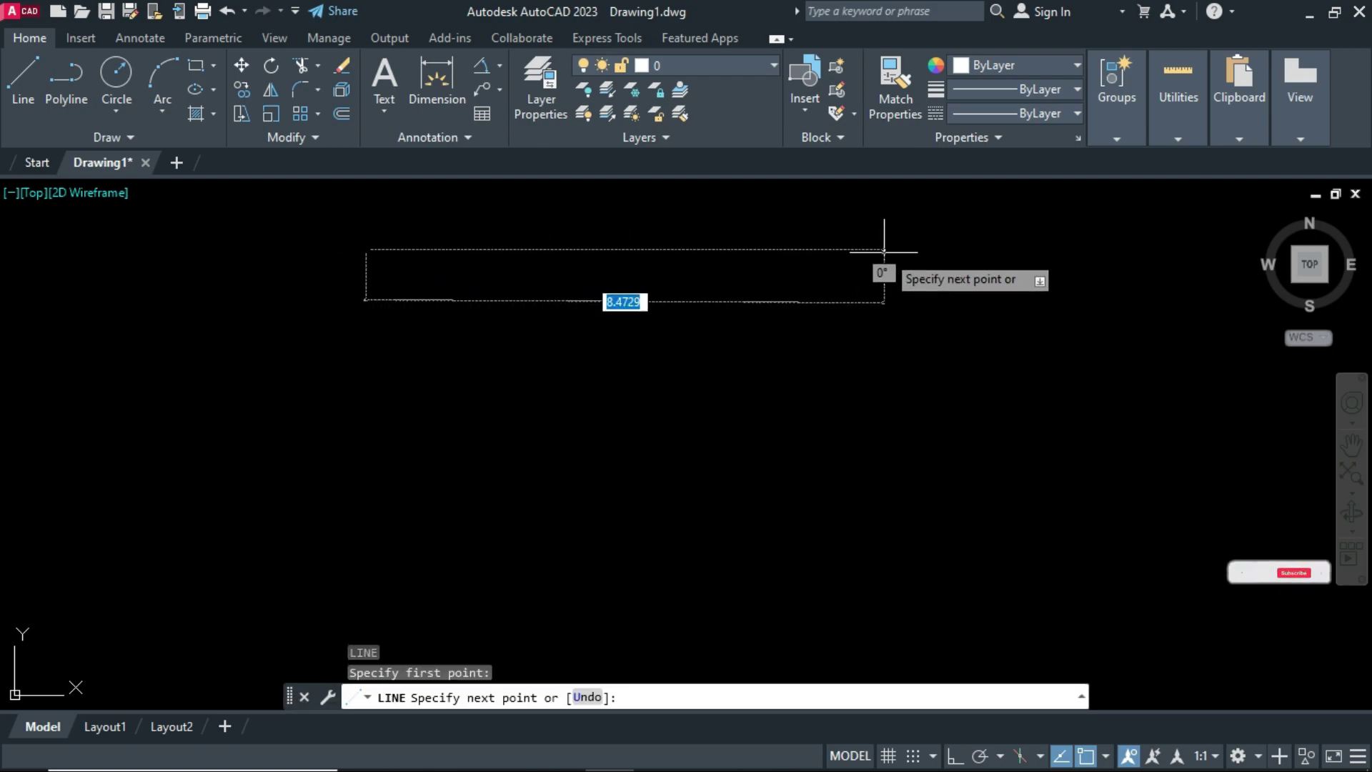
{"action": "left_click", "coordinate": [926, 249]}
{"action": "key", "text": "Return"}
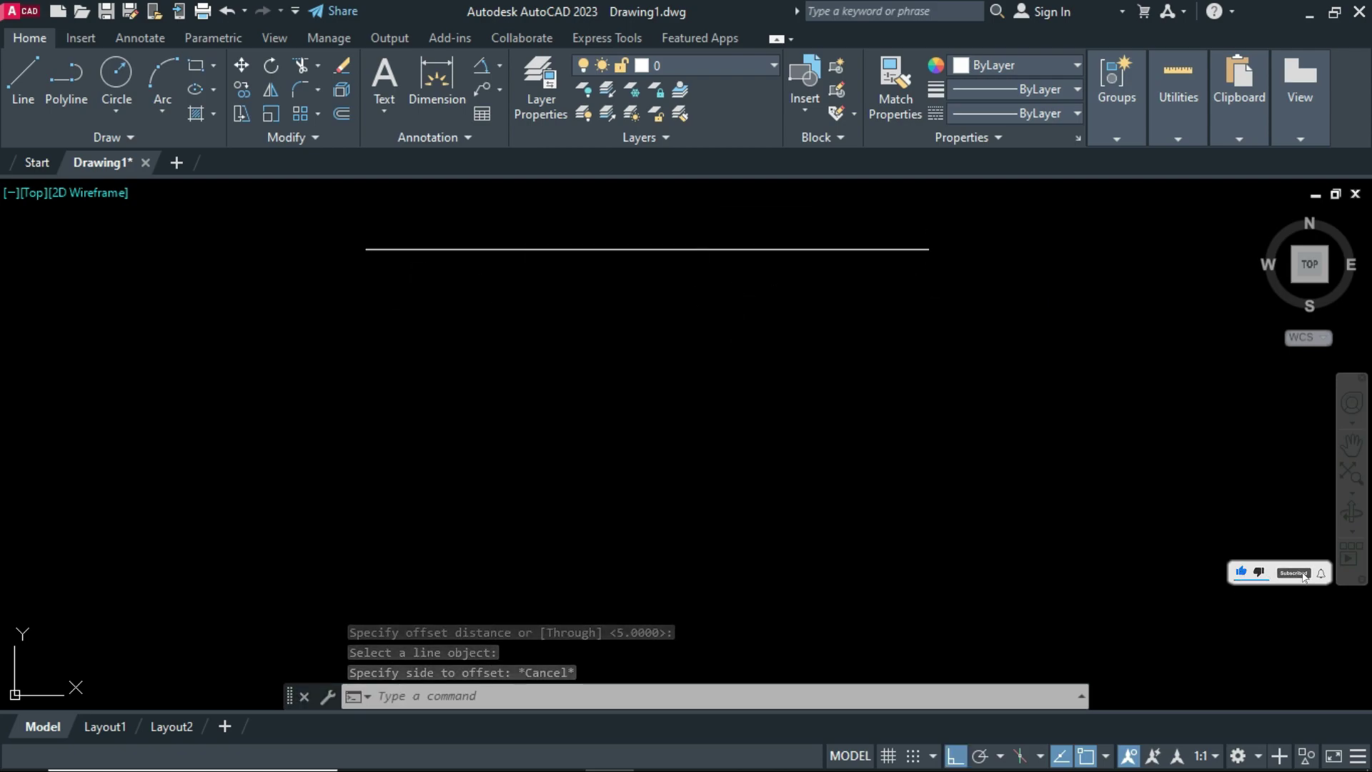
- Offset a construction line 5 units below the base line, then undo it
{"action": "type", "text": "xl"}
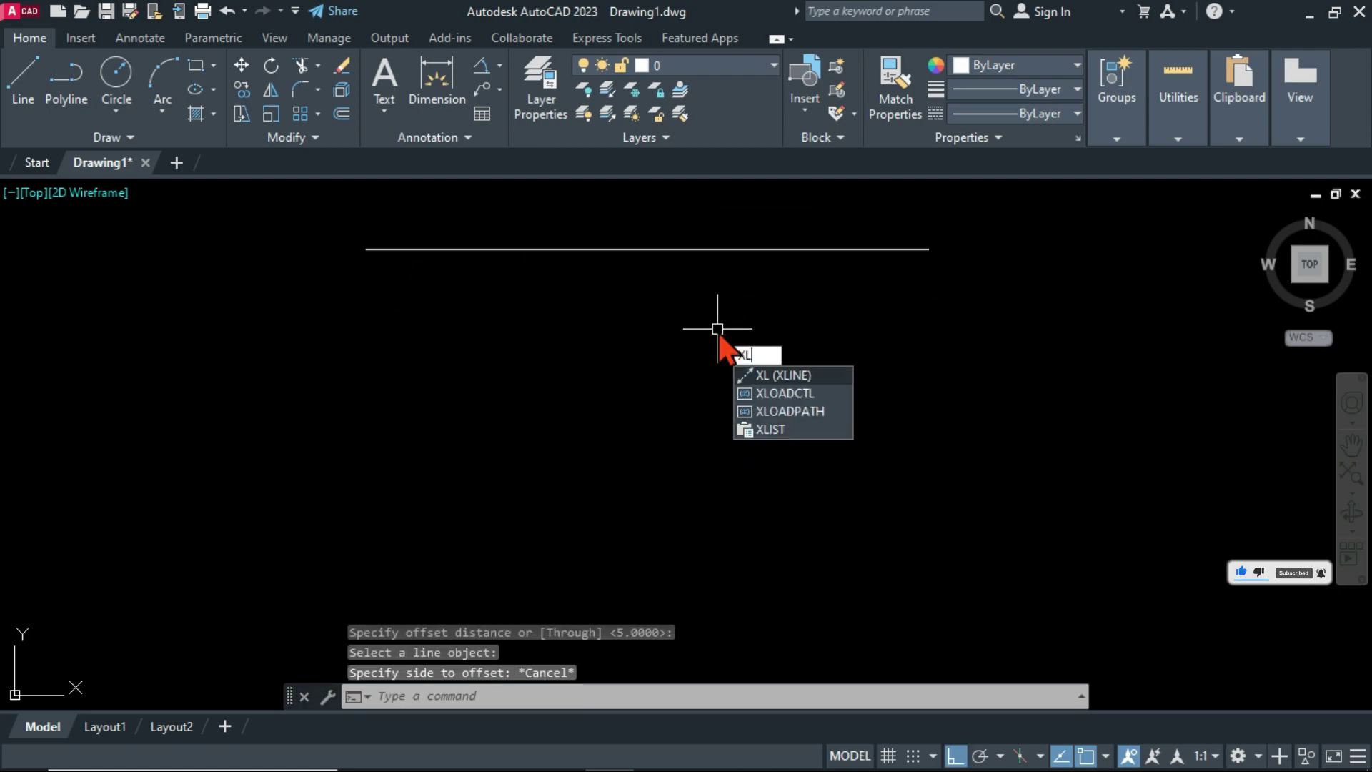
{"action": "key", "text": "Return"}
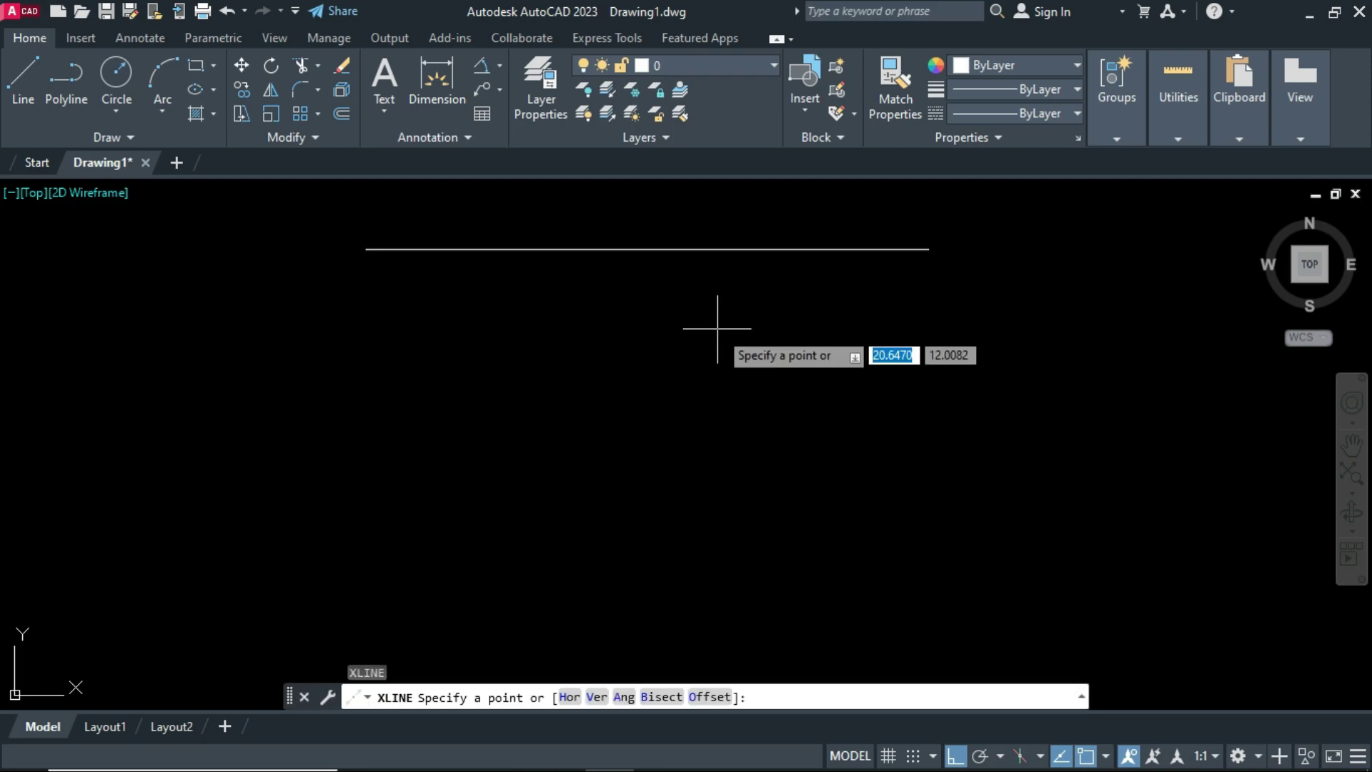
{"action": "key", "text": "Return"}
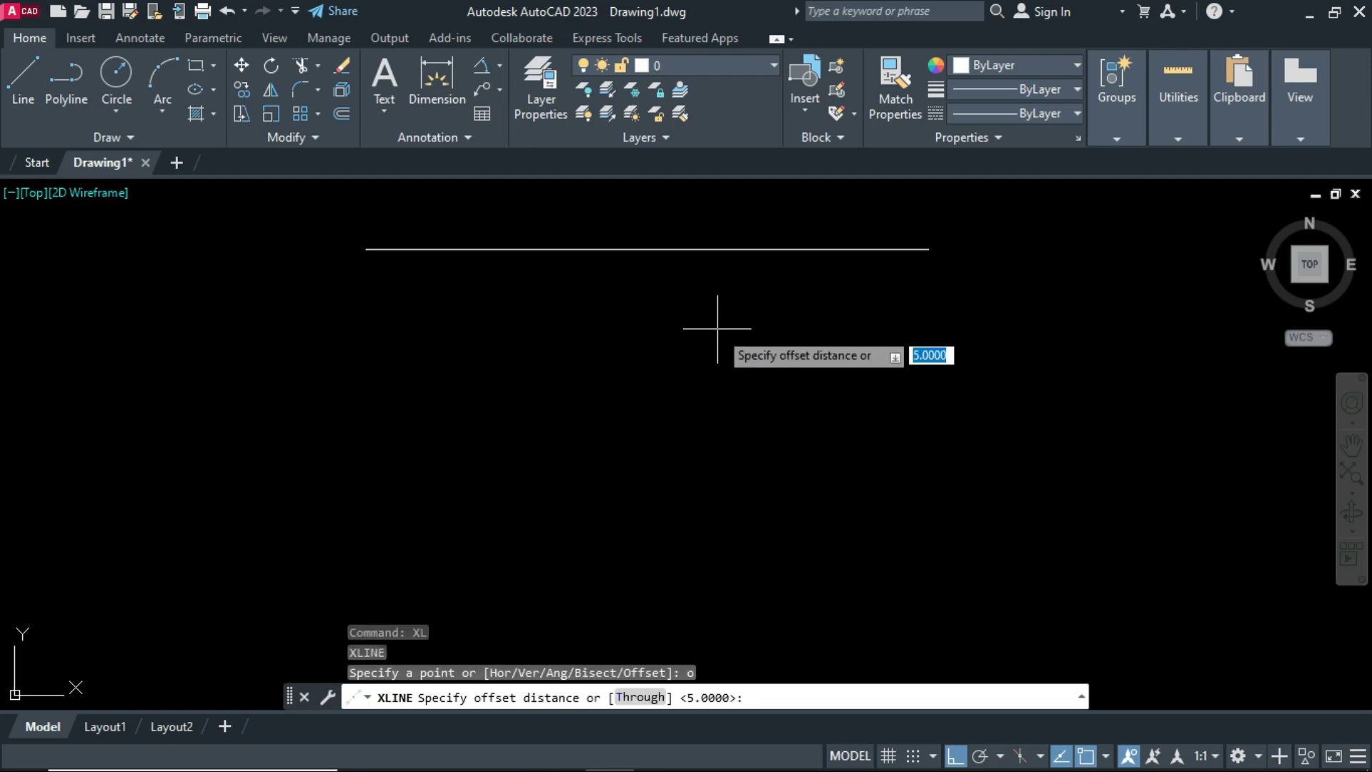
{"action": "key", "text": "Return"}
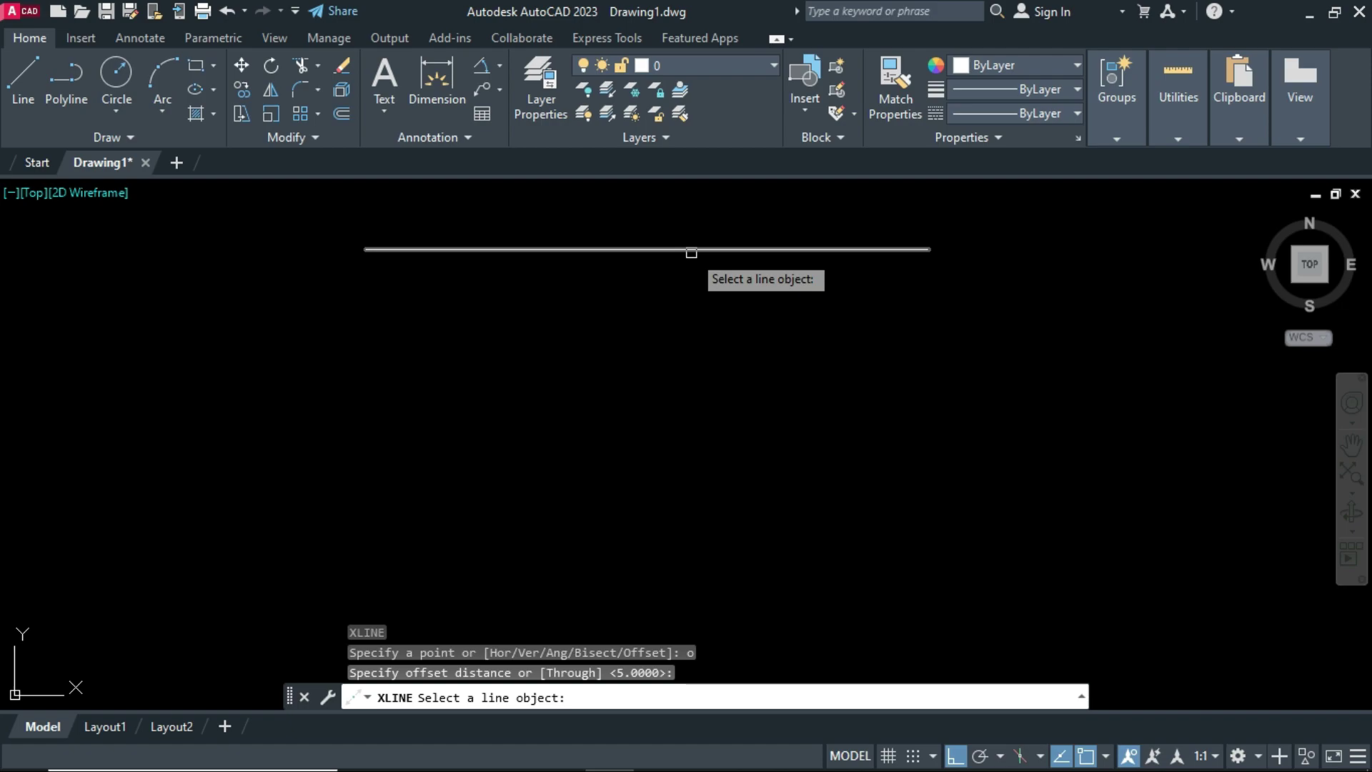
{"action": "left_click", "coordinate": [691, 253]}
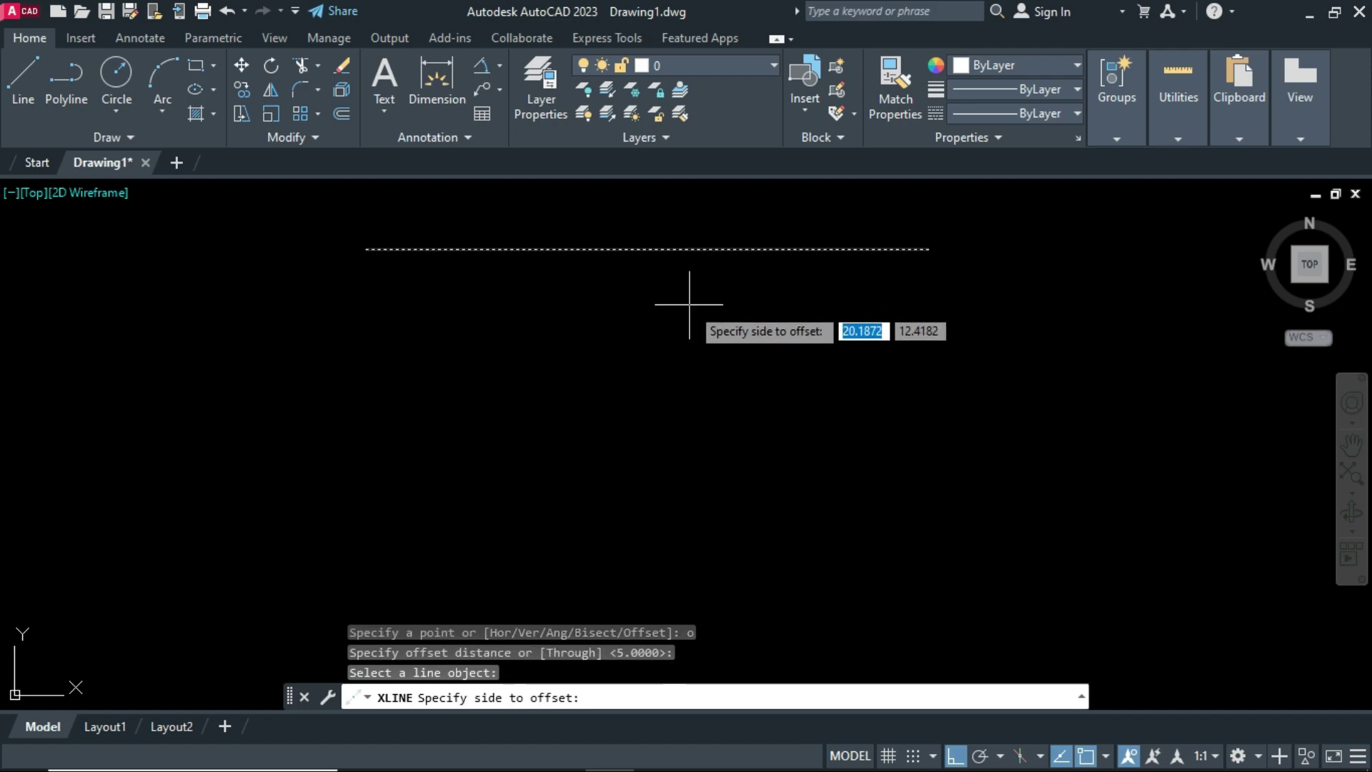
{"action": "left_click", "coordinate": [687, 310]}
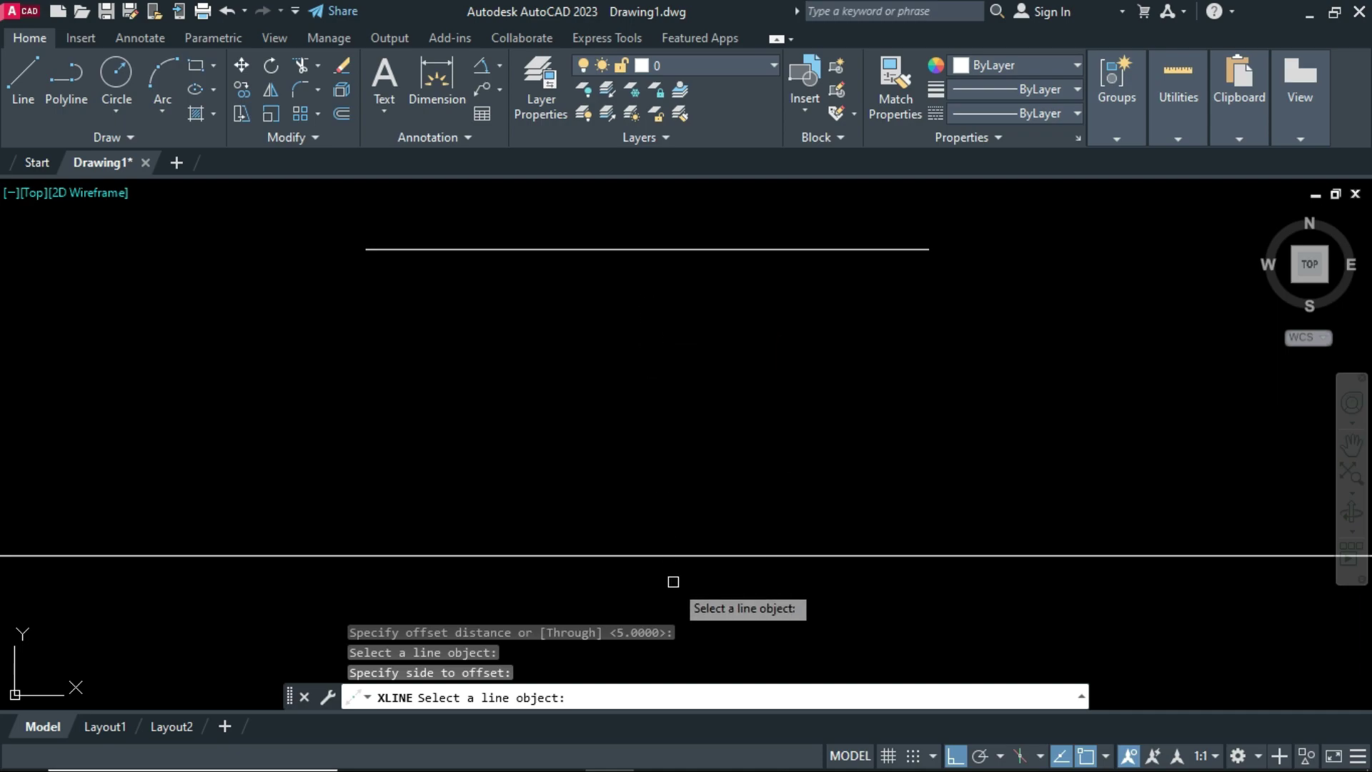
{"action": "key", "text": "ctrl+z"}
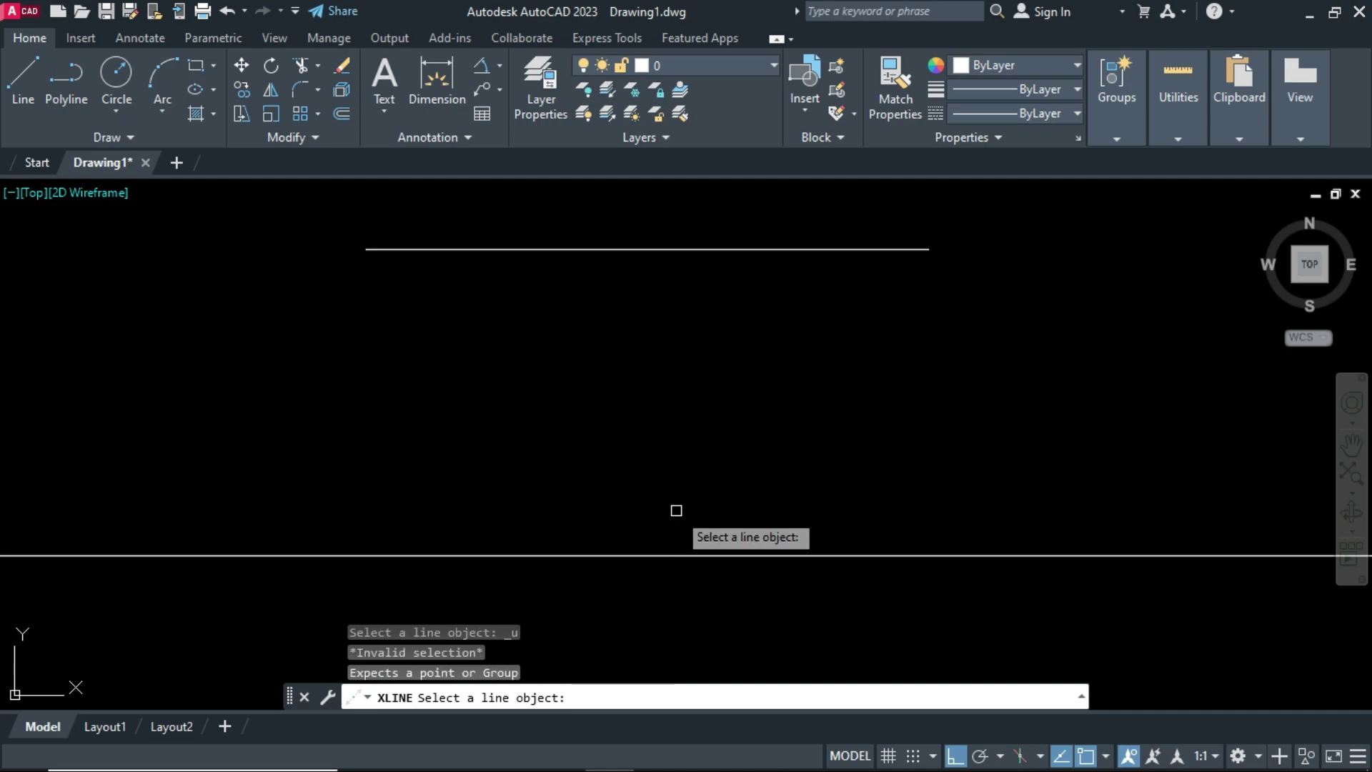
{"action": "key", "text": "Escape"}
{"action": "key", "text": "ctrl+z"}
{"action": "type", "text": "xl"}
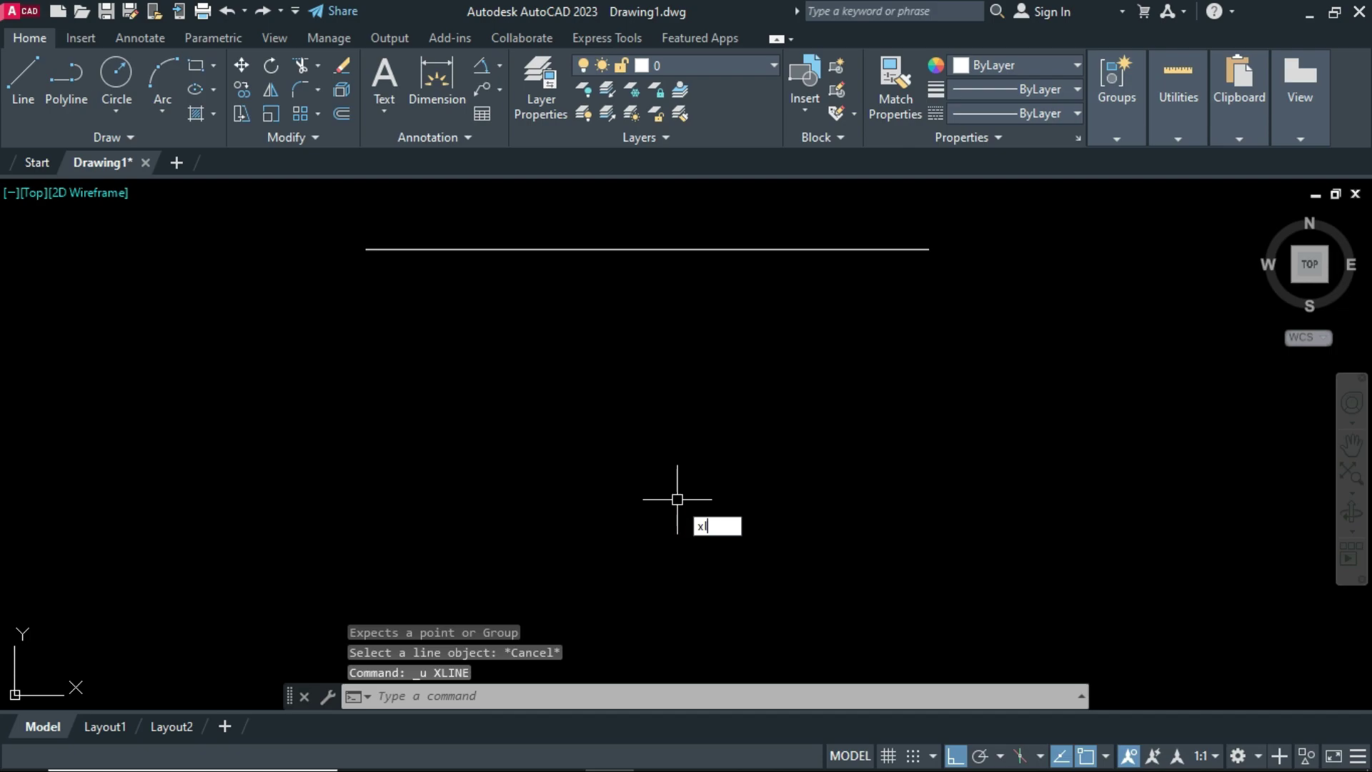
- Stack six construction lines below the base line, each offset 1 unit from the last
{"action": "key", "text": "Return"}
{"action": "key", "text": "Return"}
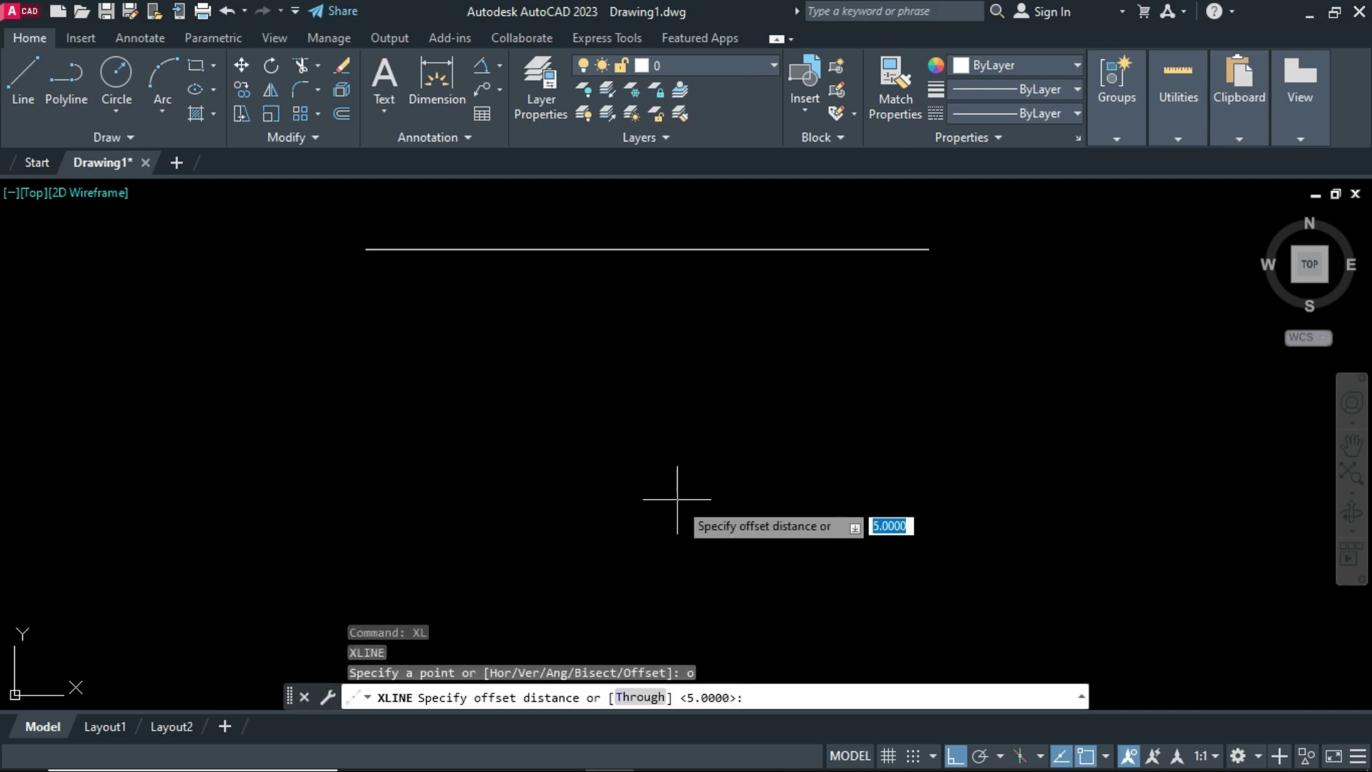
{"action": "type", "text": "1"}
{"action": "key", "text": "Return"}
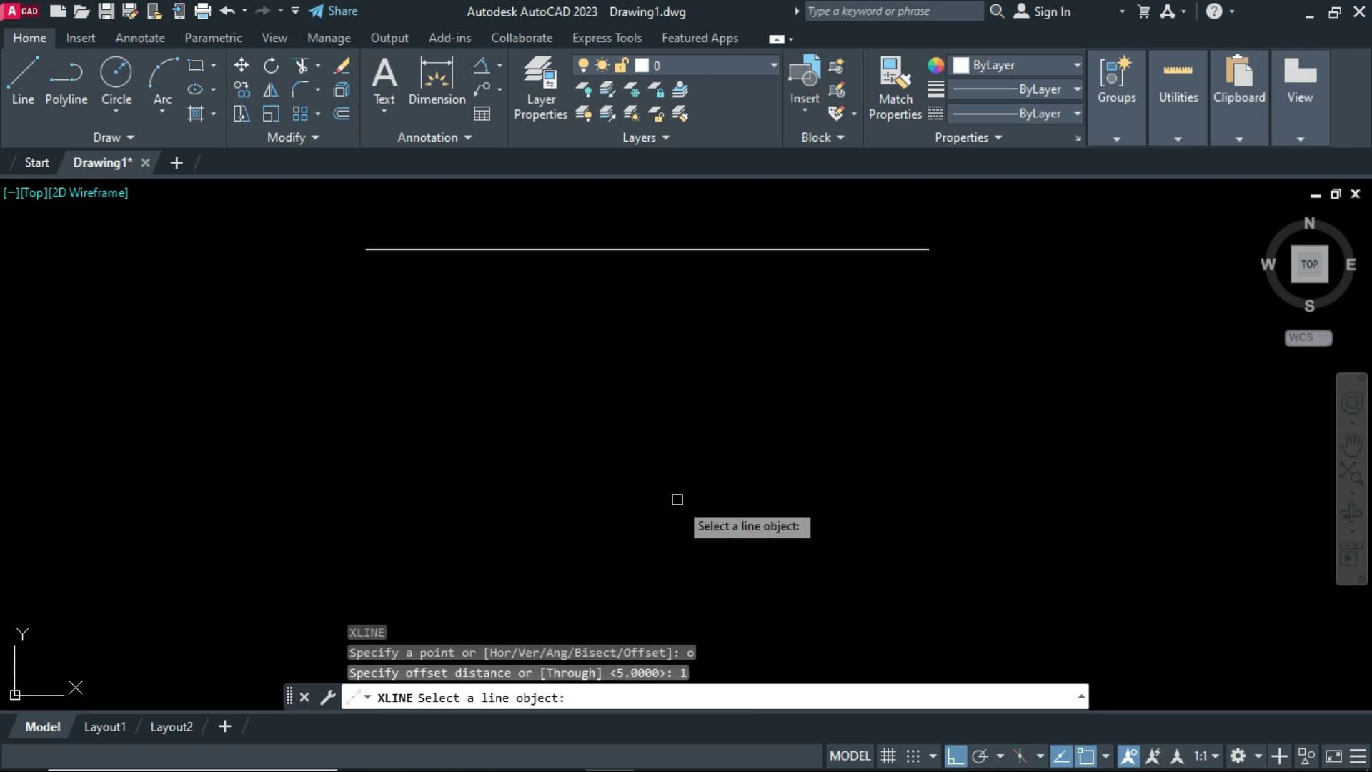
{"action": "left_click", "coordinate": [718, 249]}
{"action": "left_click", "coordinate": [718, 297]}
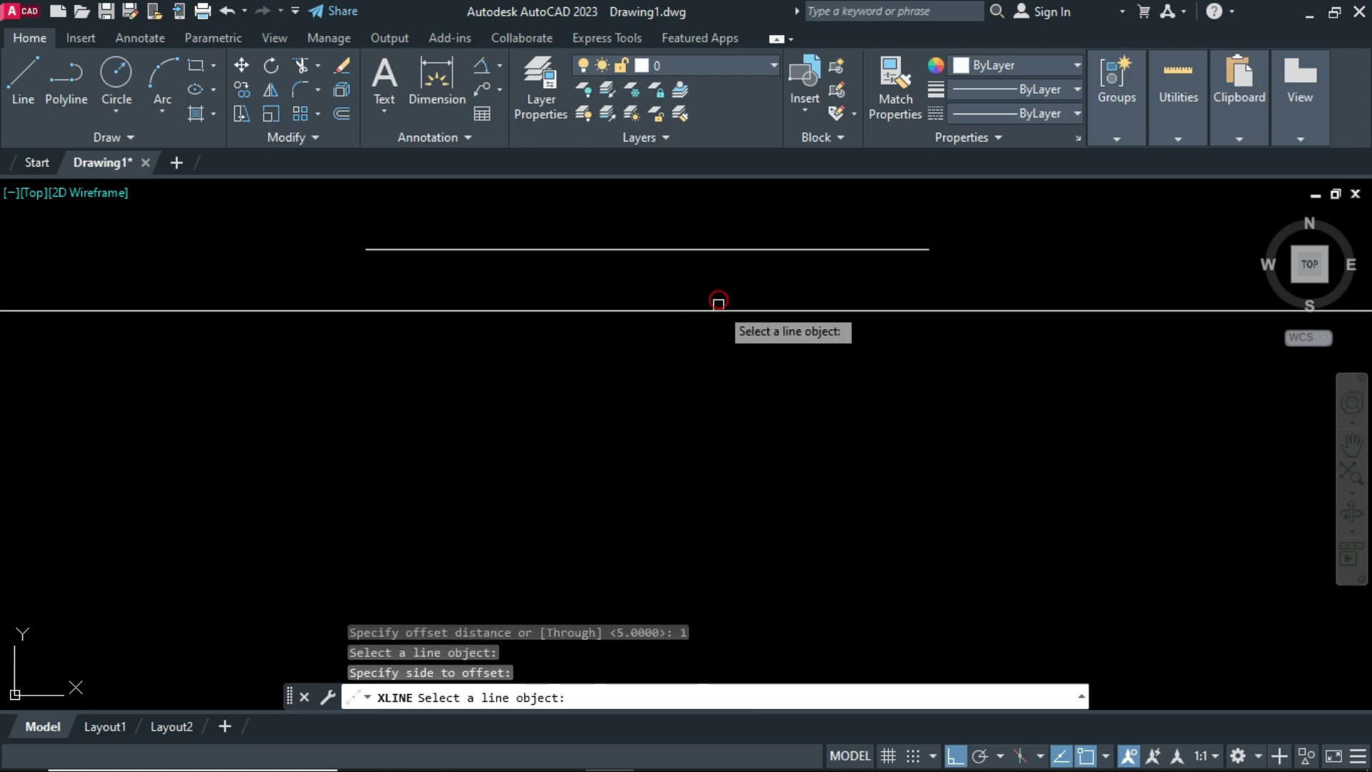
{"action": "left_click", "coordinate": [711, 364]}
{"action": "left_click", "coordinate": [710, 372]}
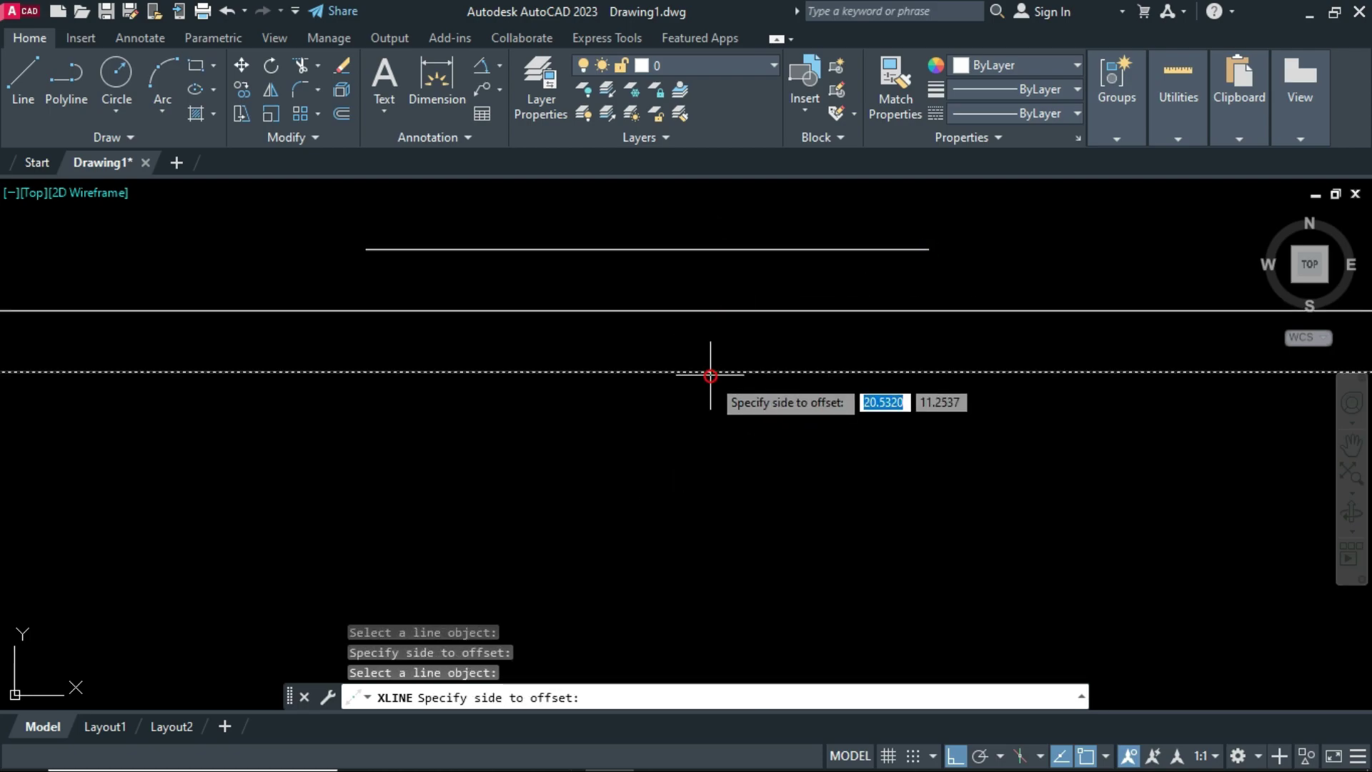
{"action": "left_click", "coordinate": [711, 404]}
{"action": "double_click", "coordinate": [708, 483]}
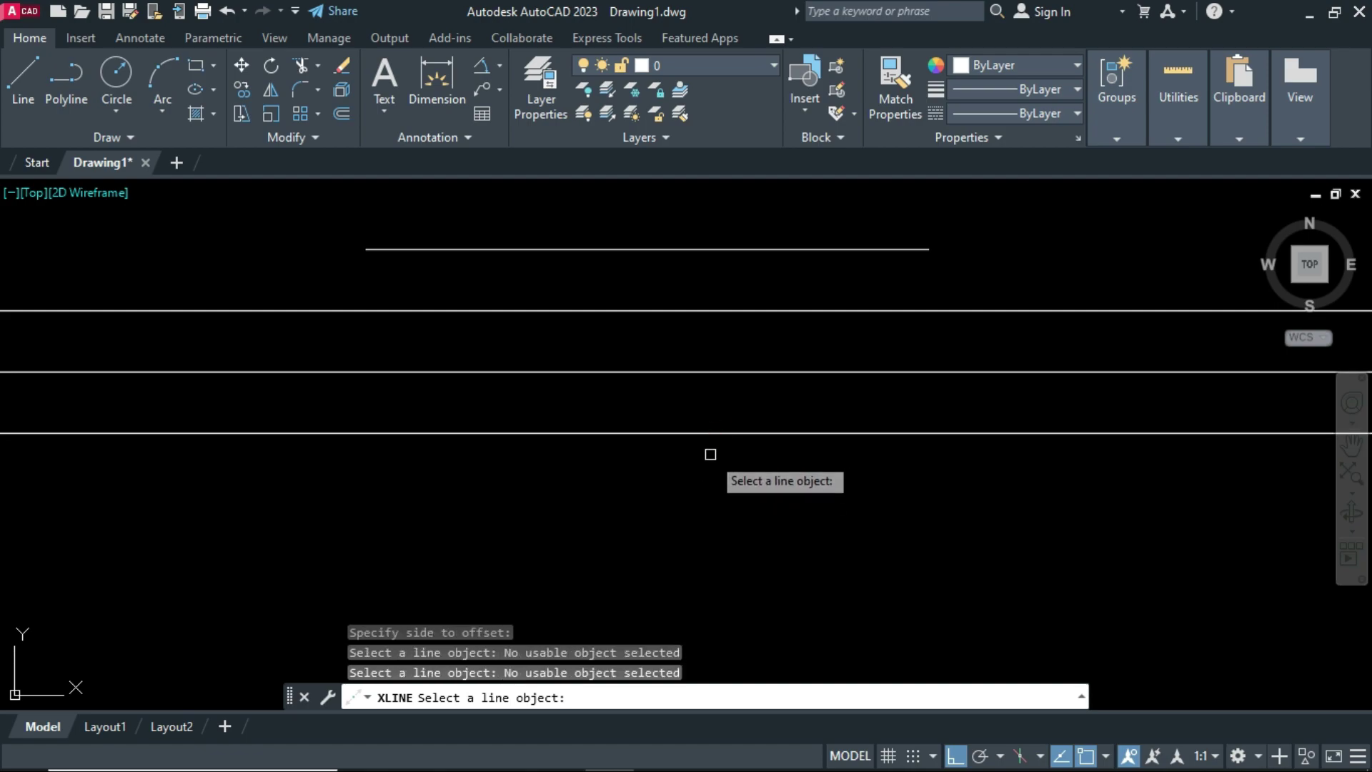
{"action": "left_click", "coordinate": [719, 433]}
{"action": "left_click", "coordinate": [725, 501]}
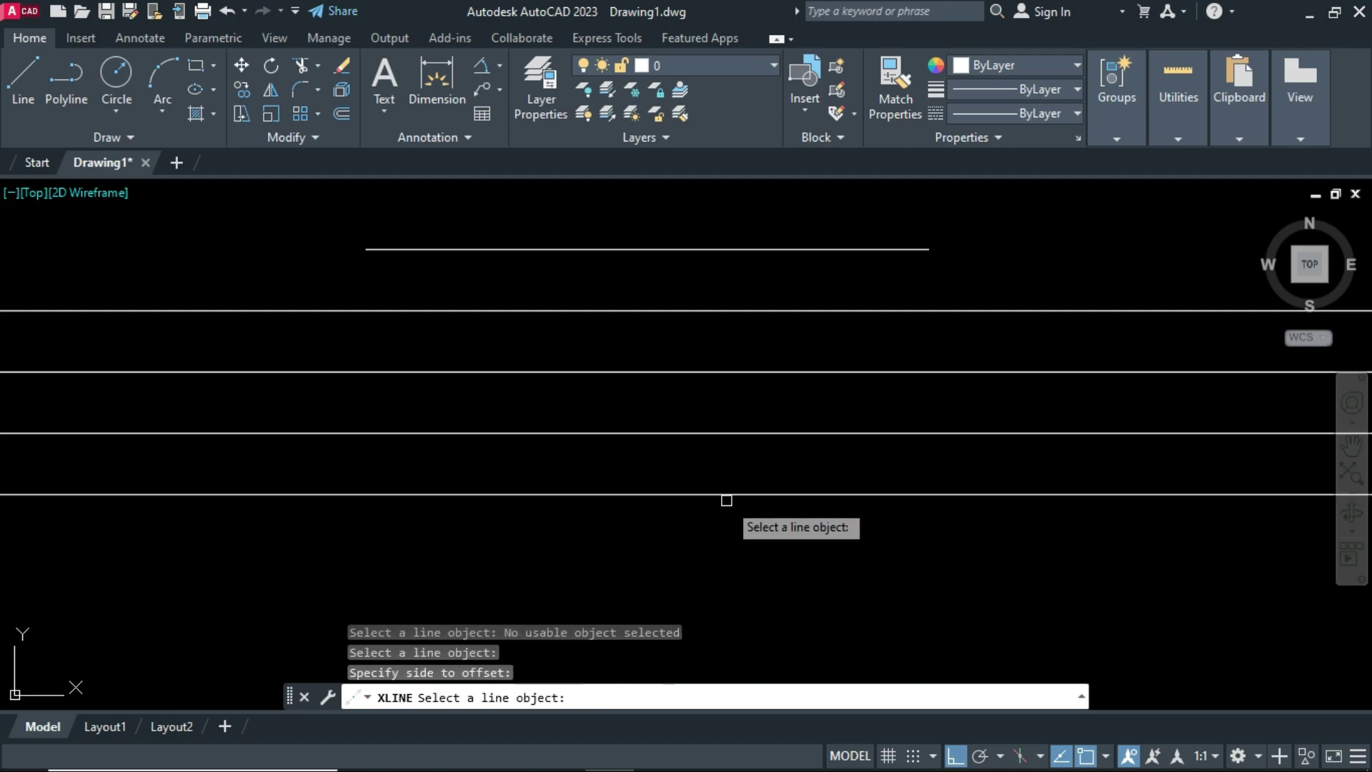
{"action": "left_click", "coordinate": [726, 495]}
{"action": "left_click", "coordinate": [727, 536]}
{"action": "left_click", "coordinate": [723, 556]}
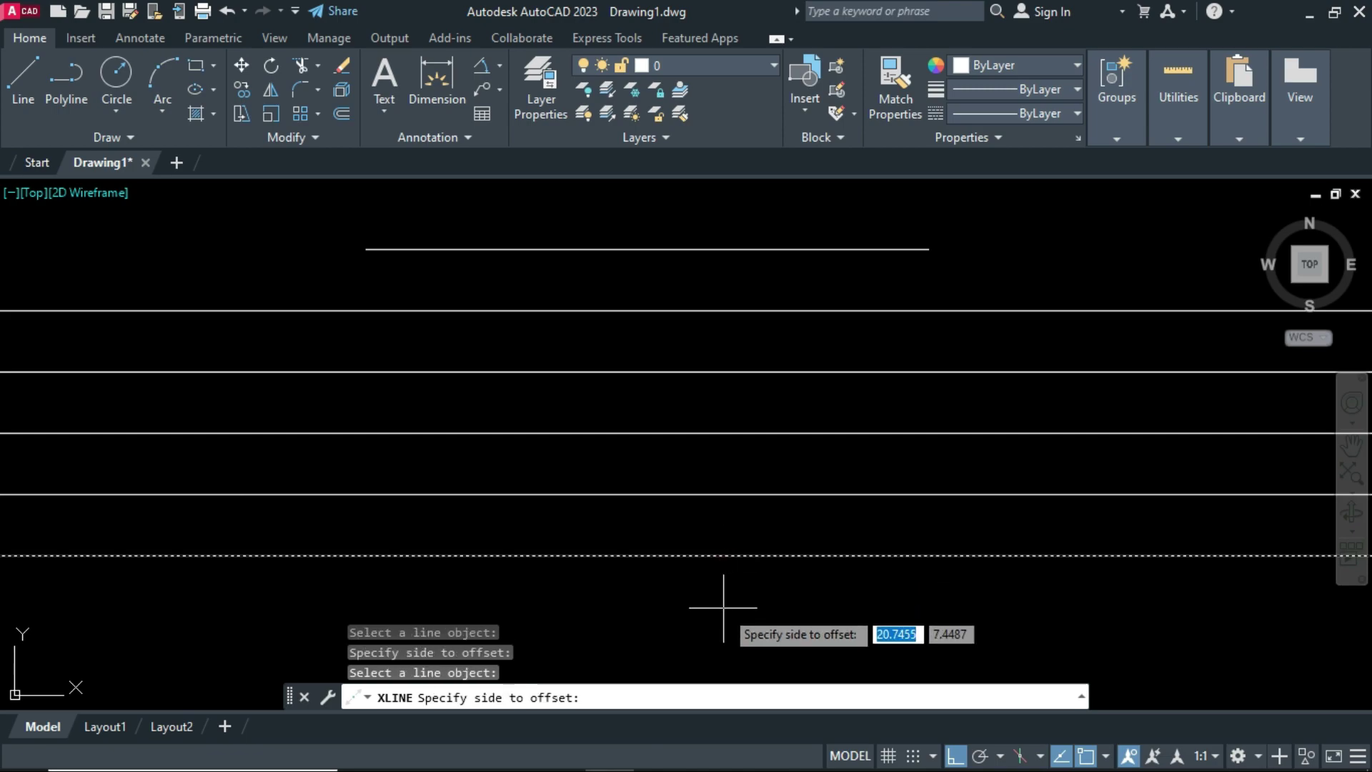
{"action": "left_click", "coordinate": [723, 606]}
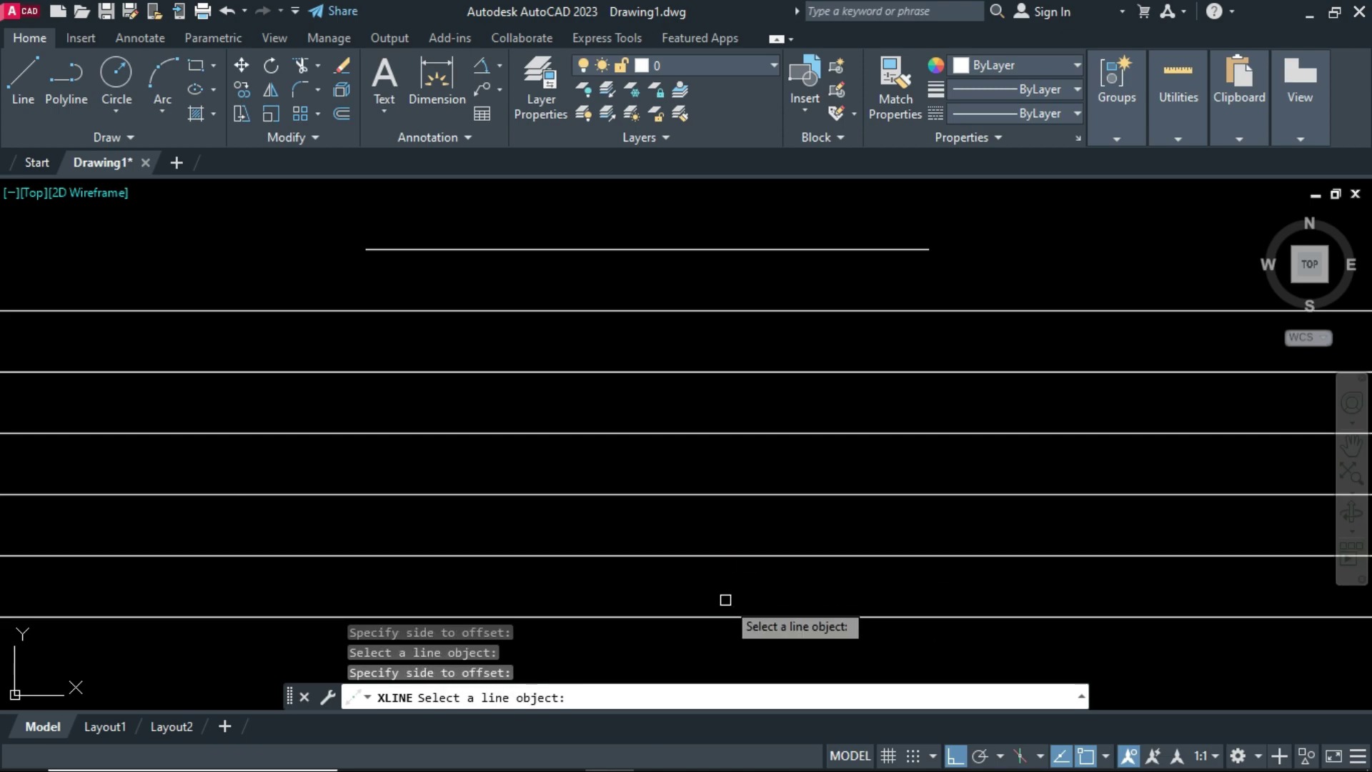
{"action": "key", "text": "Escape"}
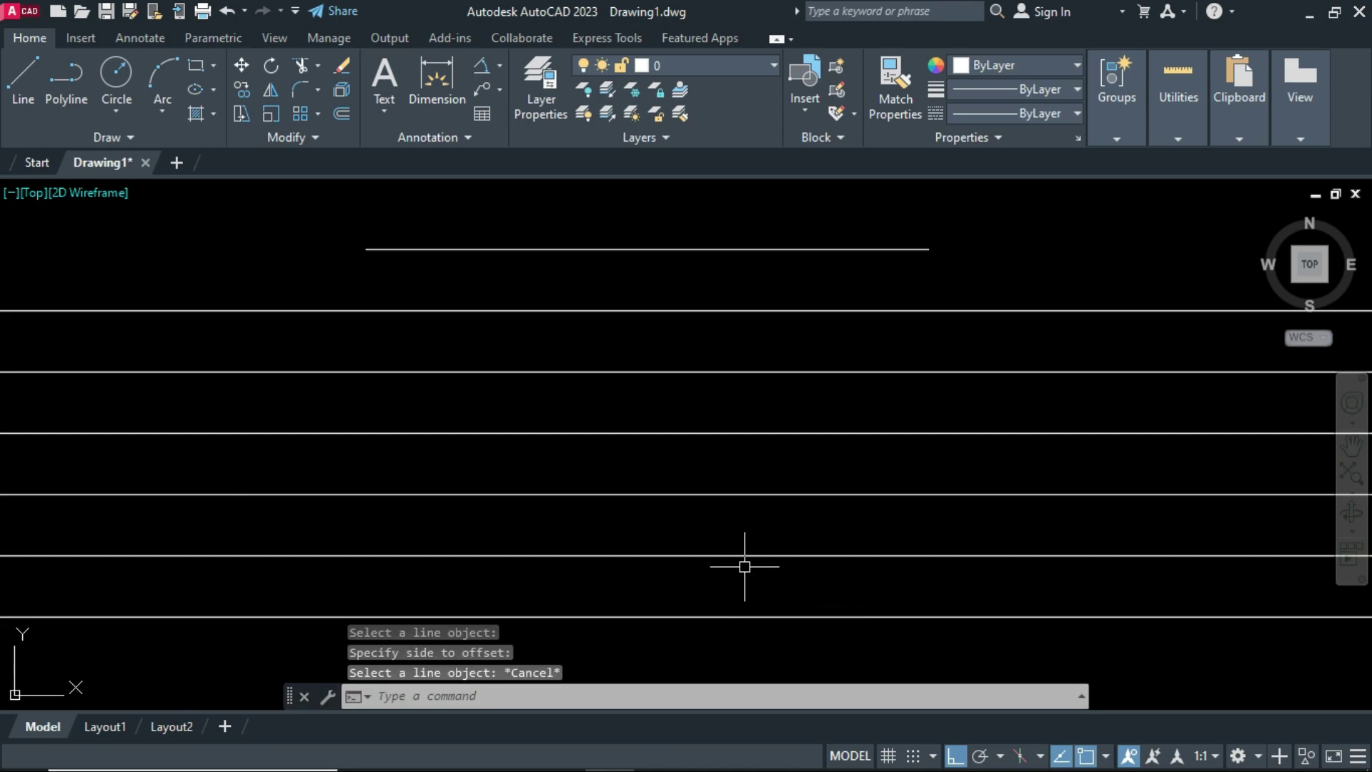
- Erase everything and place a horizontal construction line near the top
{"action": "key", "text": "ctrl+a"}
{"action": "key", "text": "Delete"}
{"action": "key", "text": "Escape"}
{"action": "type", "text": "l"}
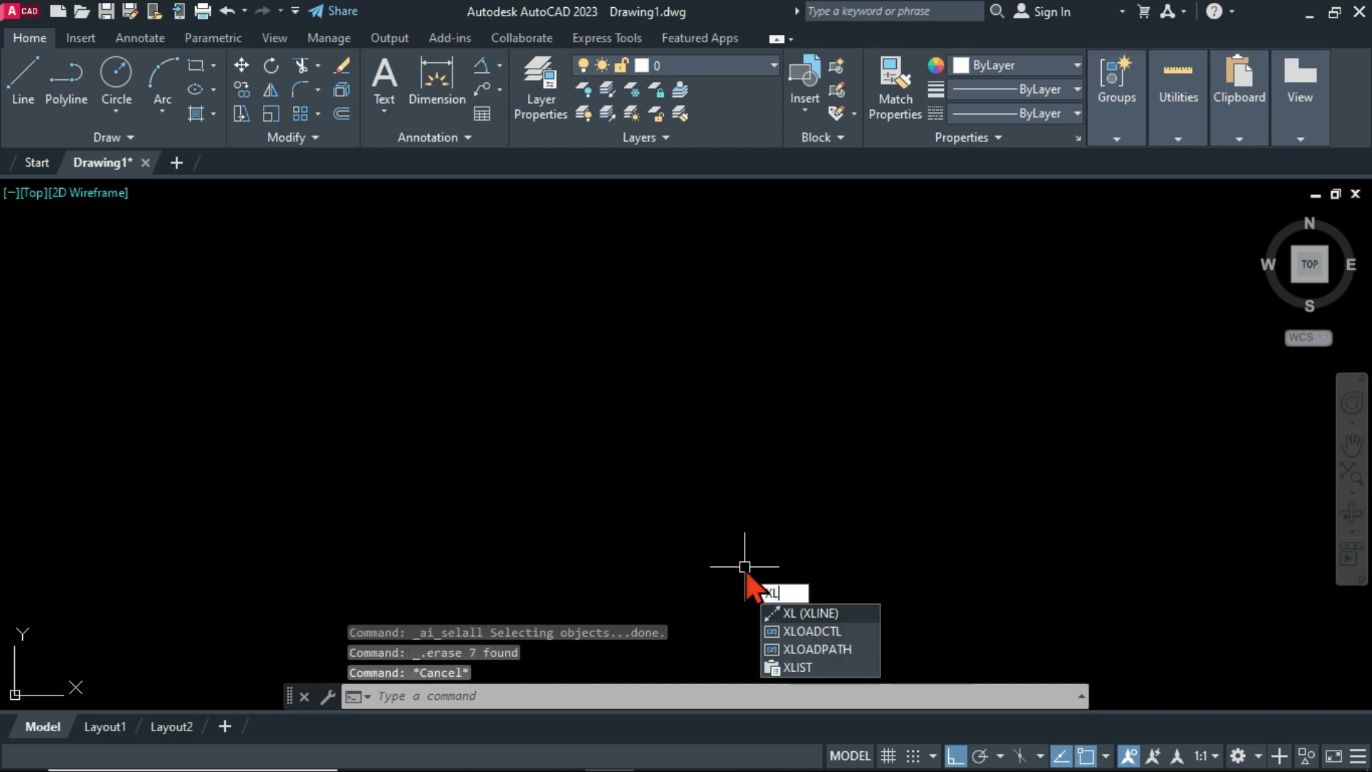
{"action": "key", "text": "Return"}
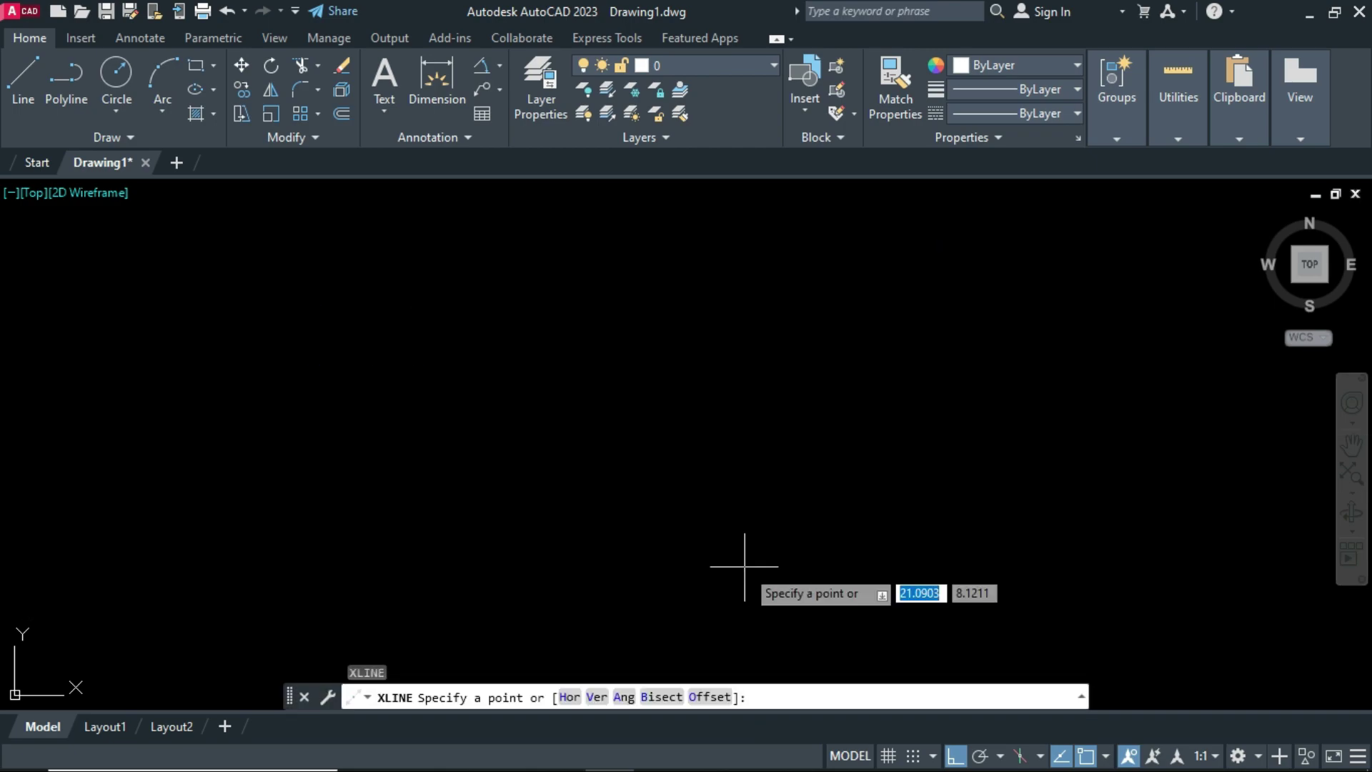
{"action": "key", "text": "Return"}
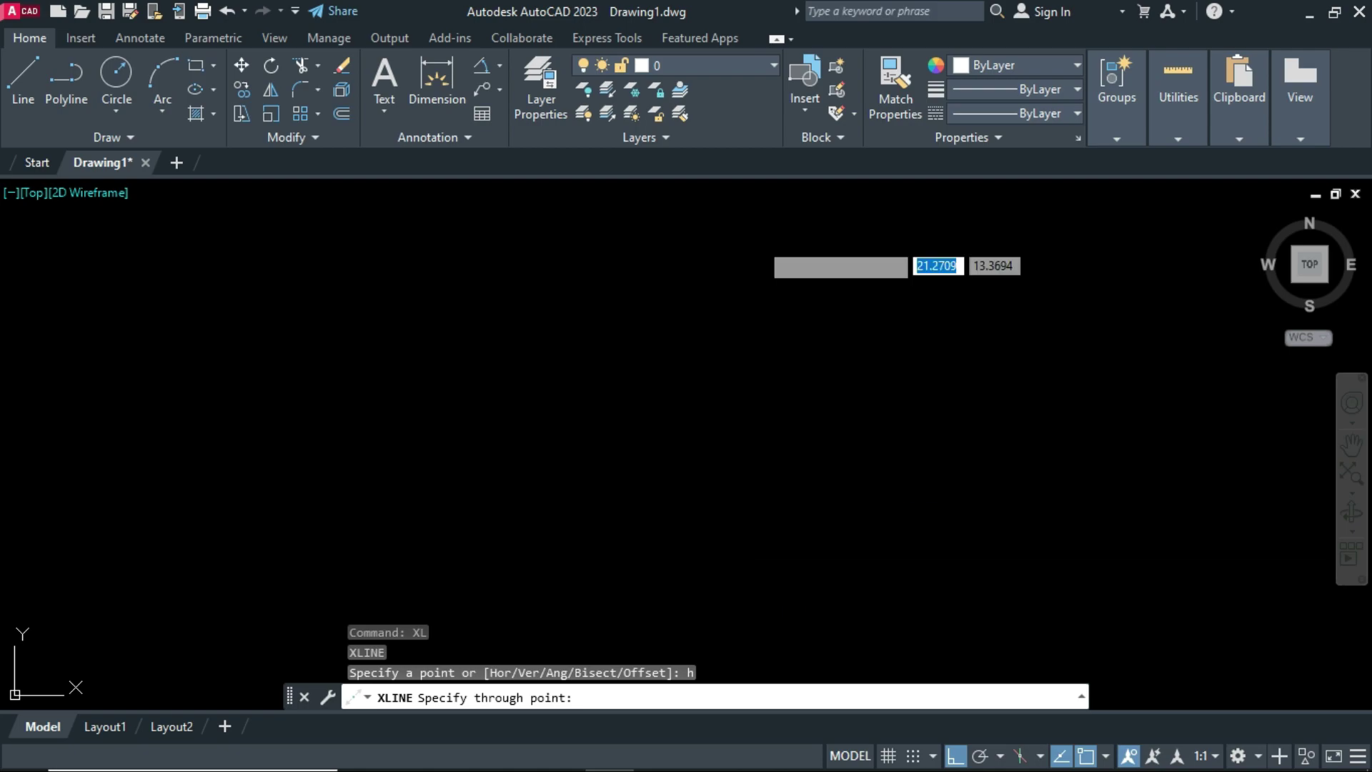
{"action": "left_click", "coordinate": [751, 231]}
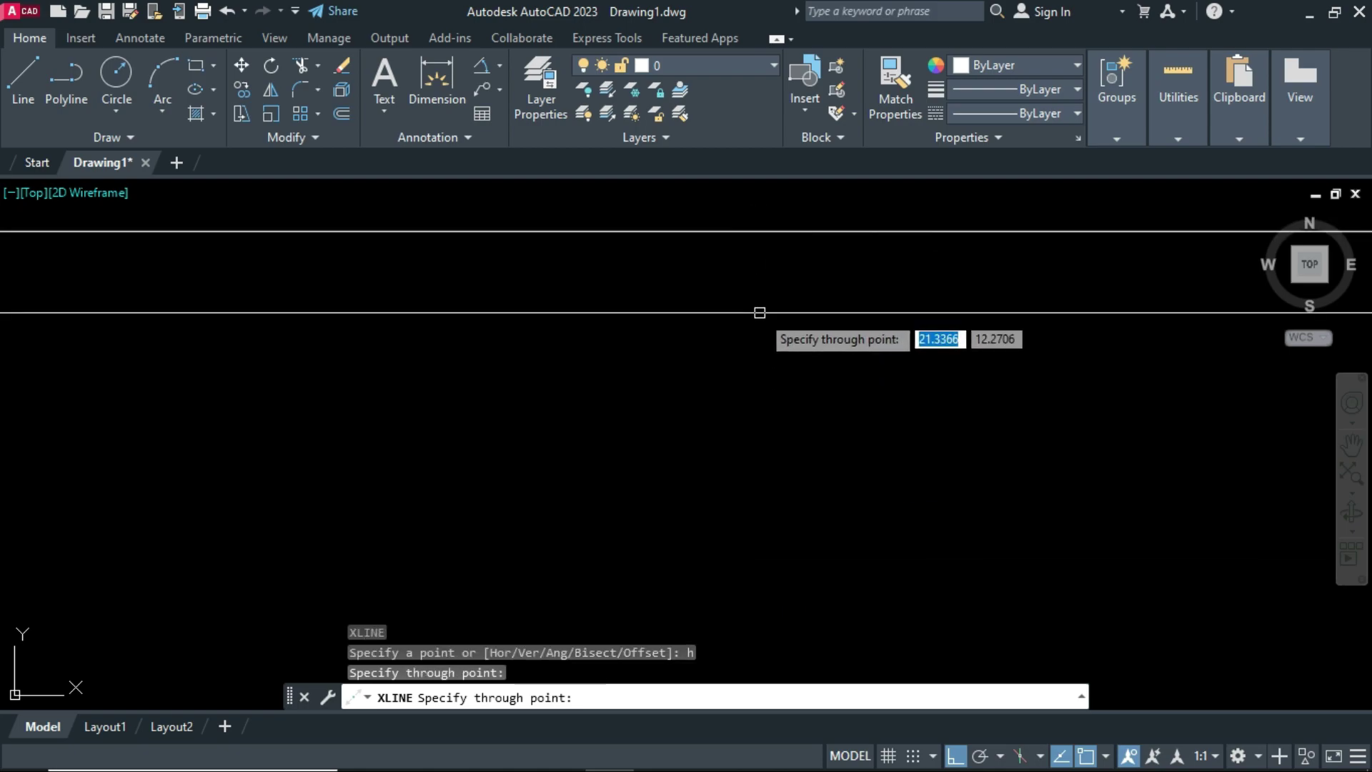
{"action": "key", "text": "Escape"}
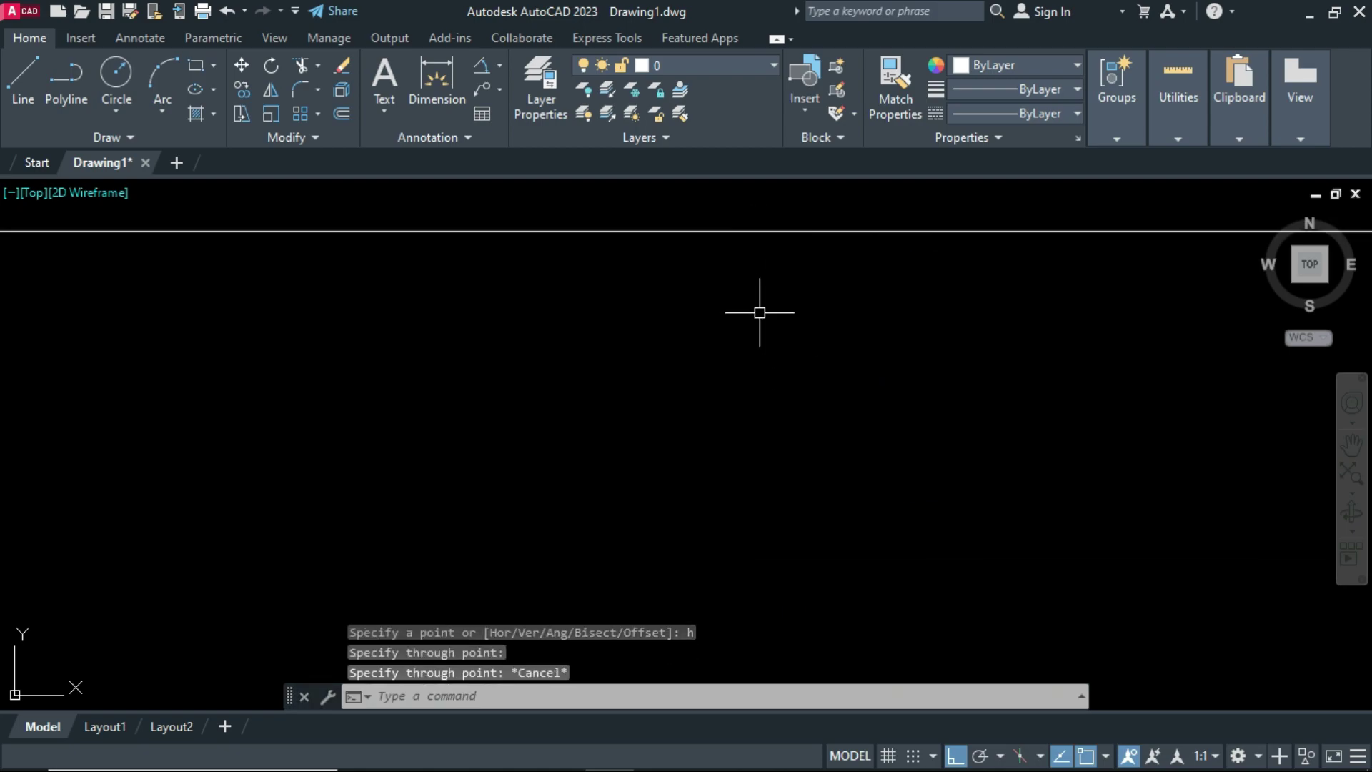
{"action": "type", "text": "XL"}
- Offset a series of construction lines downward, each 0.5 units below the previous one
{"action": "key", "text": "Return"}
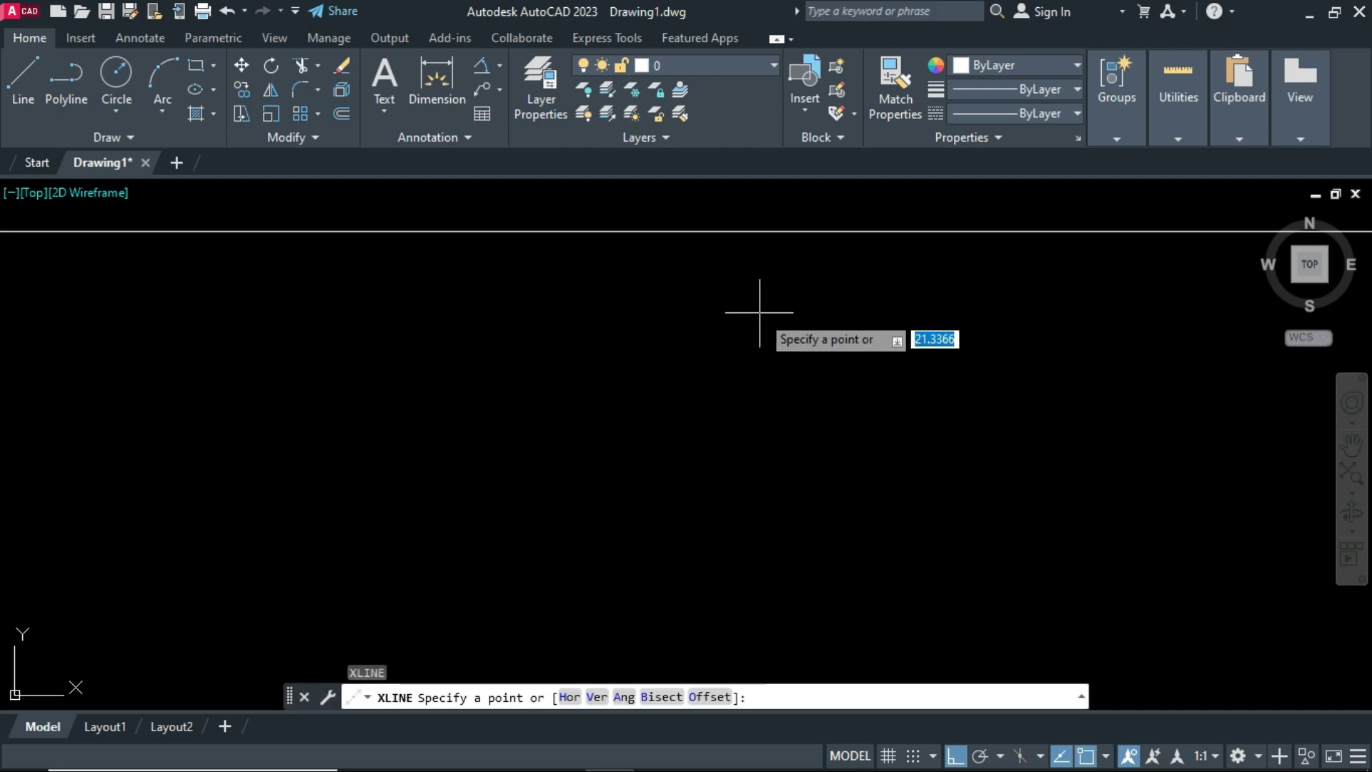
{"action": "key", "text": "Return"}
{"action": "type", "text": ".5"}
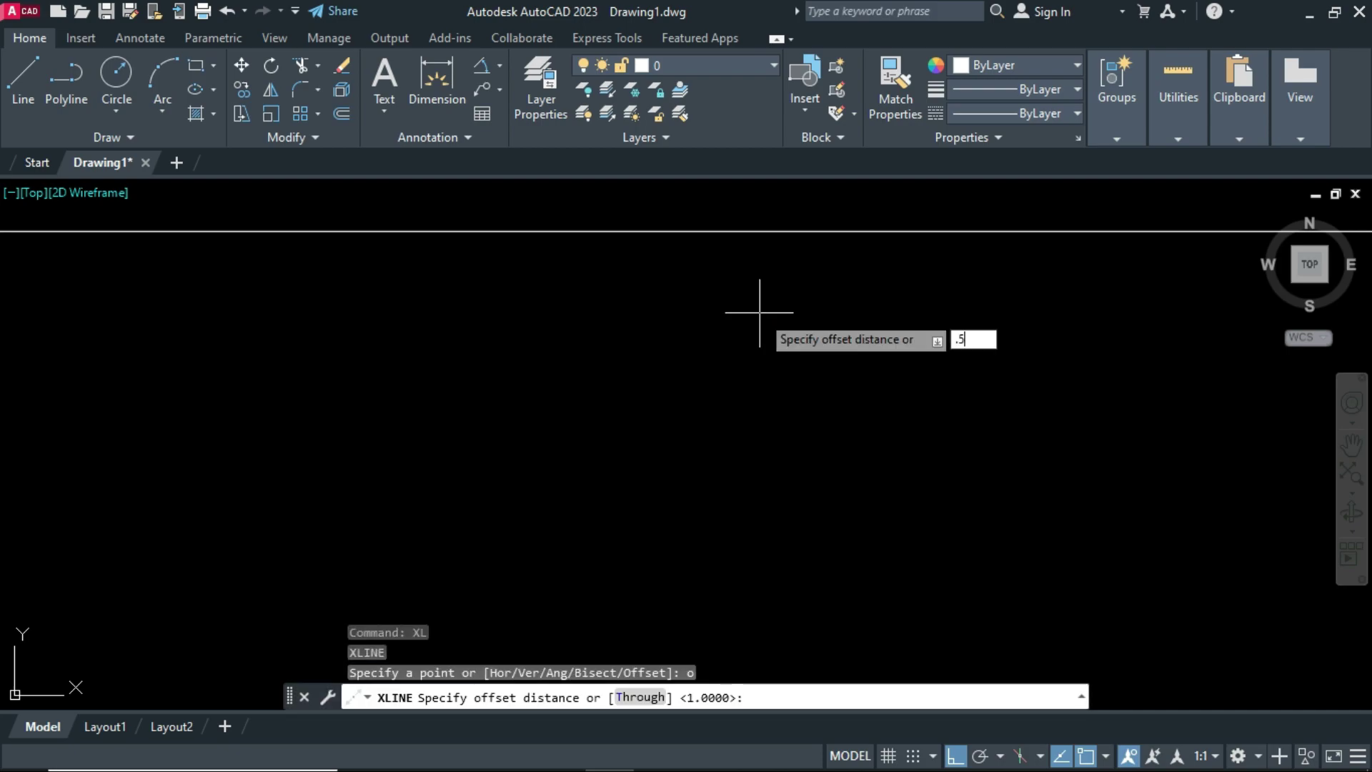
{"action": "key", "text": "Return"}
{"action": "left_click", "coordinate": [736, 232]}
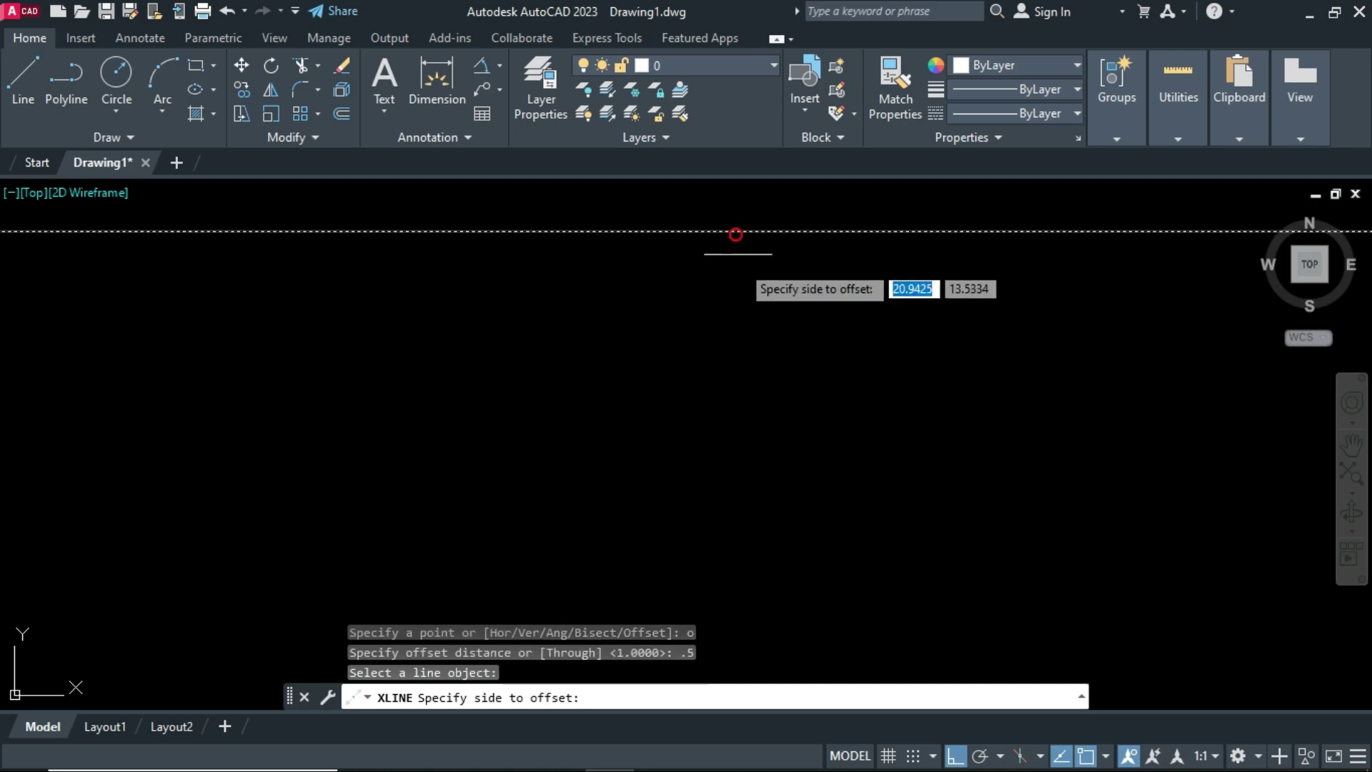
{"action": "left_click", "coordinate": [744, 263]}
{"action": "left_click", "coordinate": [744, 314]}
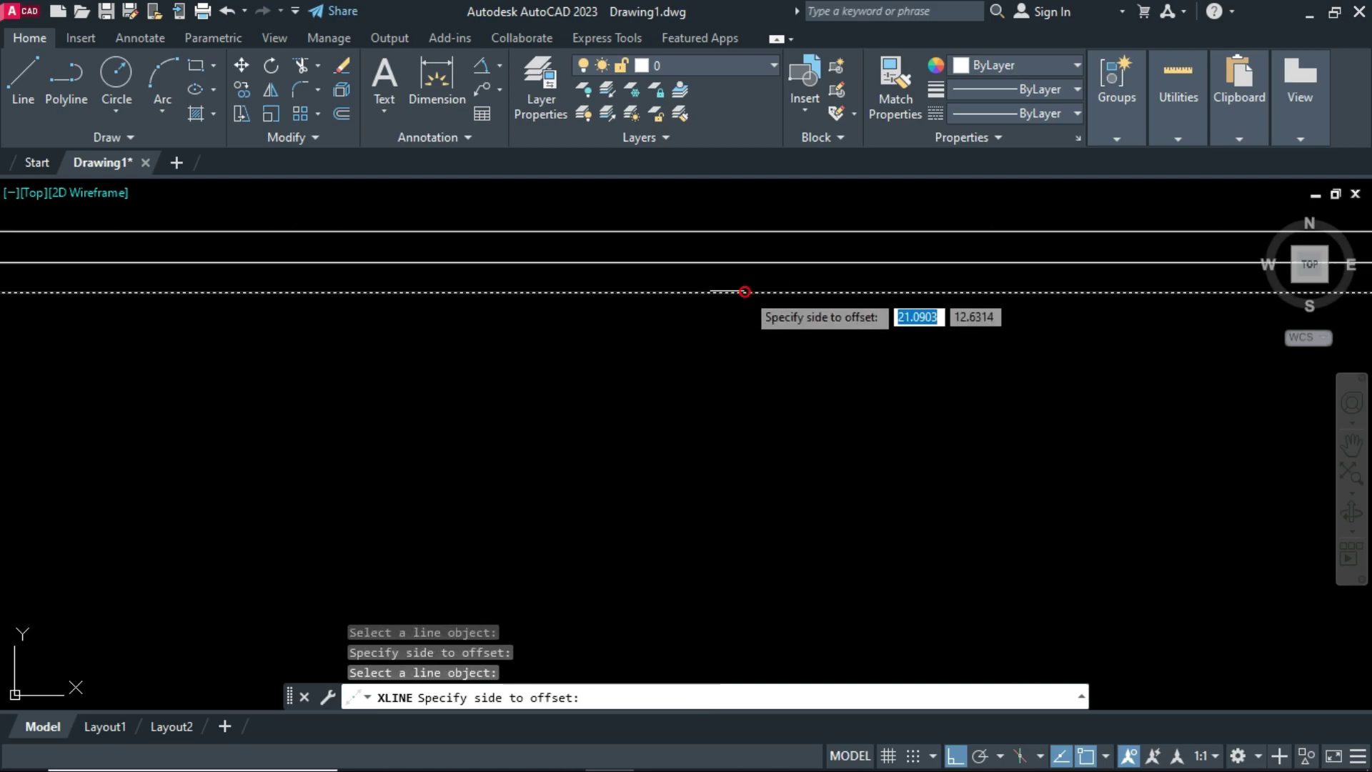
{"action": "left_click", "coordinate": [747, 343]}
{"action": "left_click", "coordinate": [754, 323]}
{"action": "left_click", "coordinate": [749, 378]}
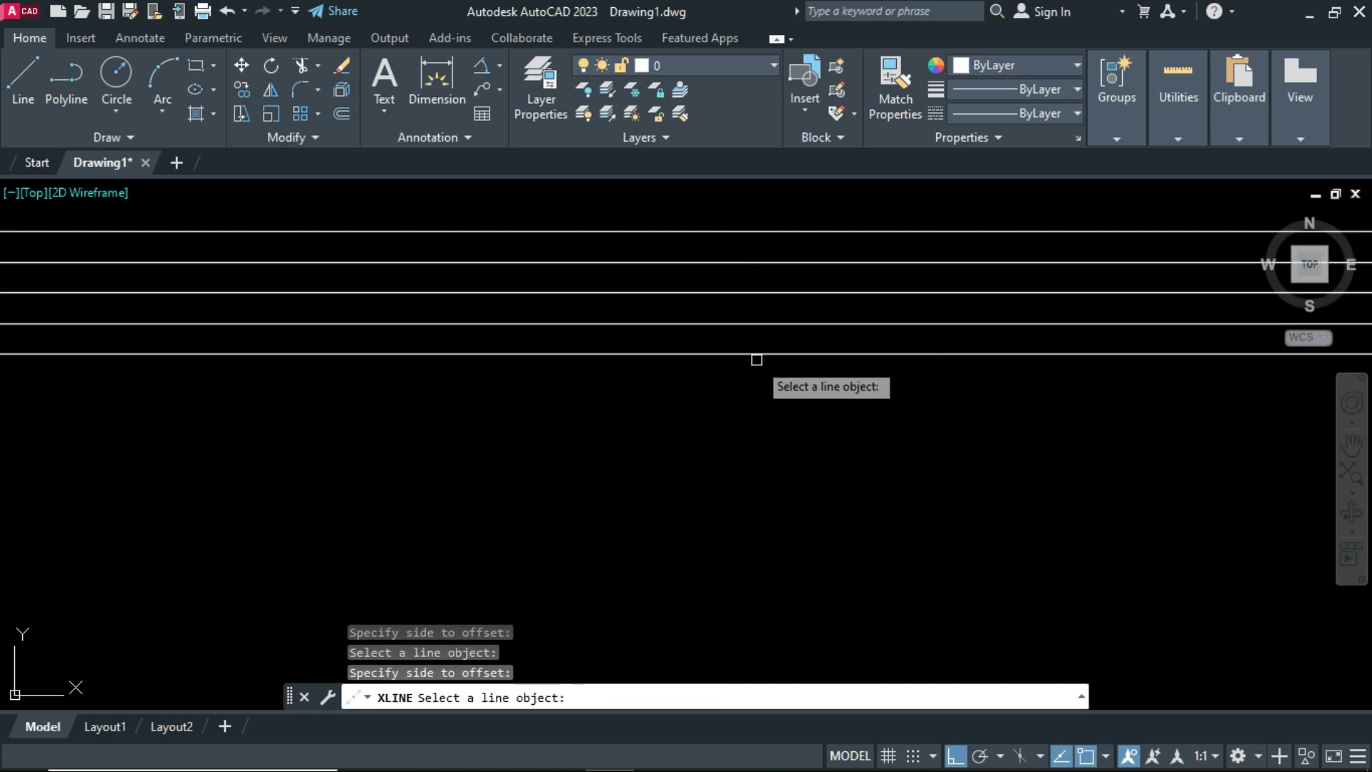
{"action": "left_click", "coordinate": [756, 354]}
{"action": "left_click", "coordinate": [759, 450]}
{"action": "left_click", "coordinate": [754, 385]}
{"action": "left_click", "coordinate": [756, 457]}
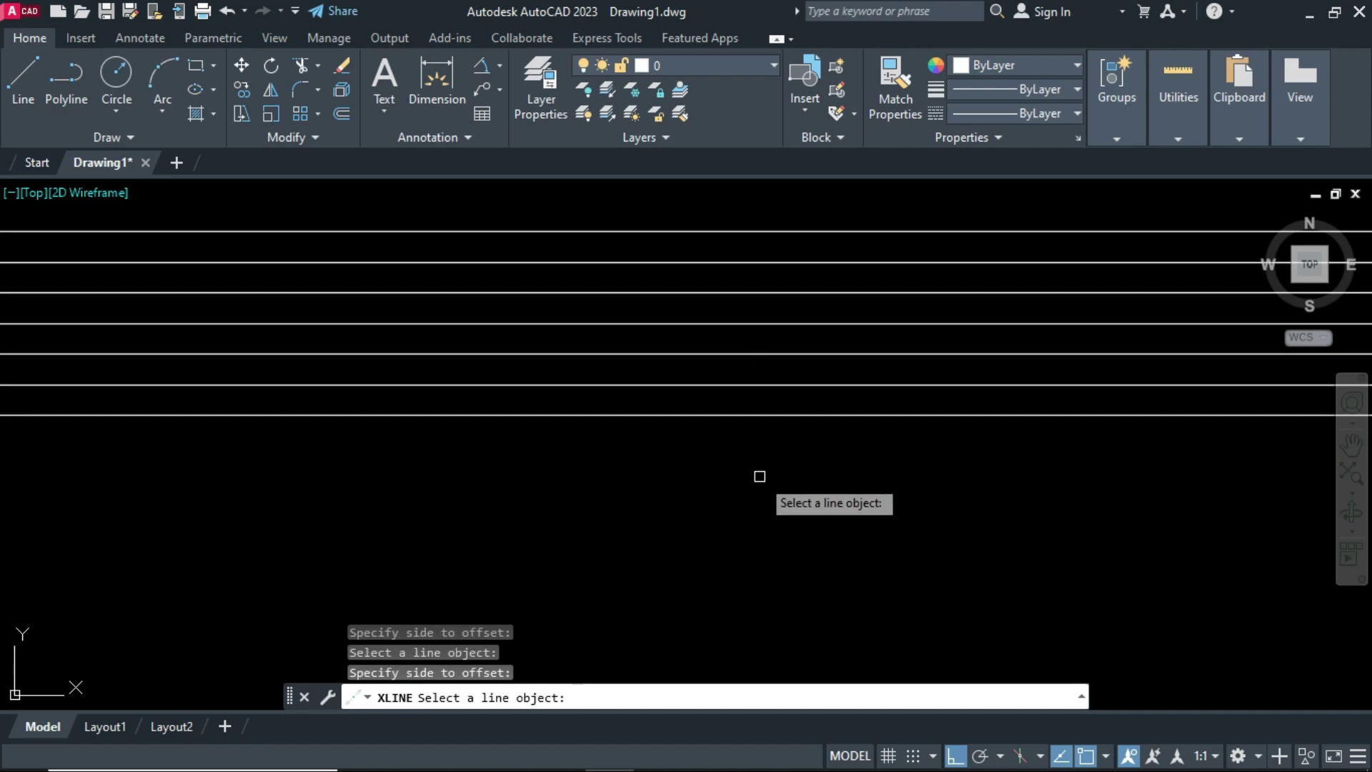
{"action": "key", "text": "Escape"}
- Select all lines and erase them with E
{"action": "key", "text": "ctrl+a"}
{"action": "type", "text": "E"}
{"action": "key", "text": "Return"}
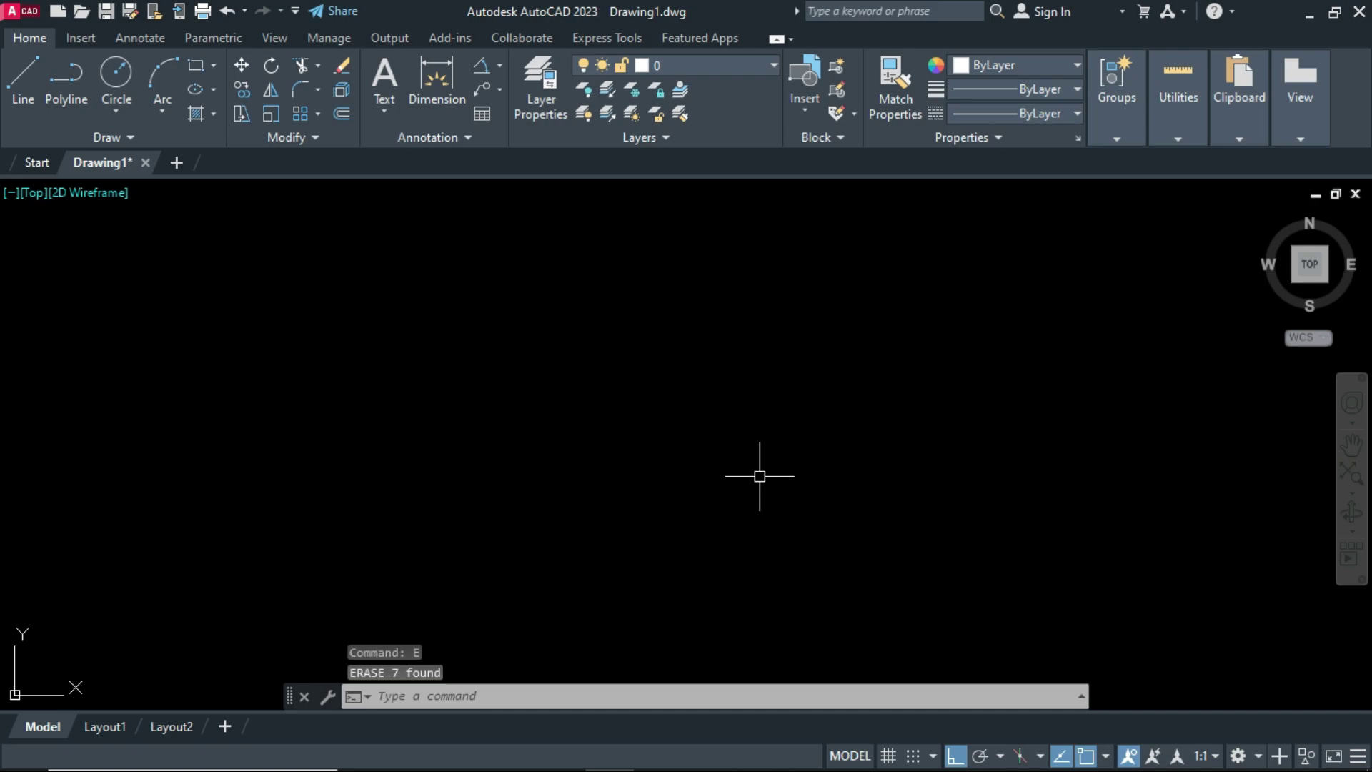
- Start the RAY tool at a common start point with Ortho turned off
{"action": "left_click", "coordinate": [132, 141]}
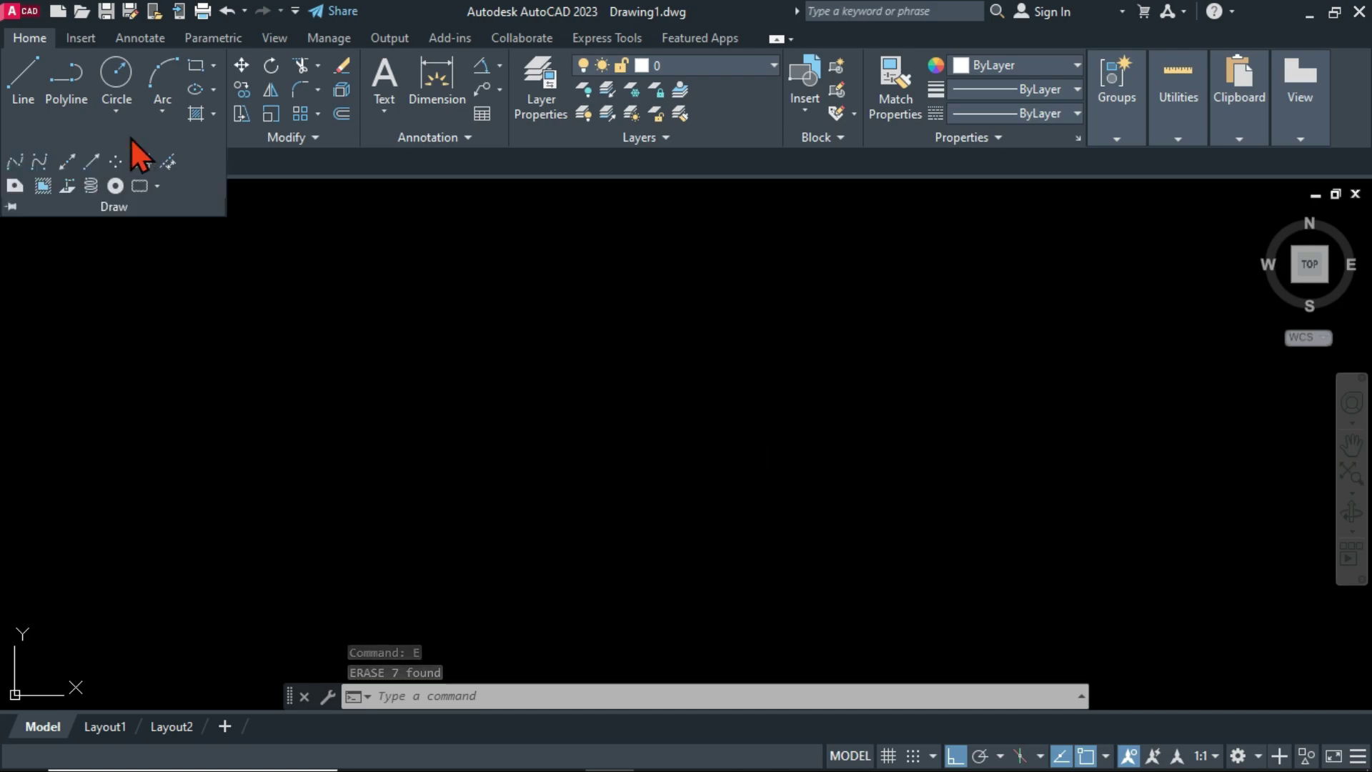
{"action": "left_click", "coordinate": [85, 161]}
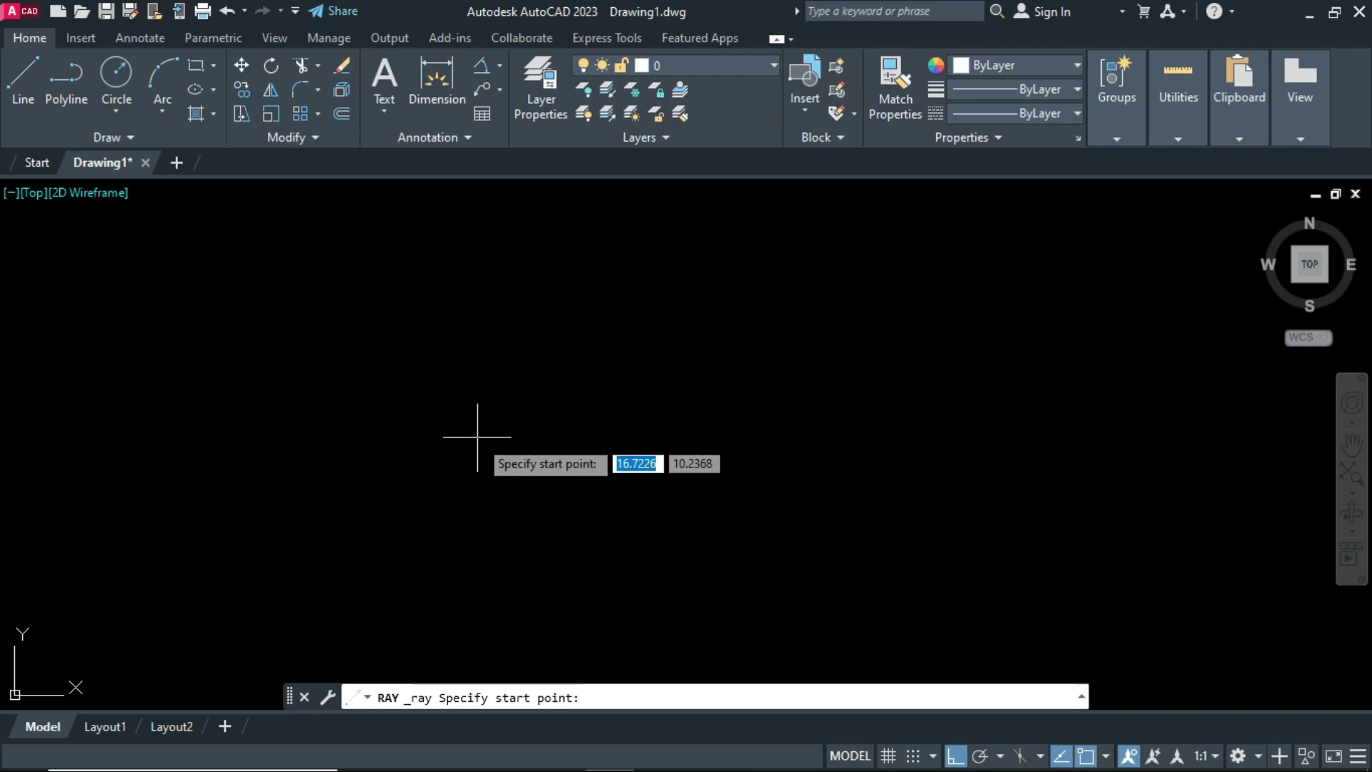
{"action": "left_click", "coordinate": [477, 437]}
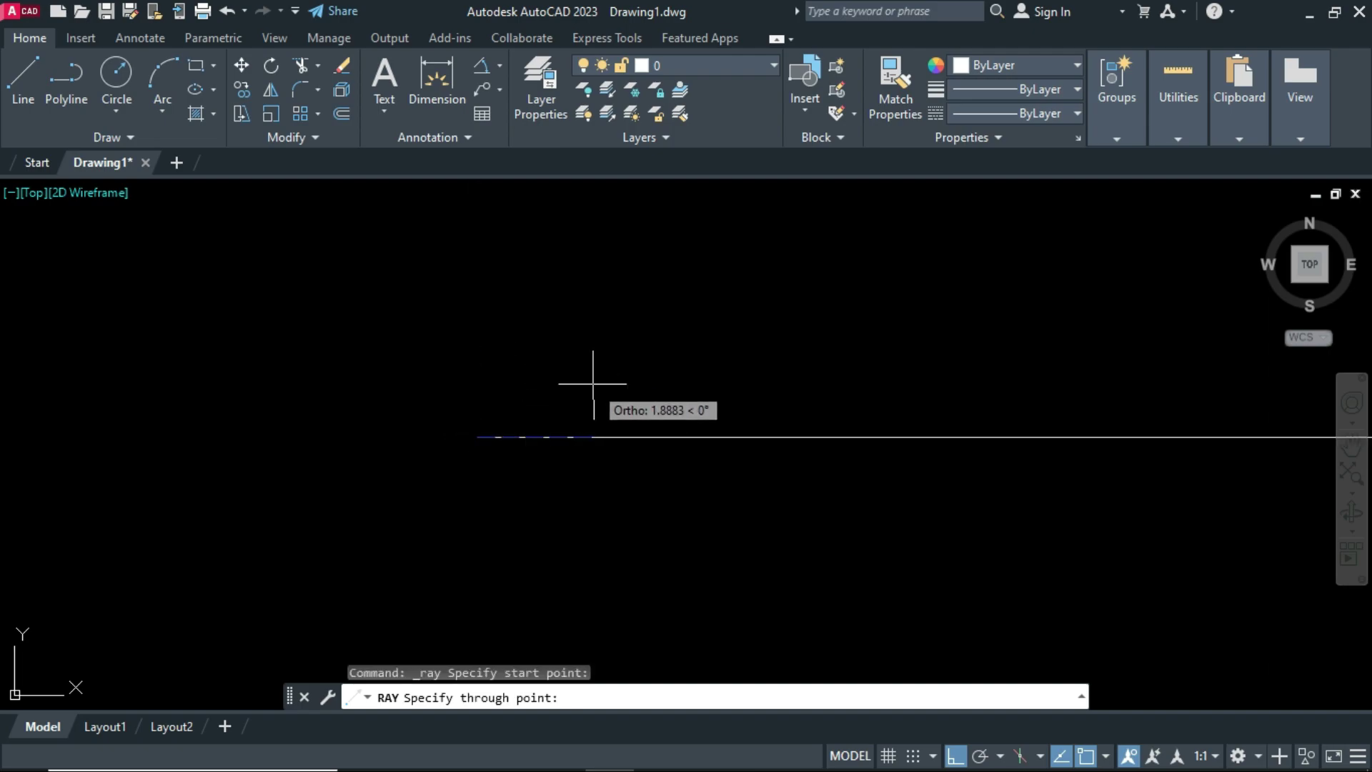
{"action": "key", "text": "F8"}
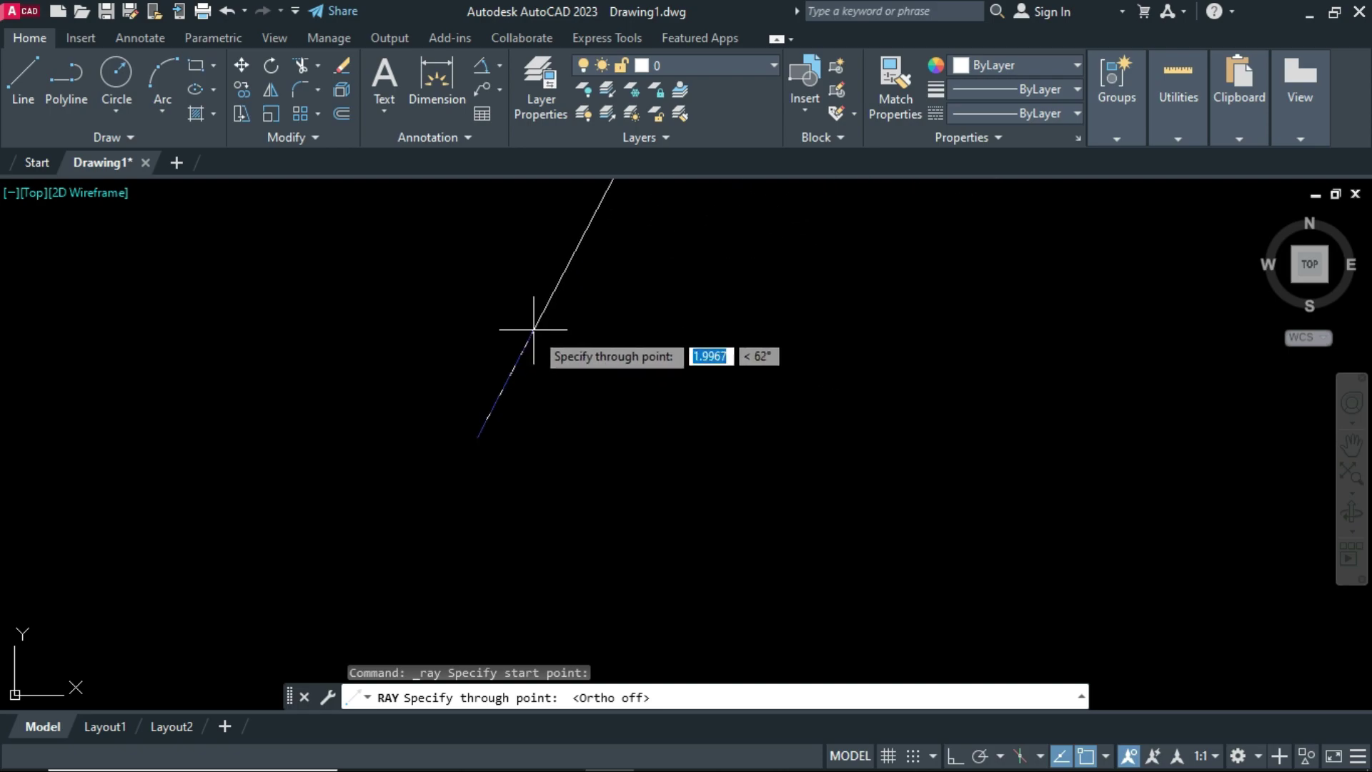
- Fan nine rays out to the right from that point at assorted upward and downward angles
{"action": "left_click", "coordinate": [514, 343]}
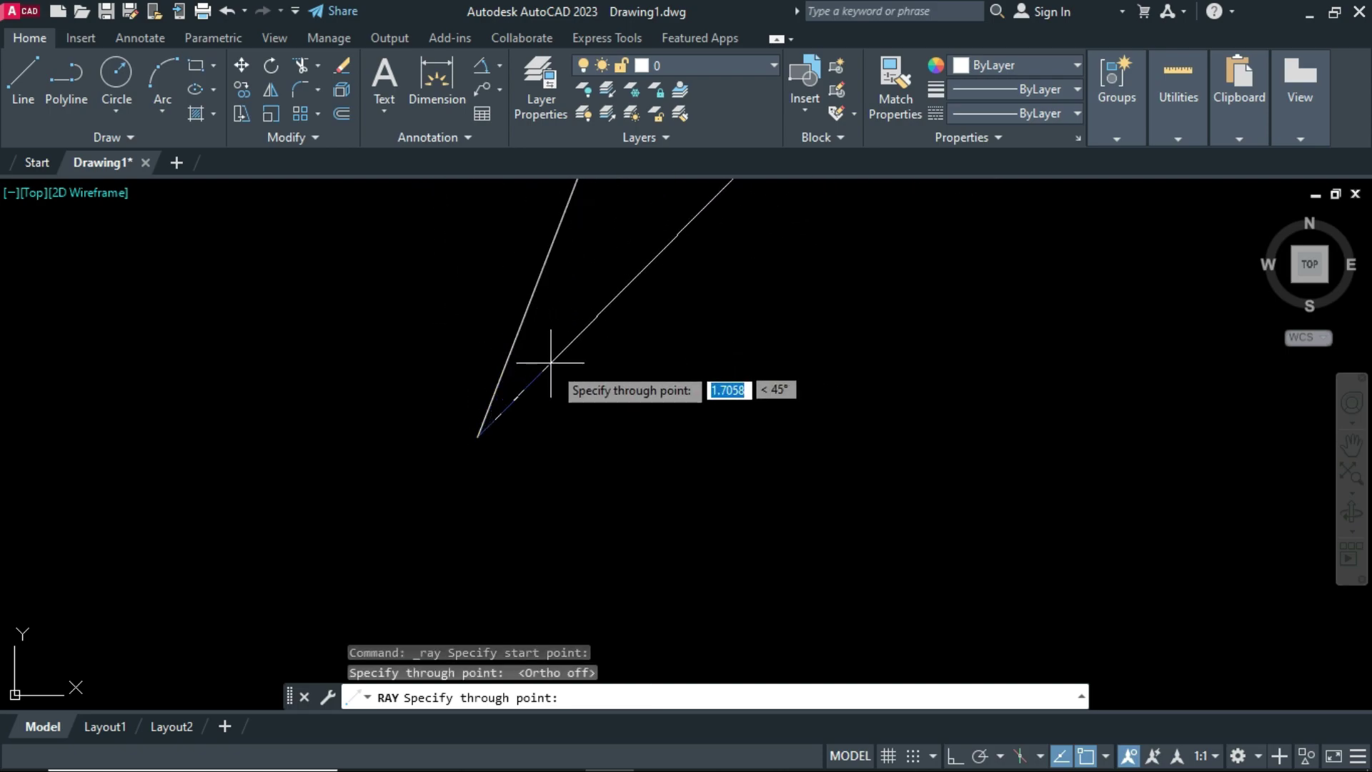
{"action": "left_click", "coordinate": [550, 369]}
{"action": "left_click", "coordinate": [580, 389]}
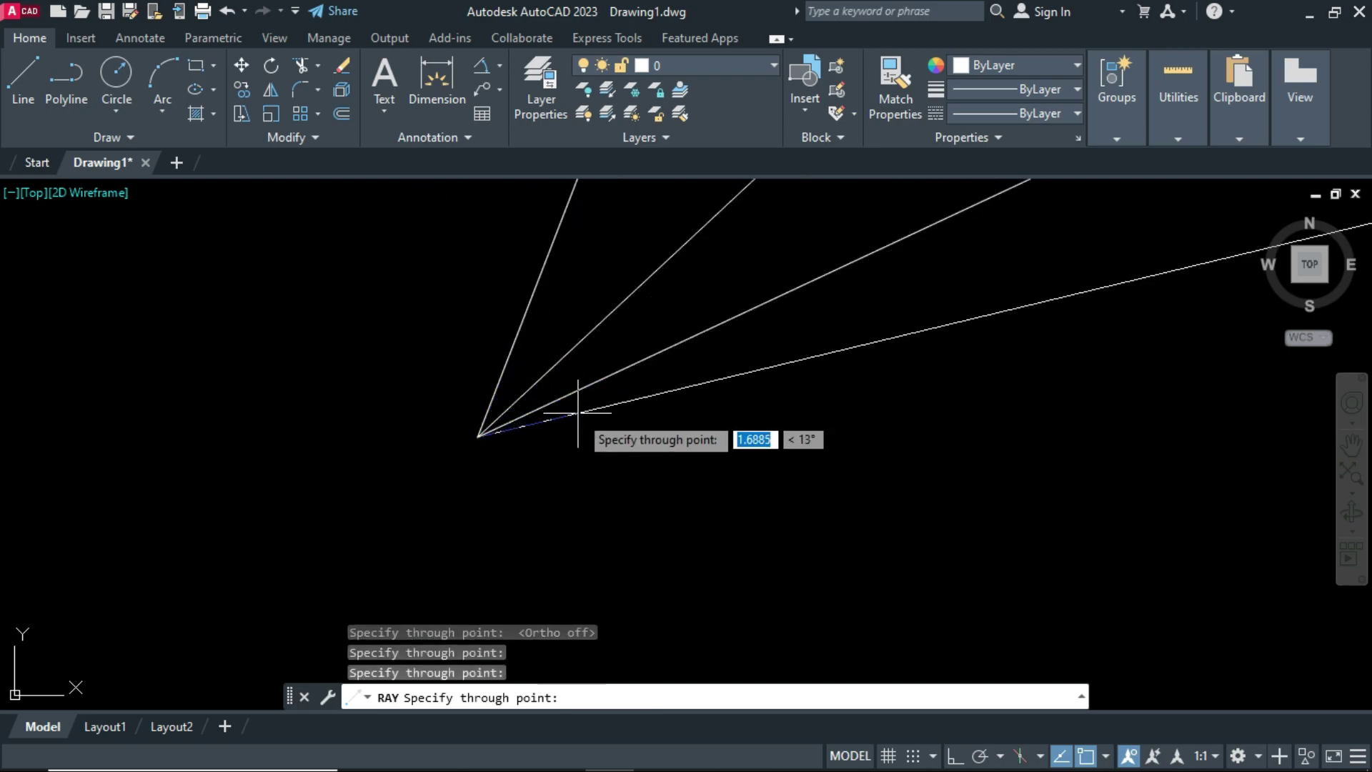
{"action": "left_click", "coordinate": [580, 413]}
{"action": "left_click", "coordinate": [584, 448]}
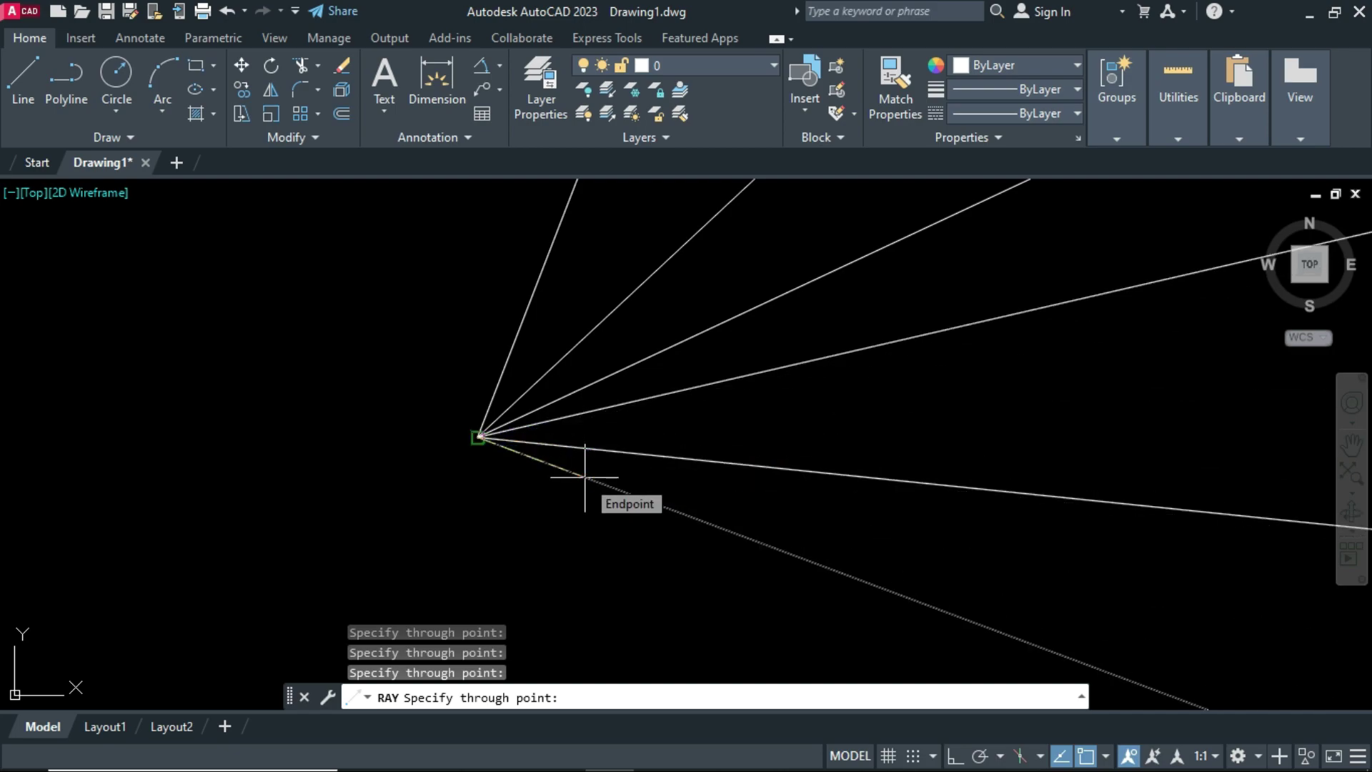
{"action": "left_click", "coordinate": [585, 477]}
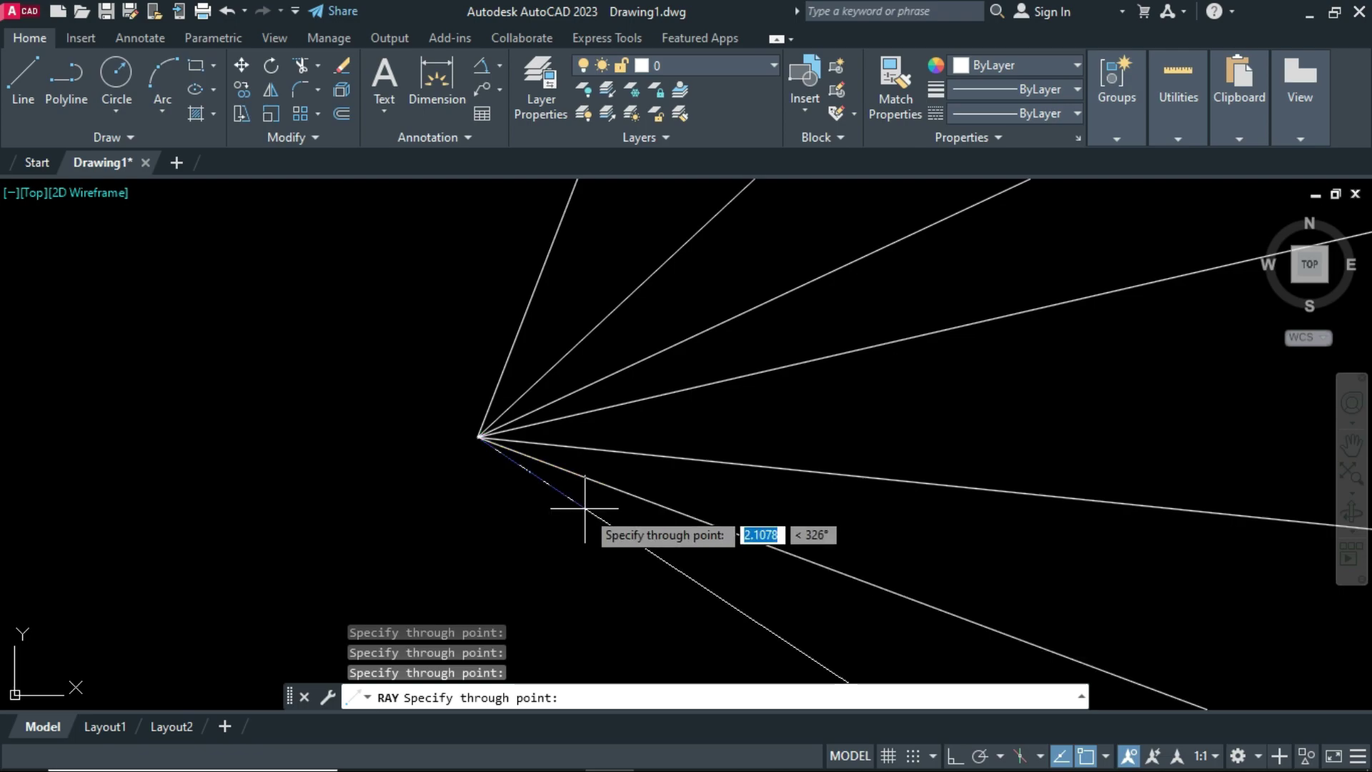
{"action": "left_click", "coordinate": [581, 504]}
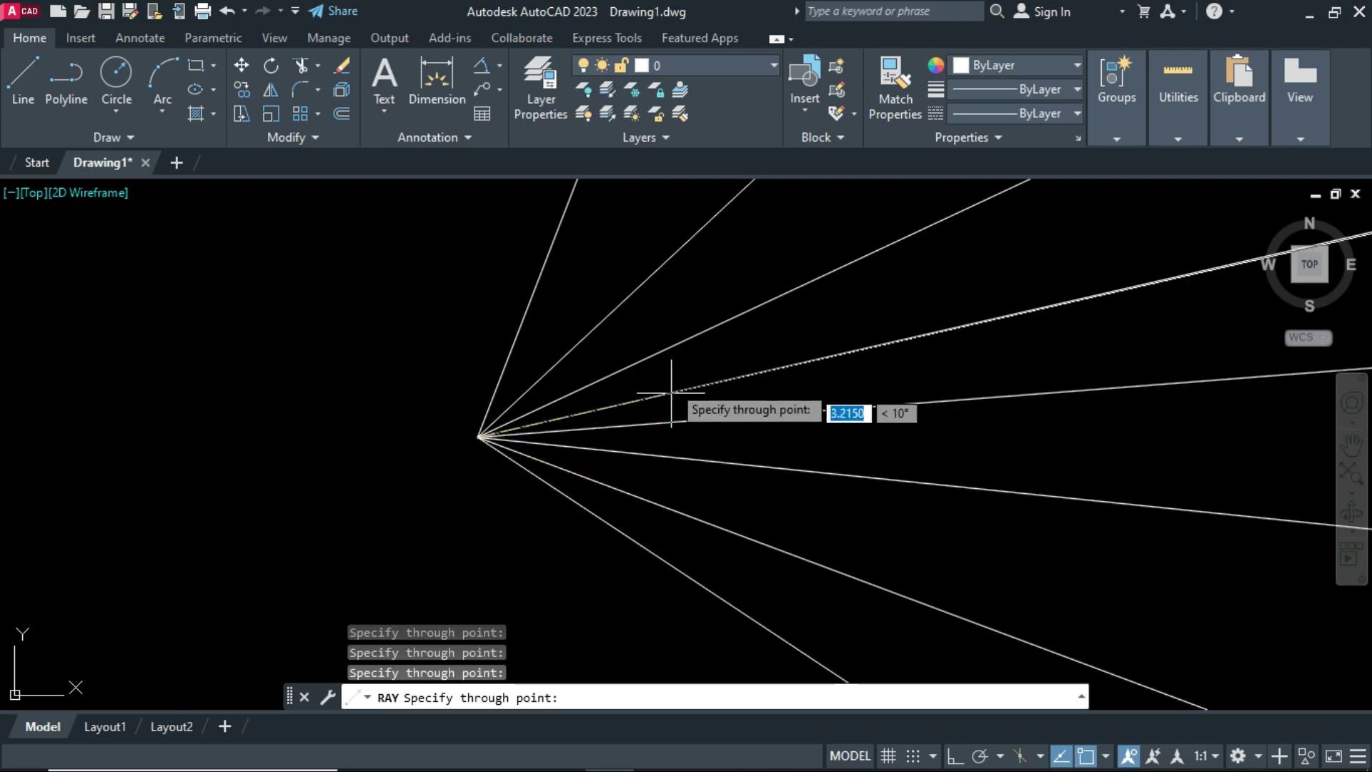
{"action": "left_click", "coordinate": [652, 330]}
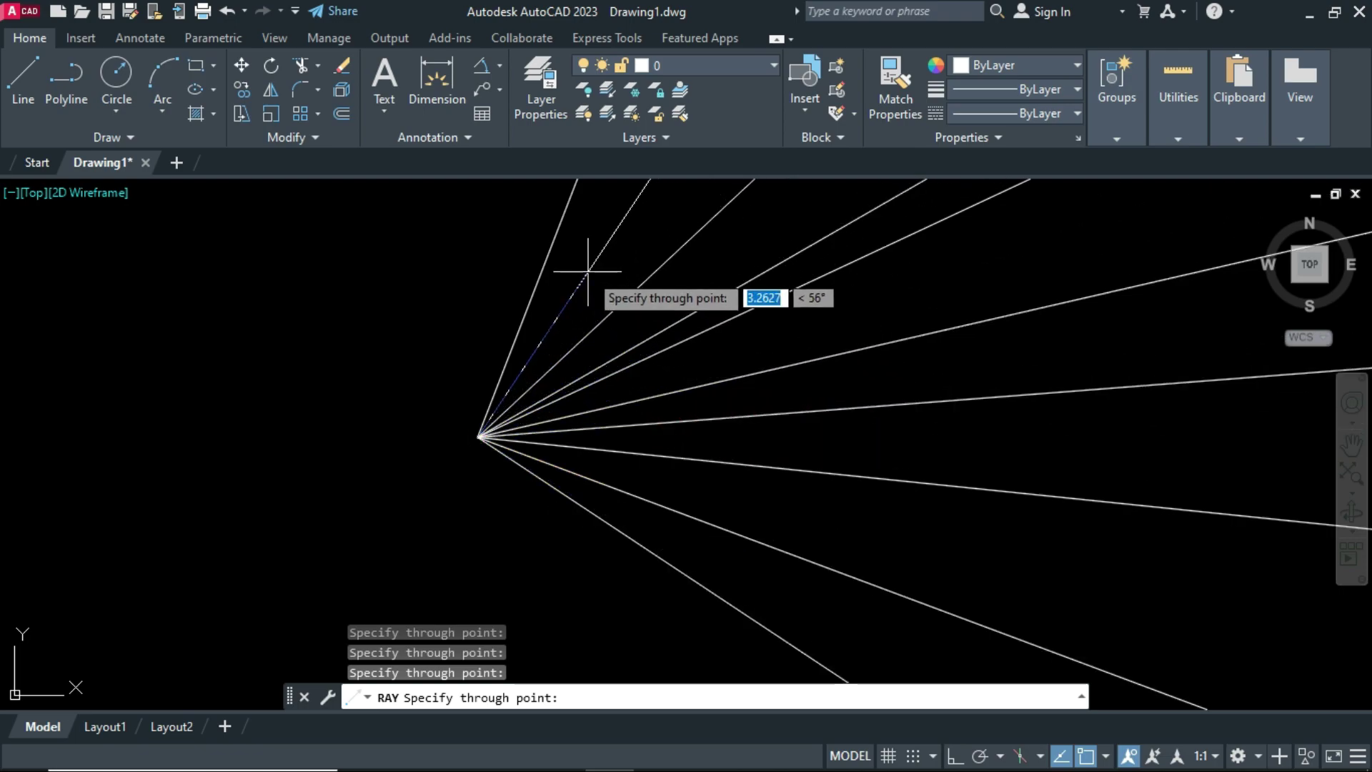
{"action": "left_click", "coordinate": [574, 293]}
{"action": "key", "text": "Escape"}
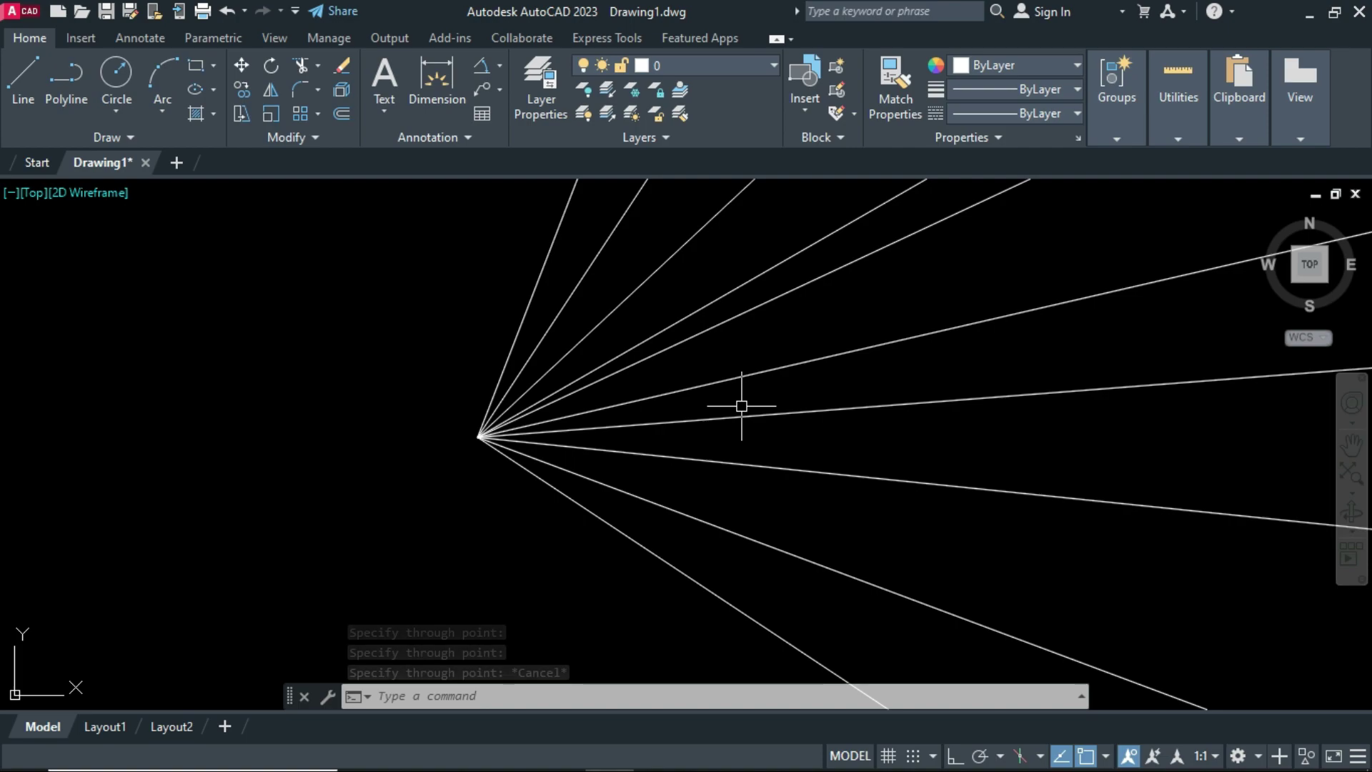
- Erase the ray fan and start new rays from a fresh start point
{"action": "key", "text": "ctrl+a"}
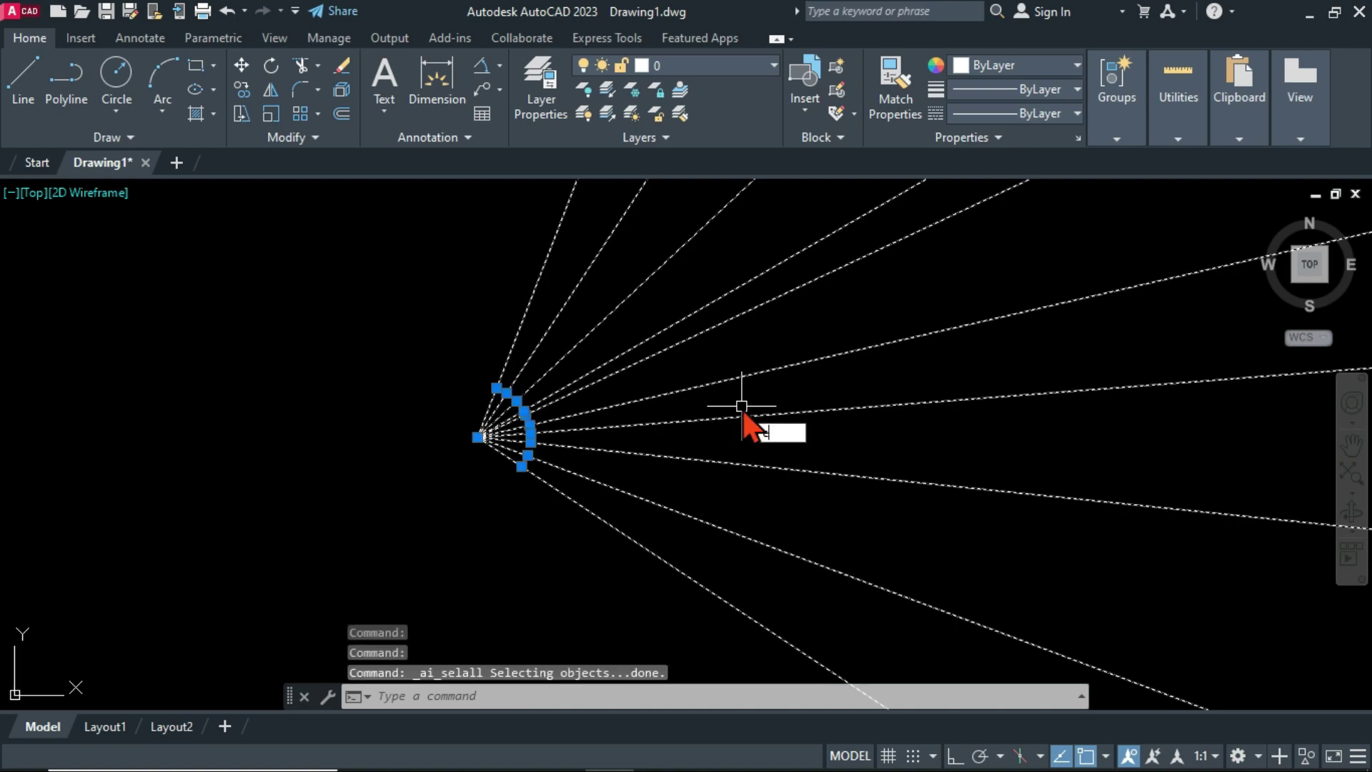
{"action": "key", "text": "Return"}
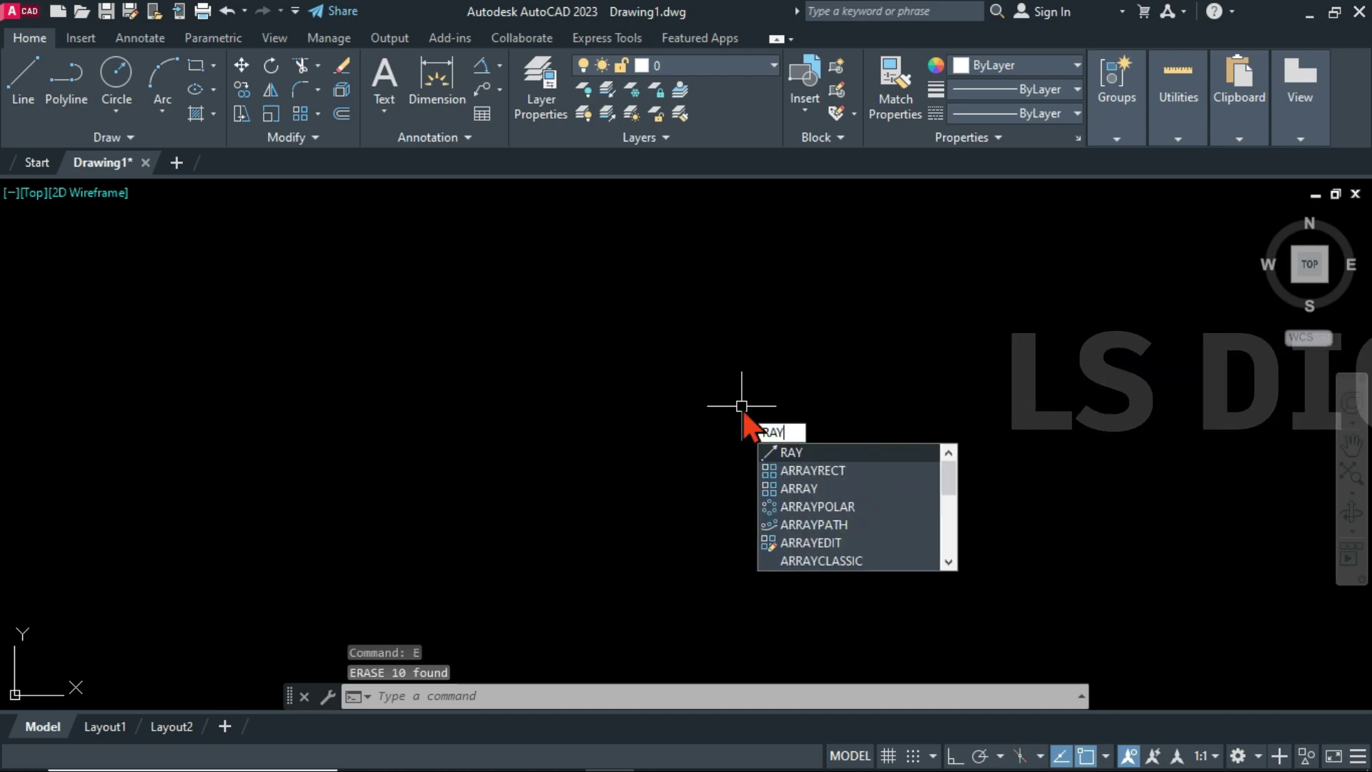
{"action": "key", "text": "Return"}
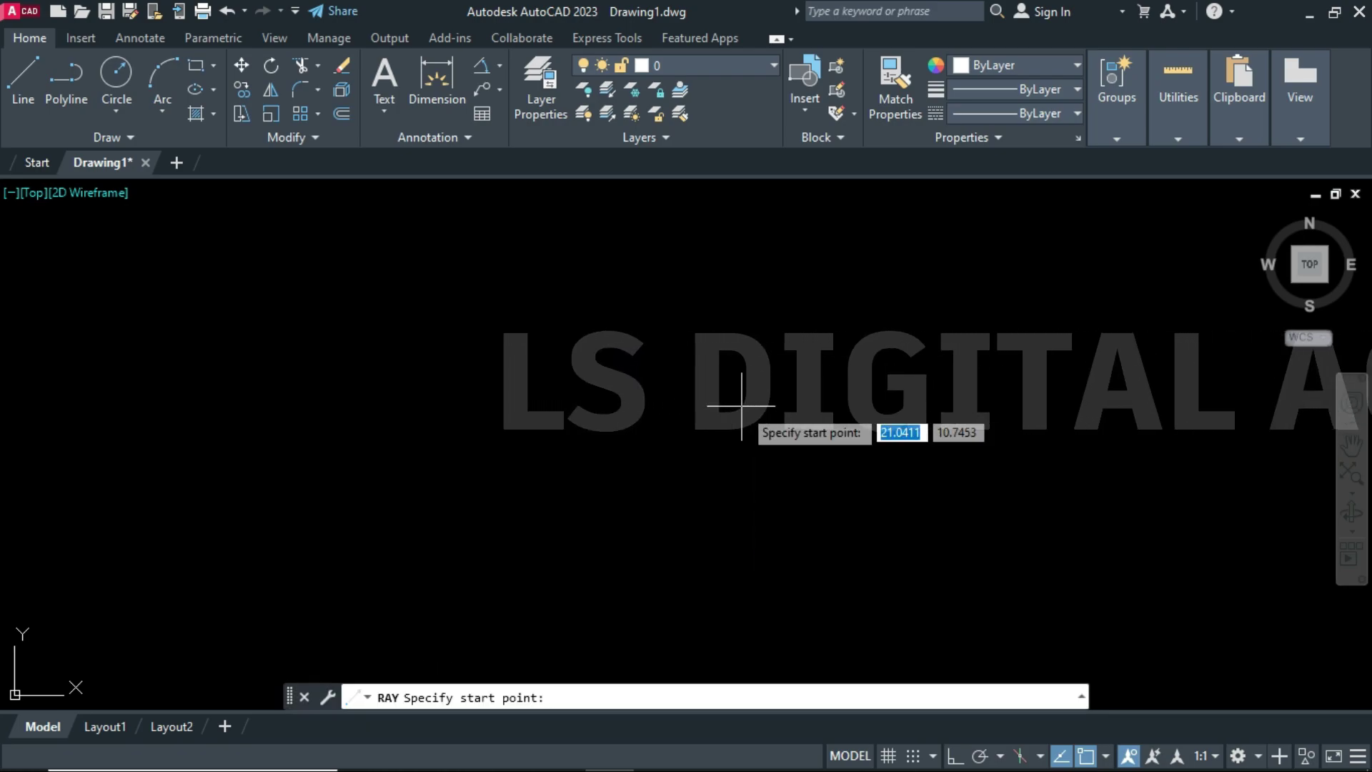
{"action": "left_click", "coordinate": [517, 479]}
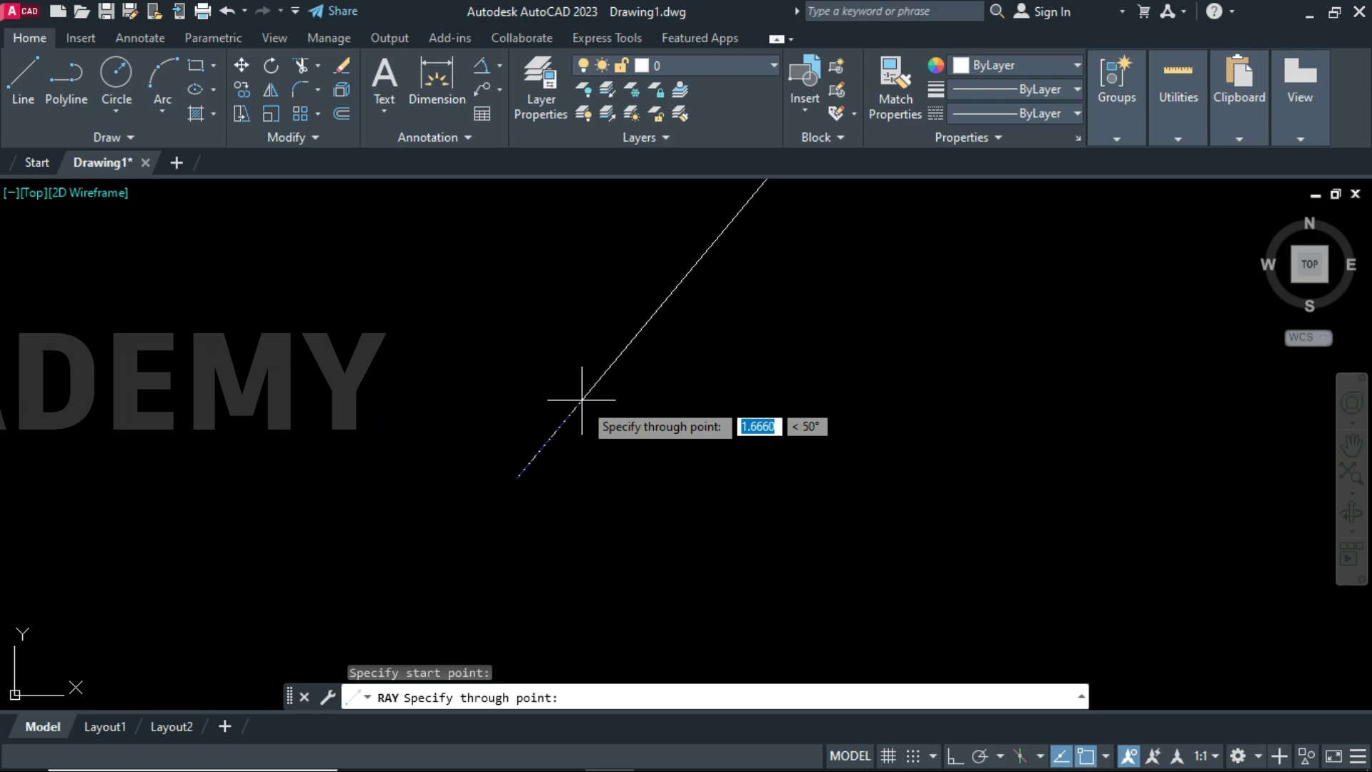
- Draw rays at typed angles of 90°, 50°, 20°, 0° and 45°
{"action": "key", "text": "Tab"}
{"action": "type", "text": "9"}
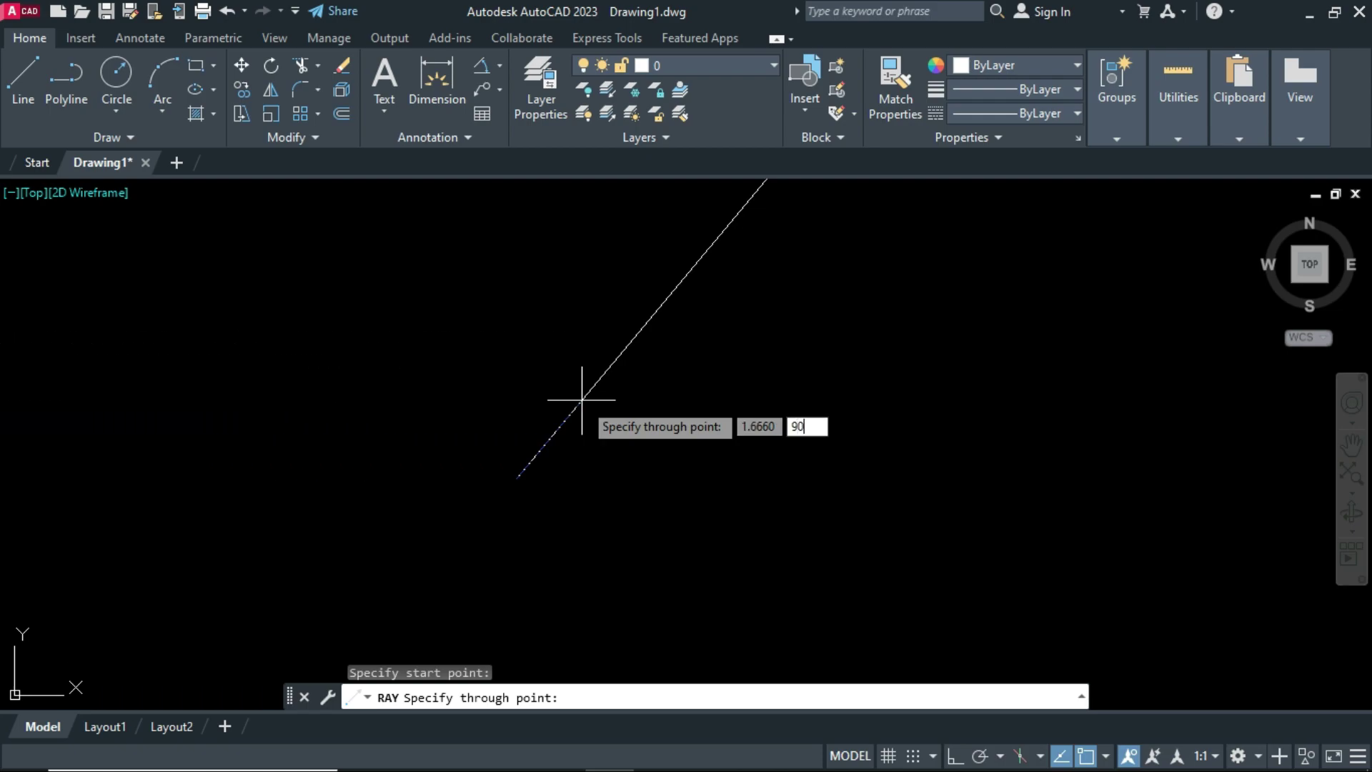
{"action": "key", "text": "Return"}
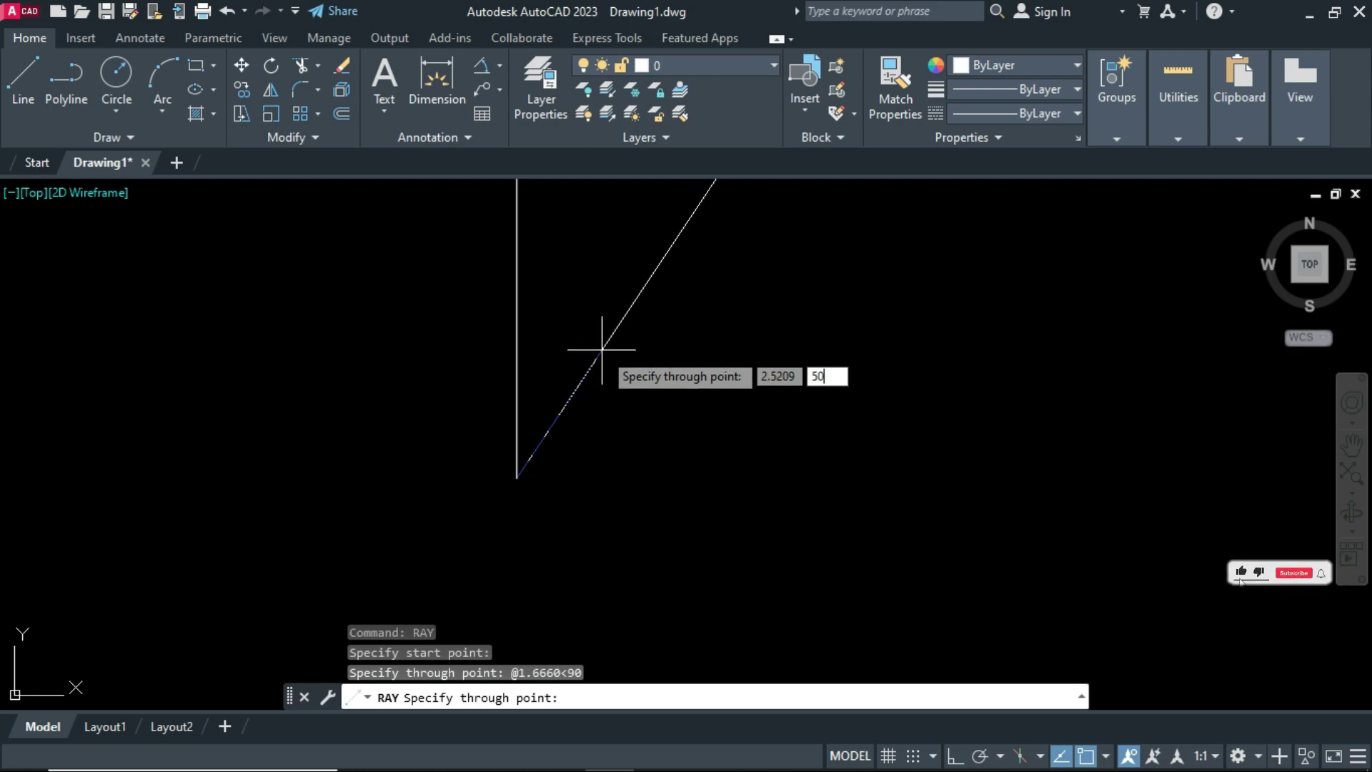
{"action": "key", "text": "Return"}
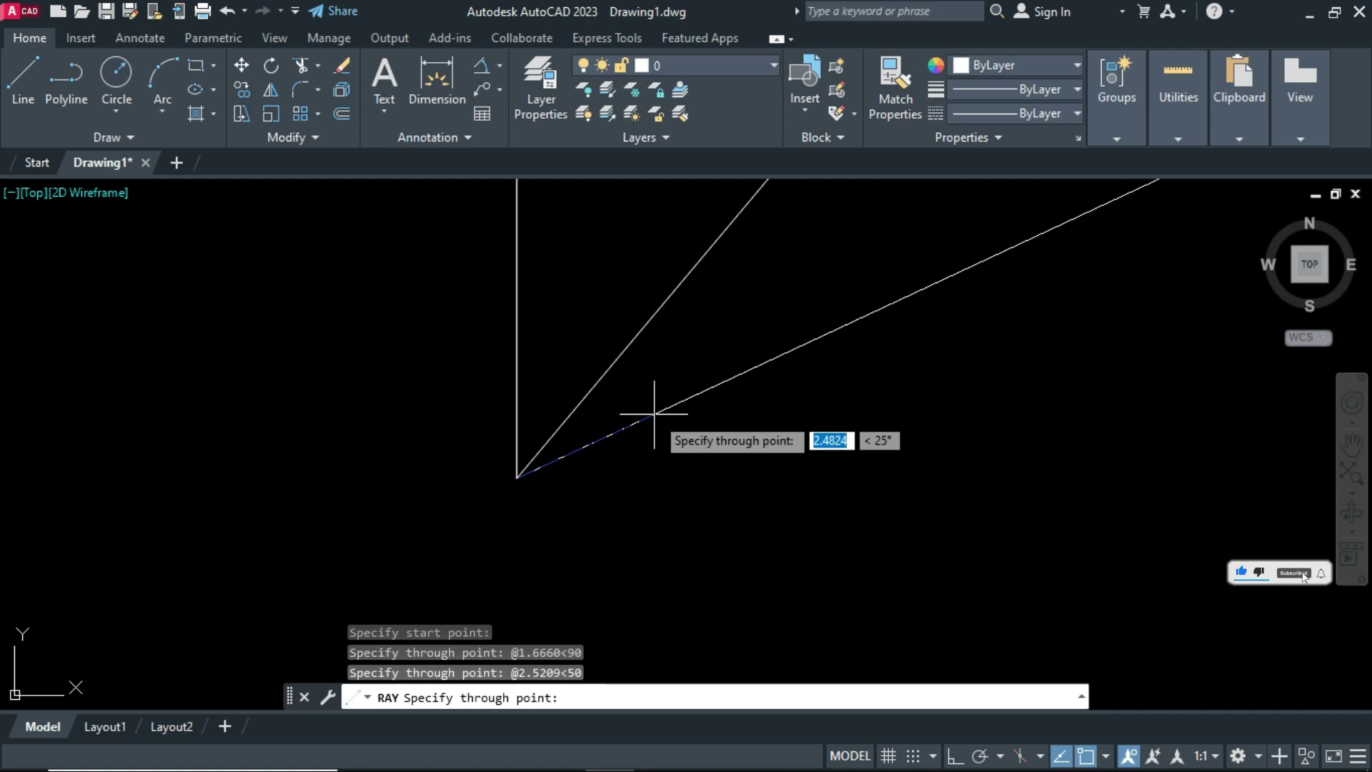
{"action": "type", "text": "20"}
{"action": "key", "text": "Return"}
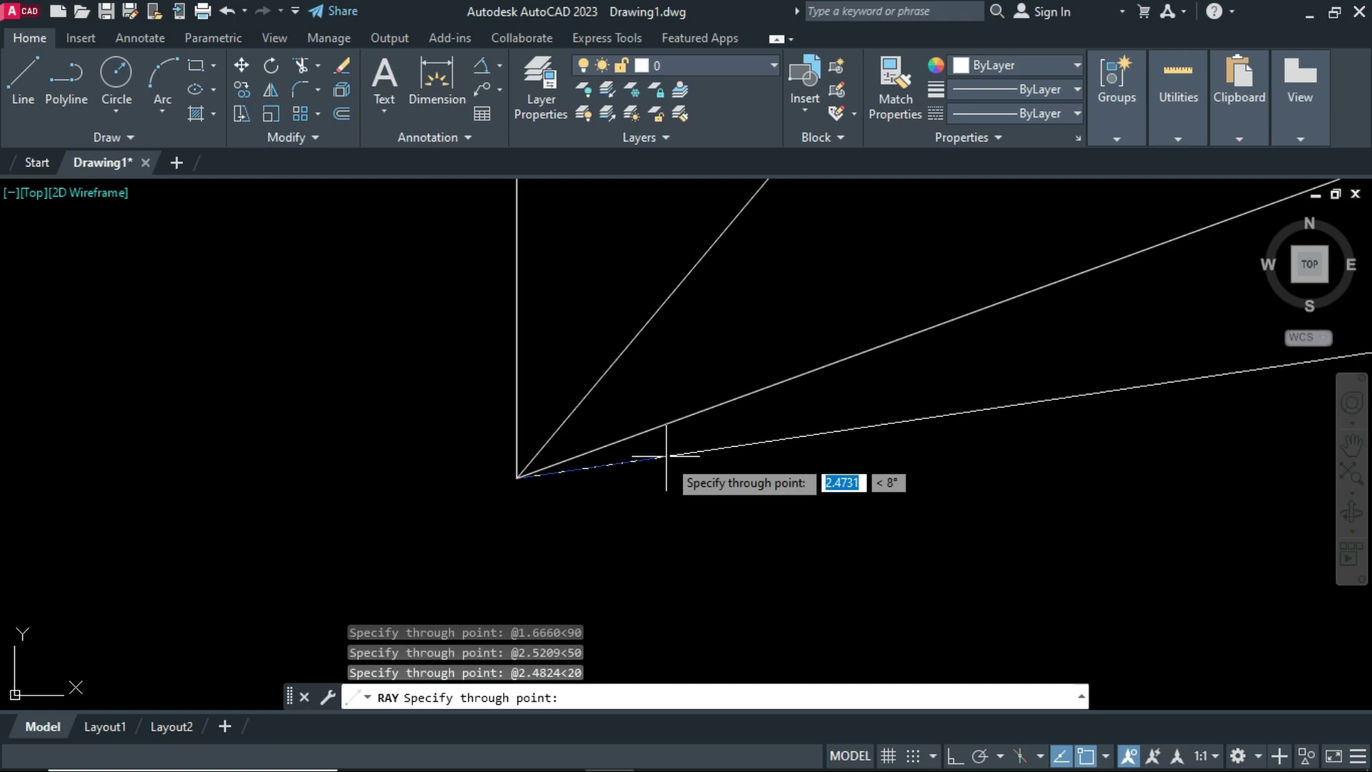
{"action": "key", "text": "Tab"}
{"action": "key", "text": "Return"}
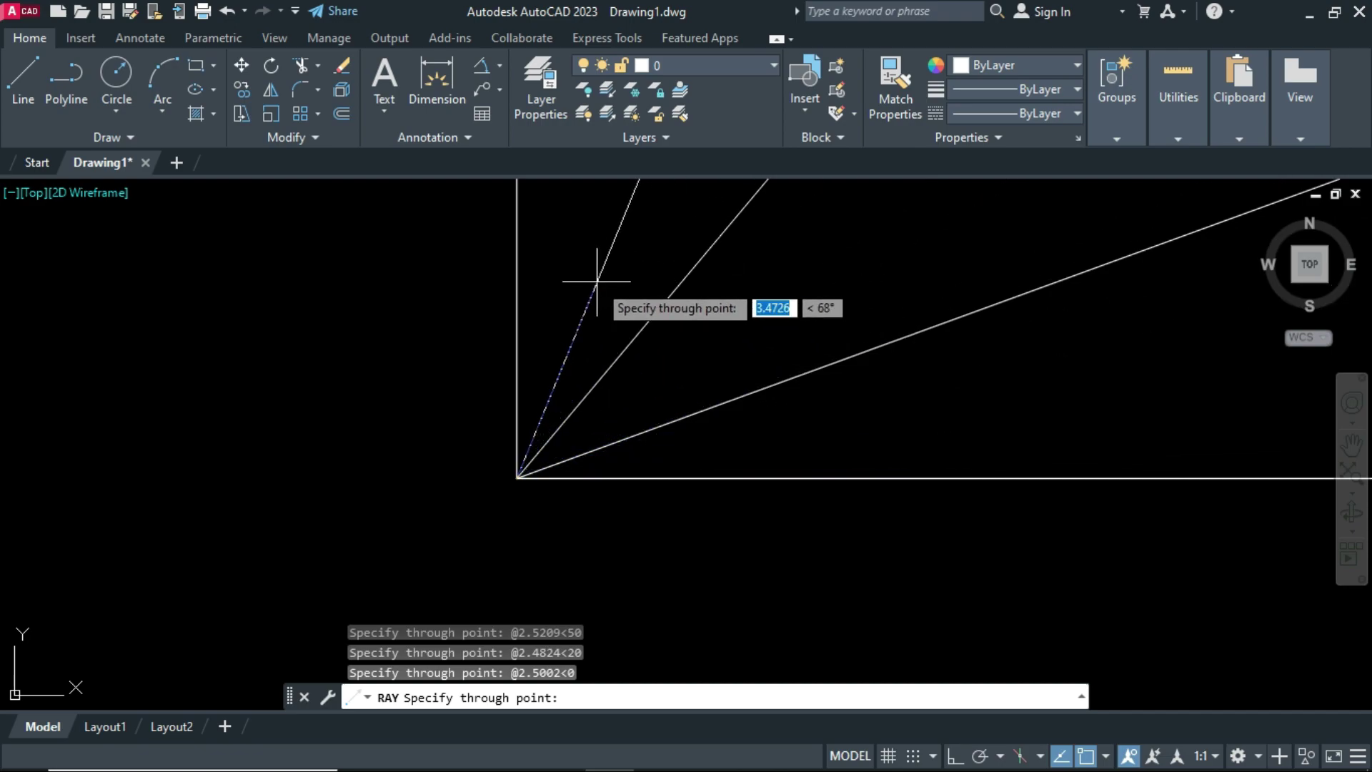
{"action": "key", "text": "Return"}
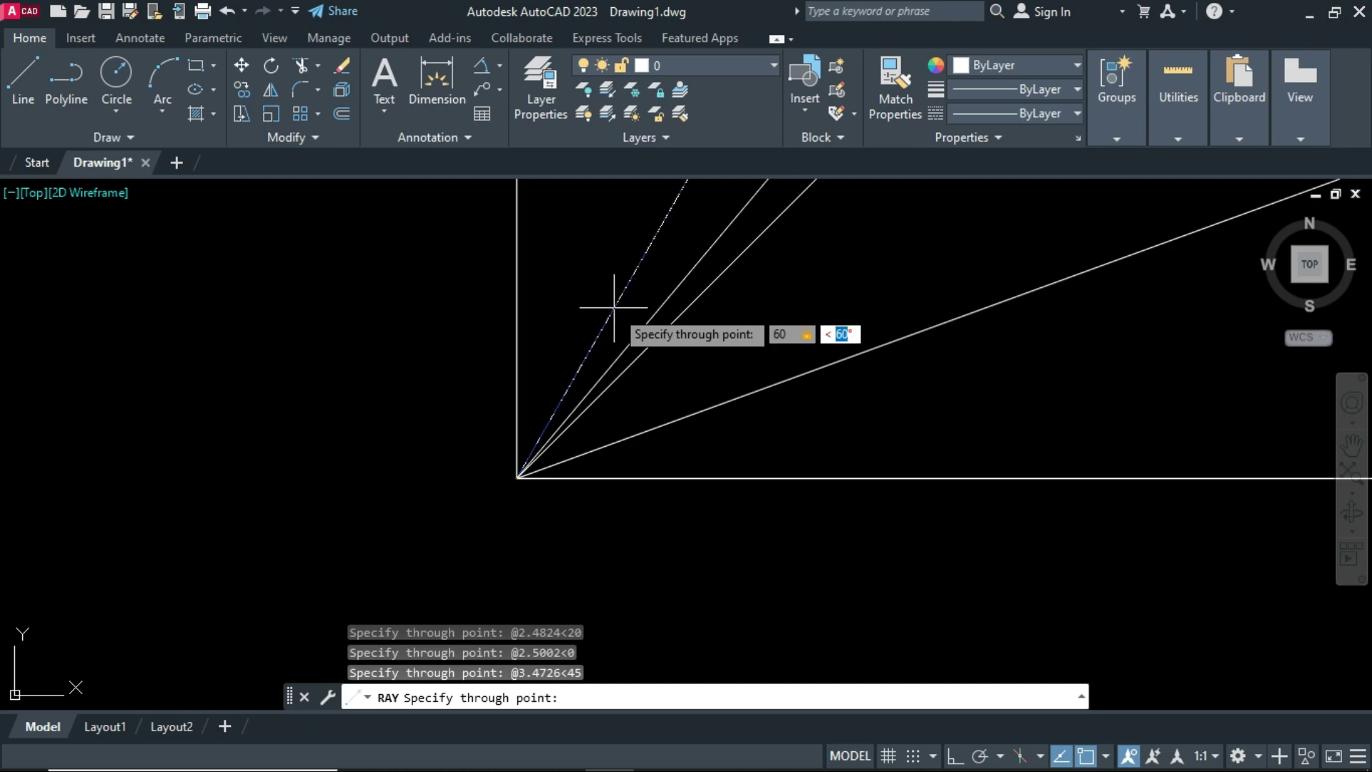
- Pan to view the rays, then select and erase all five
{"action": "key", "text": "Escape"}
{"action": "scroll", "coordinate": [635, 342], "scroll_direction": "down", "scroll_amount": 1}
{"action": "scroll", "coordinate": [679, 352], "scroll_direction": "up", "scroll_amount": 3}
{"action": "middle_click_drag", "start_coordinate": [679, 352], "coordinate": [528, 567]}
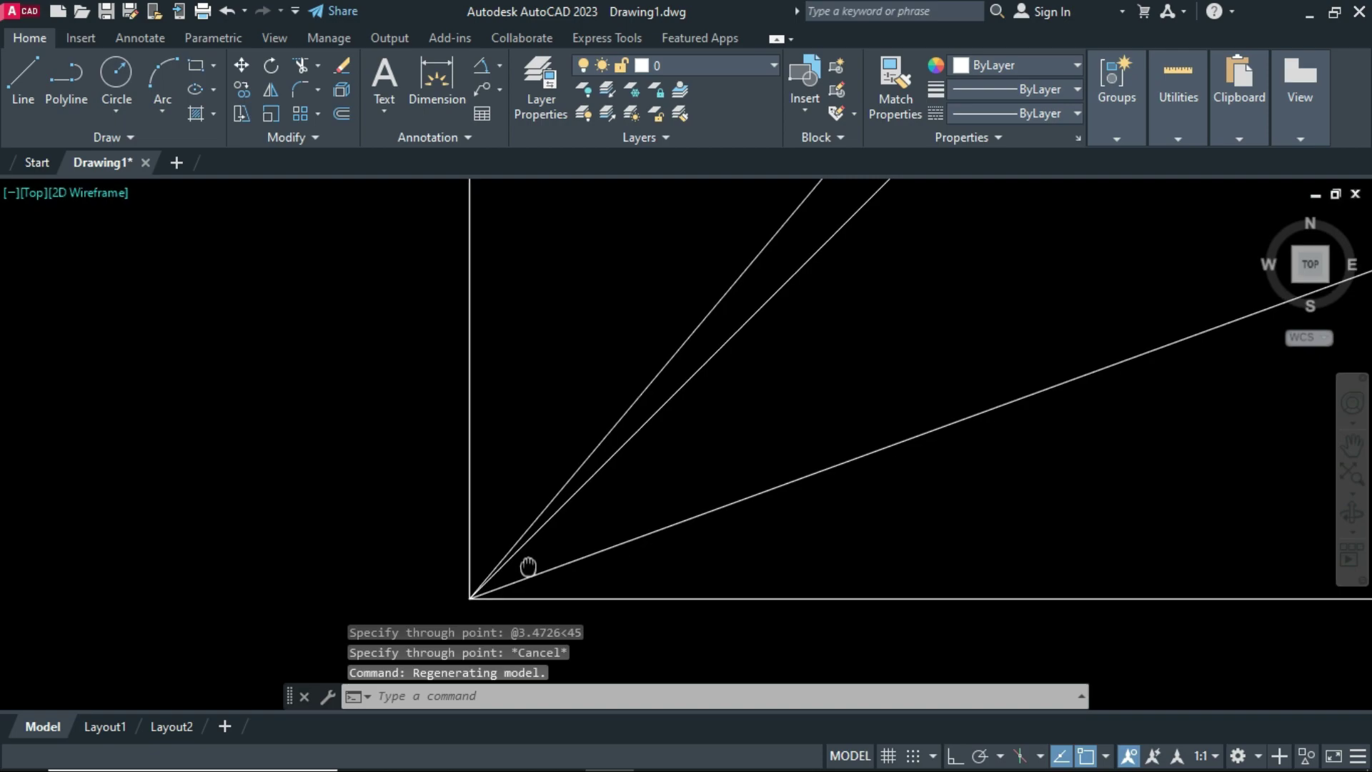
{"action": "key", "text": "ctrl+a"}
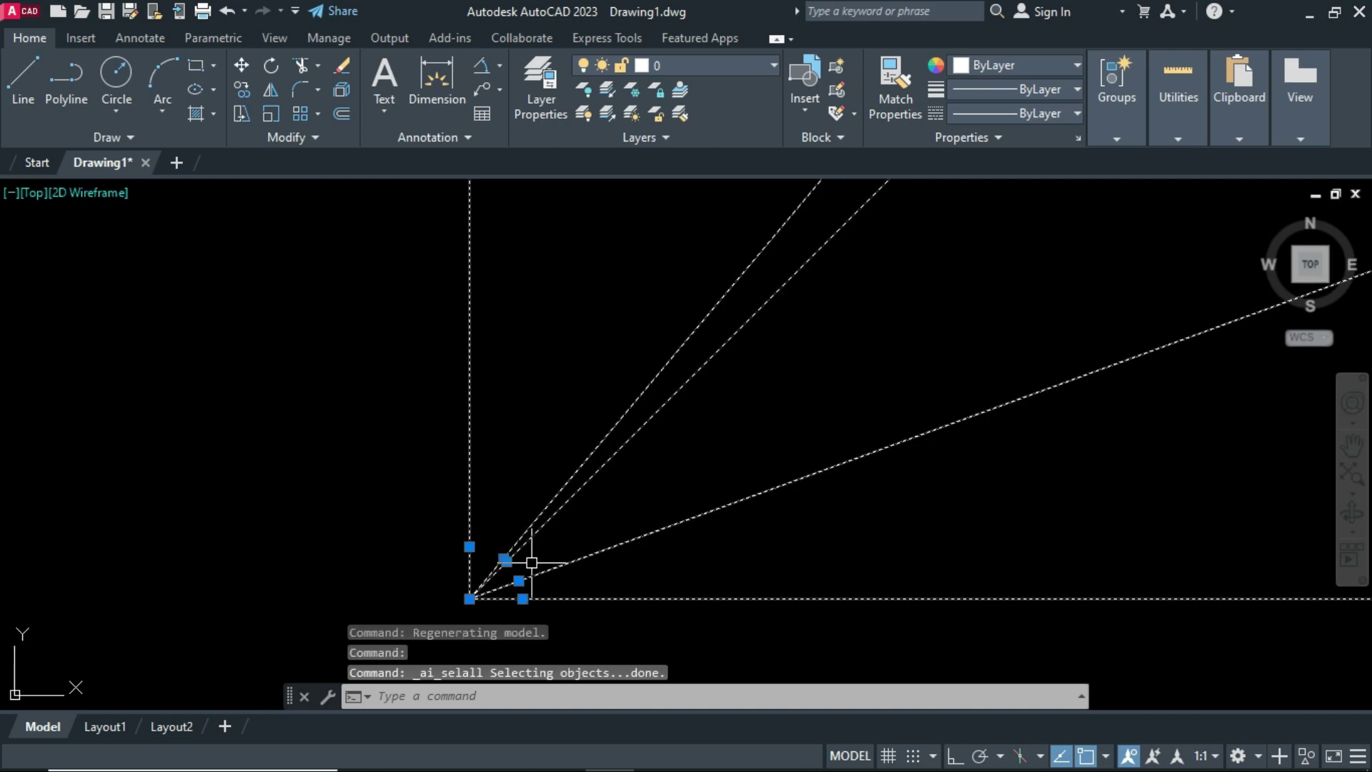
{"action": "type", "text": "e"}
{"action": "key", "text": "Return"}
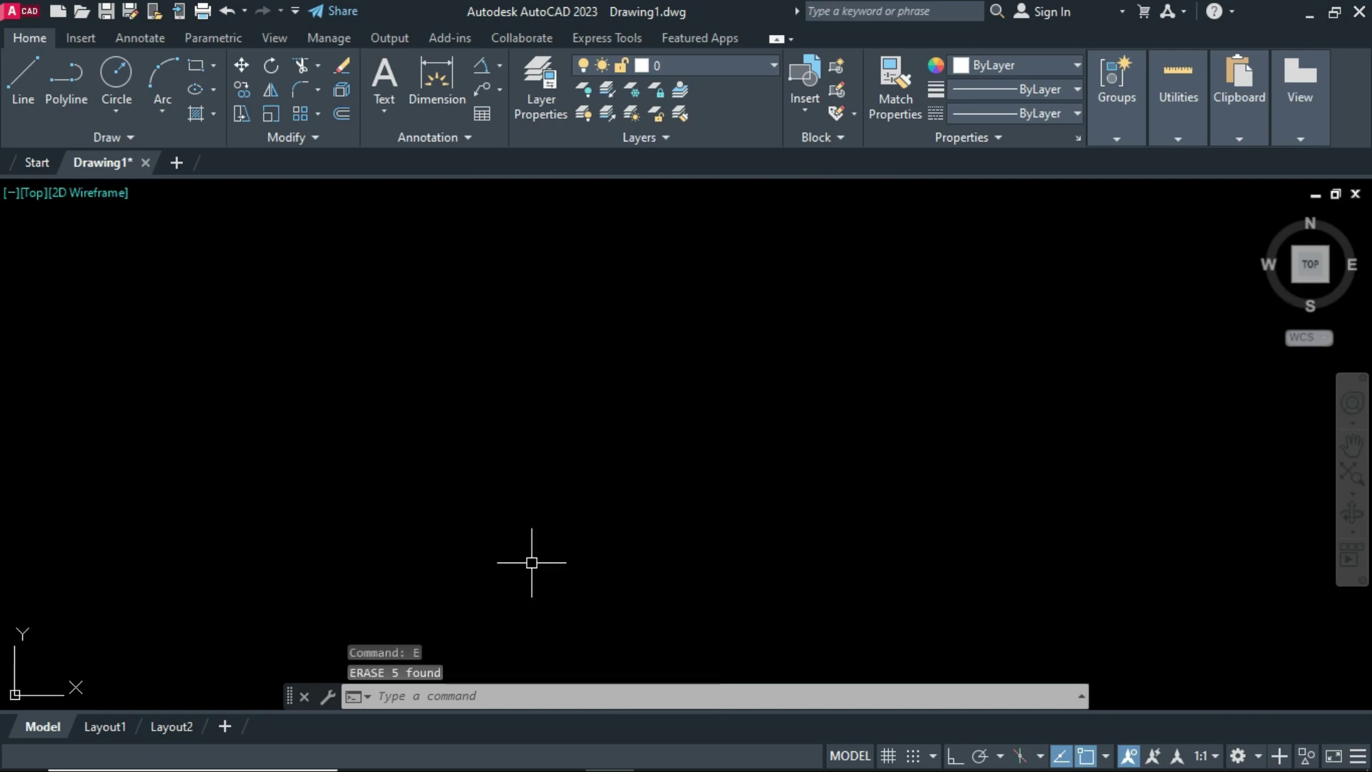